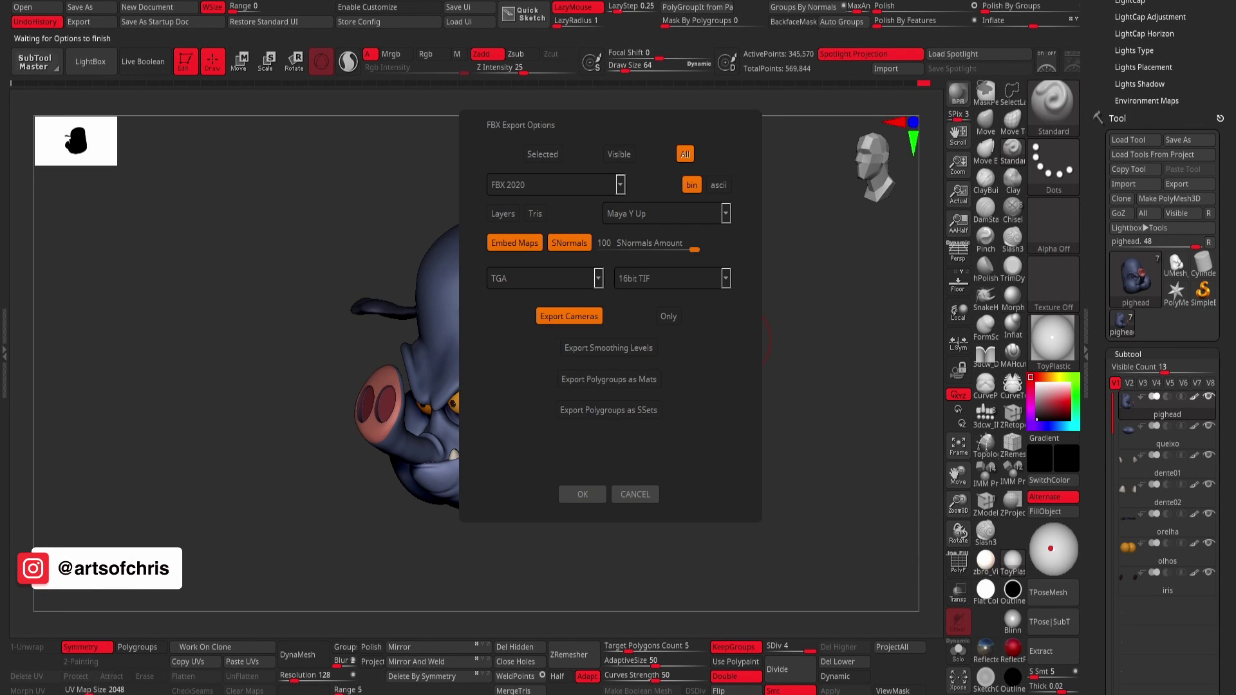
Step: Raise Light Left 001's intensity slightly, to about 158
click(583, 494)
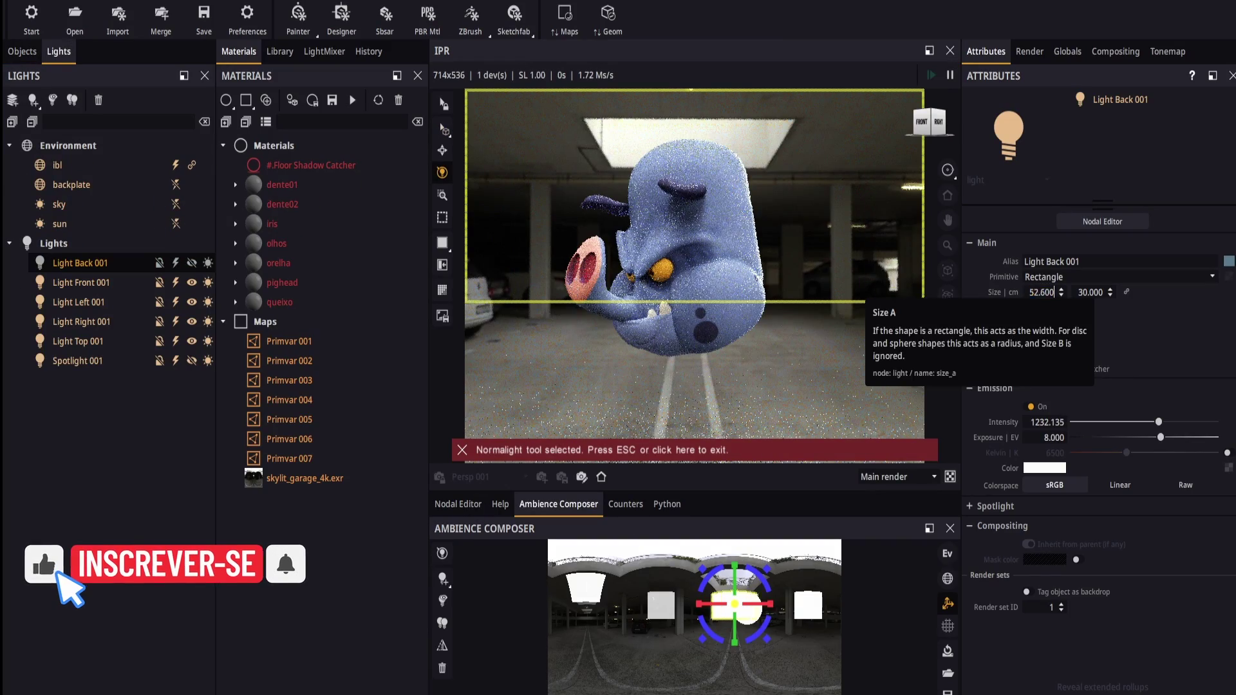
scroll(1091, 292, up, 5)
key(Escape)
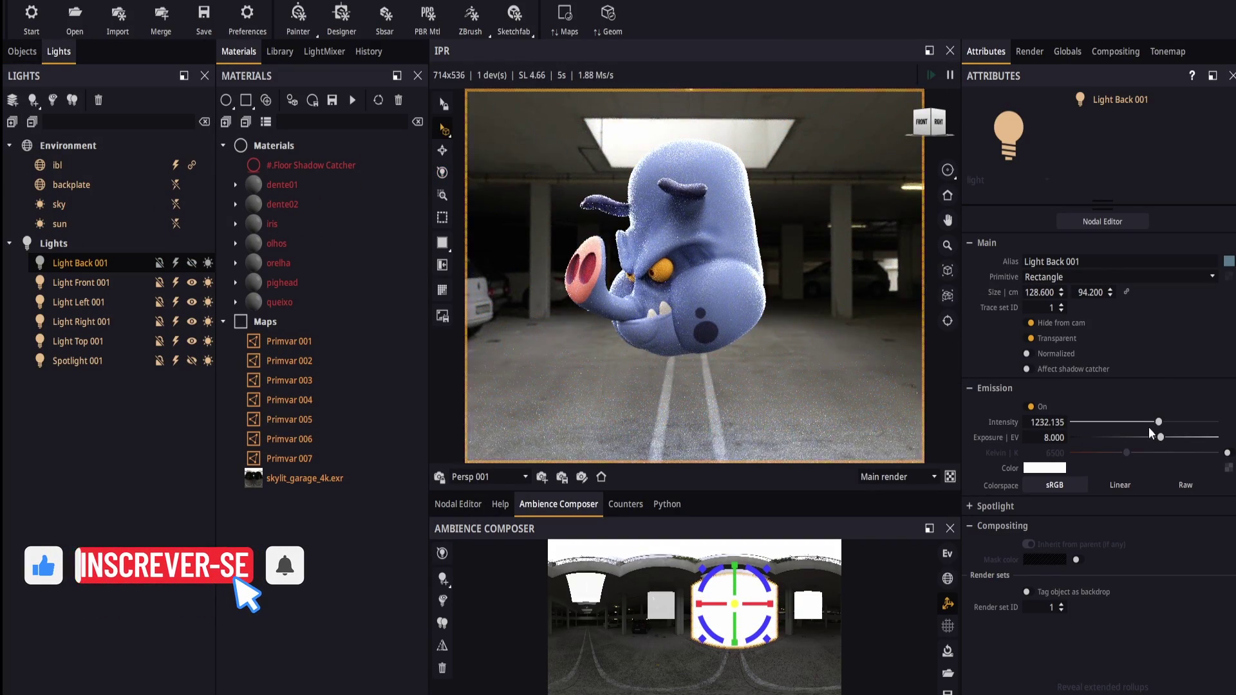
click(1166, 51)
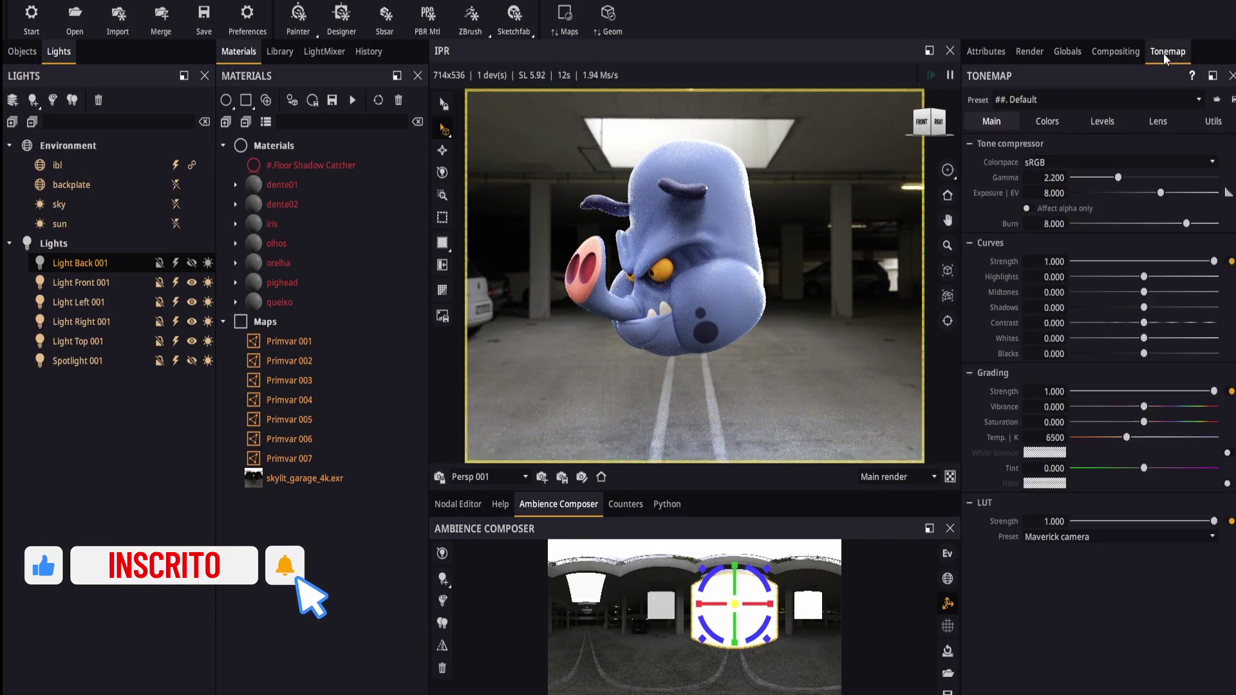
click(985, 51)
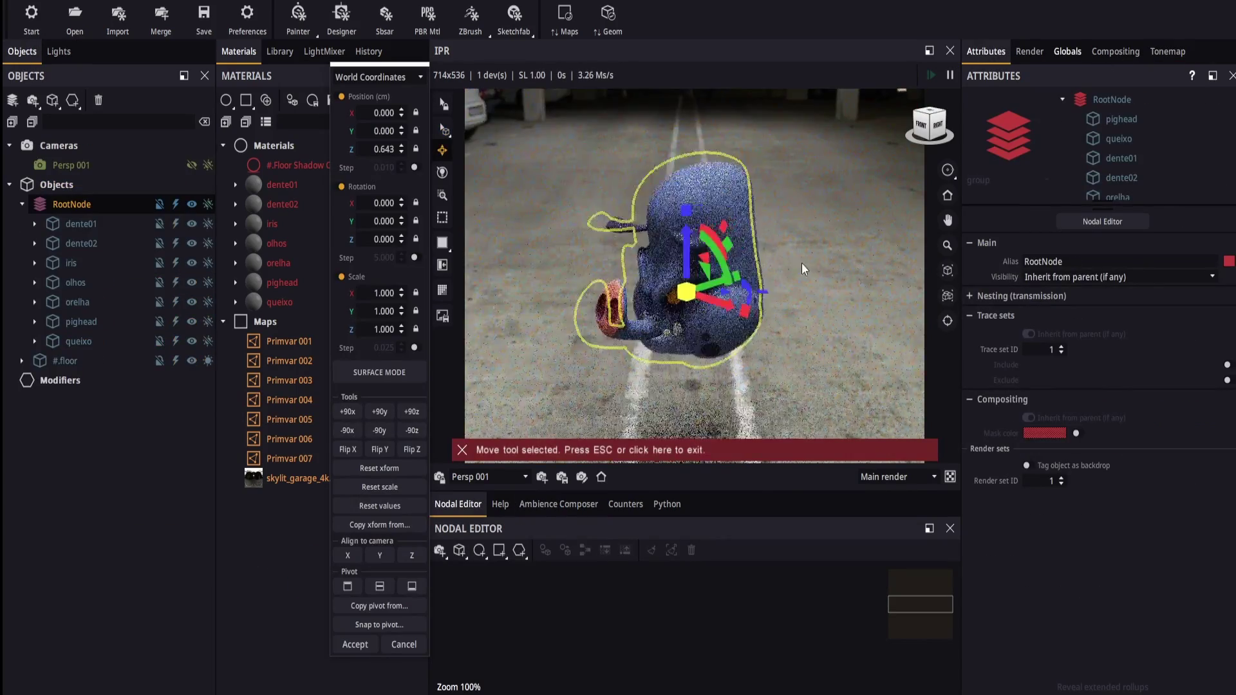
drag(734, 278, 824, 183)
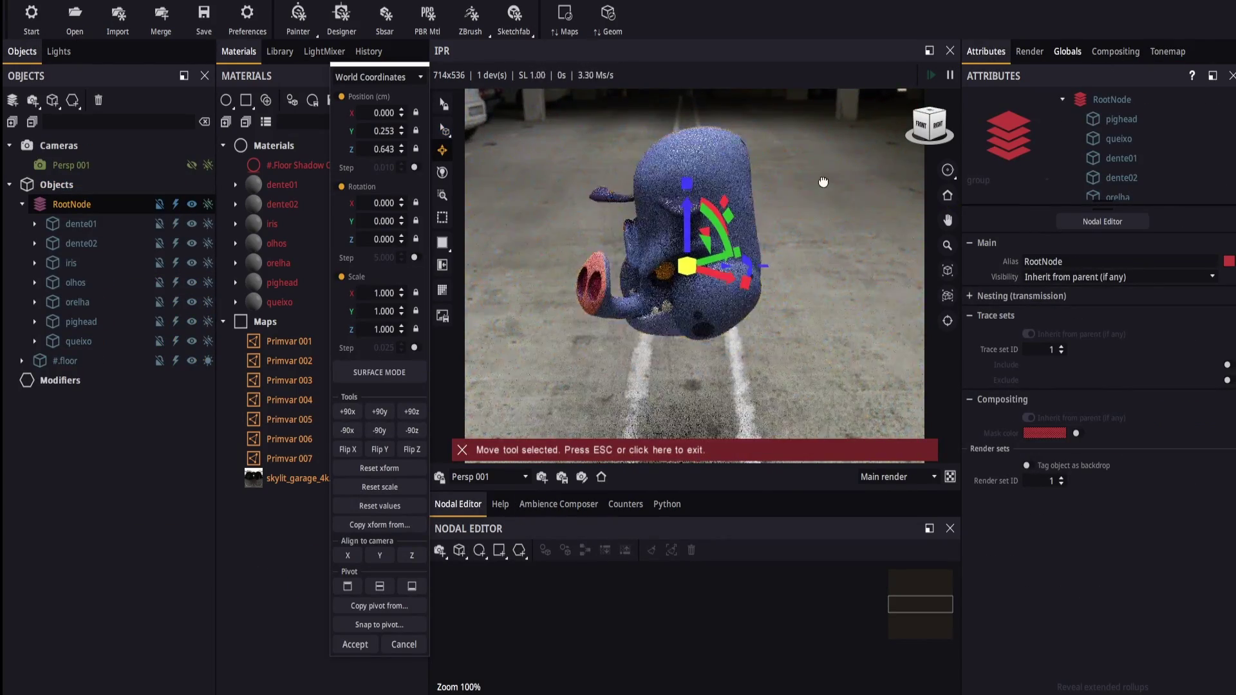
click(442, 172)
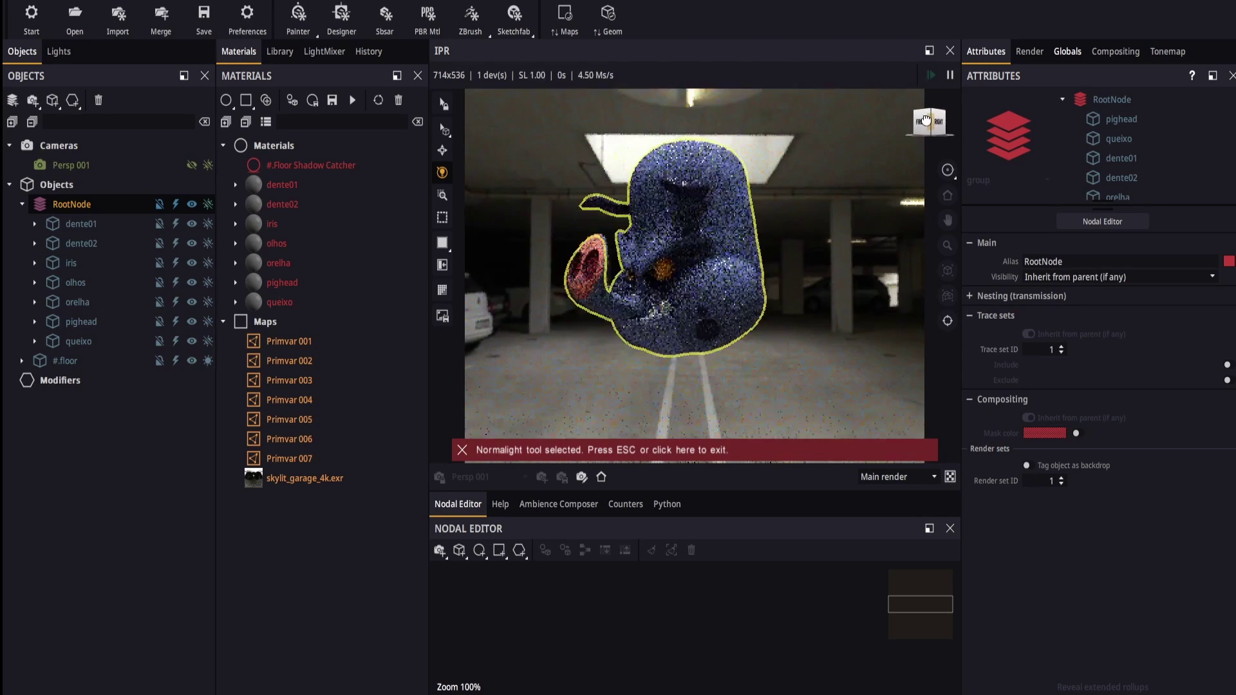
key(Escape)
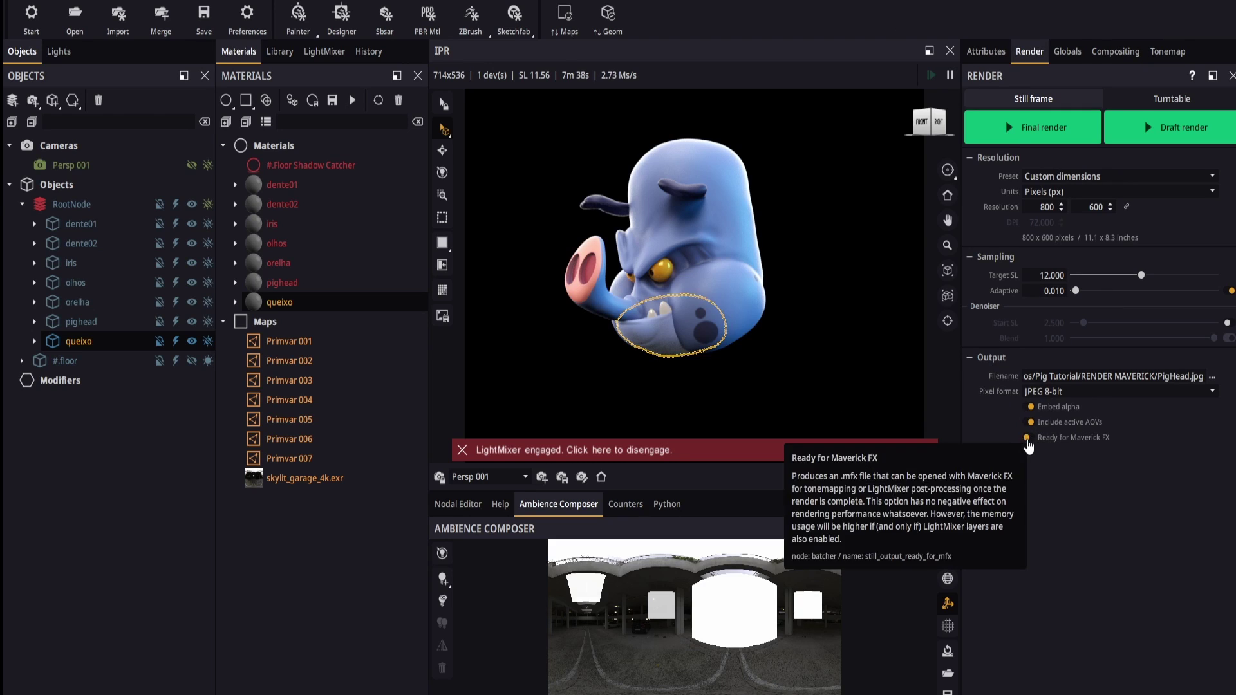
double_click(1041, 207)
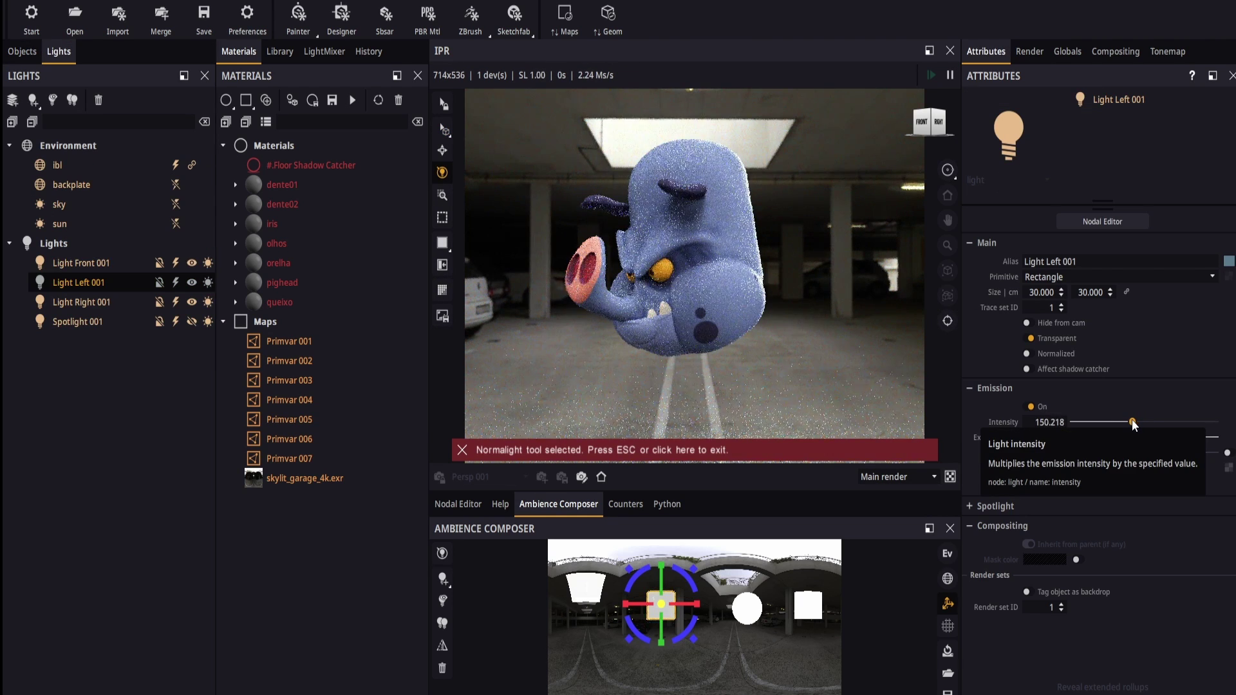
drag(1132, 420, 1135, 421)
Step: Add two new lights to the scene, Light Top 001 and Light Back 001
click(33, 99)
click(82, 195)
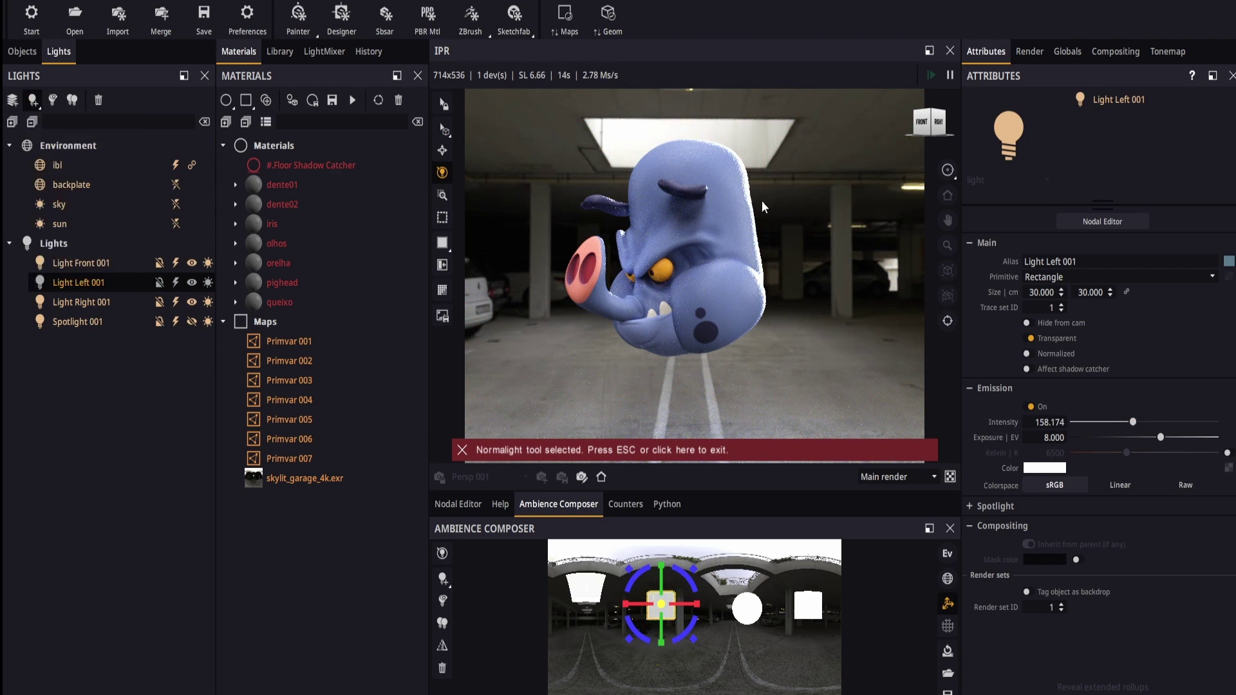
click(33, 99)
click(82, 215)
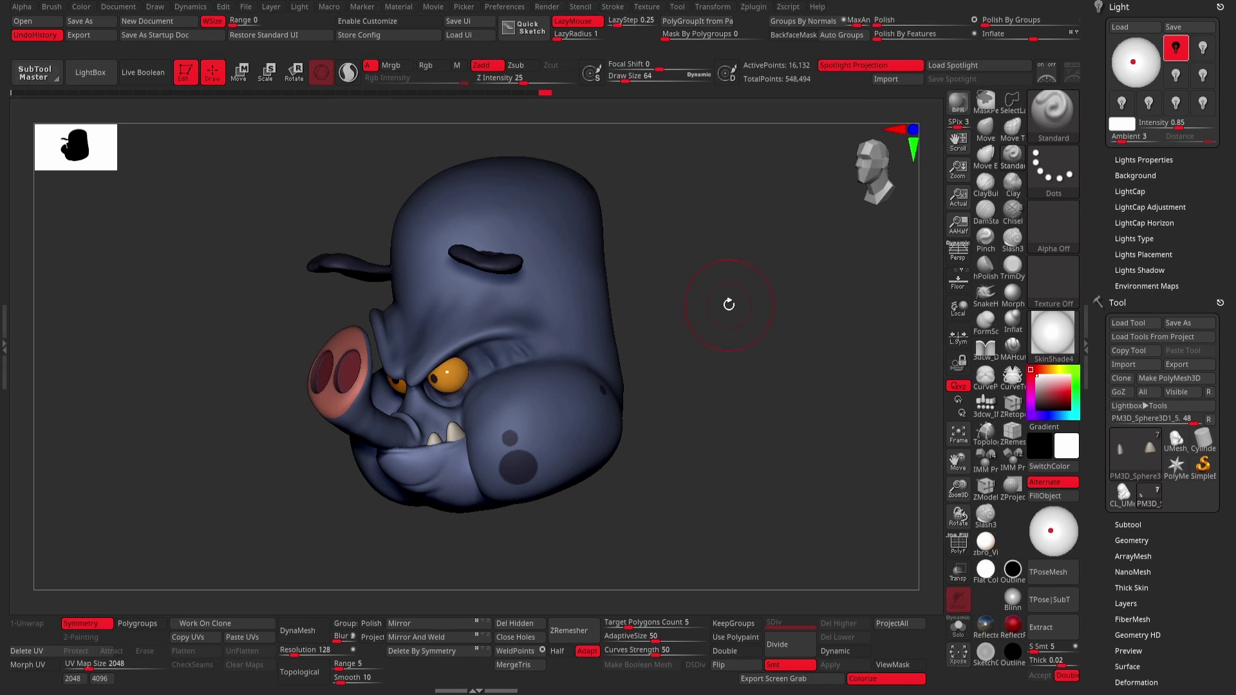
Step: Rotate the pighead model on the canvas to inspect it
mouse_move(730, 314)
mouse_down()
mouse_move(779, 304)
mouse_move(696, 309)
mouse_move(709, 311)
mouse_up()
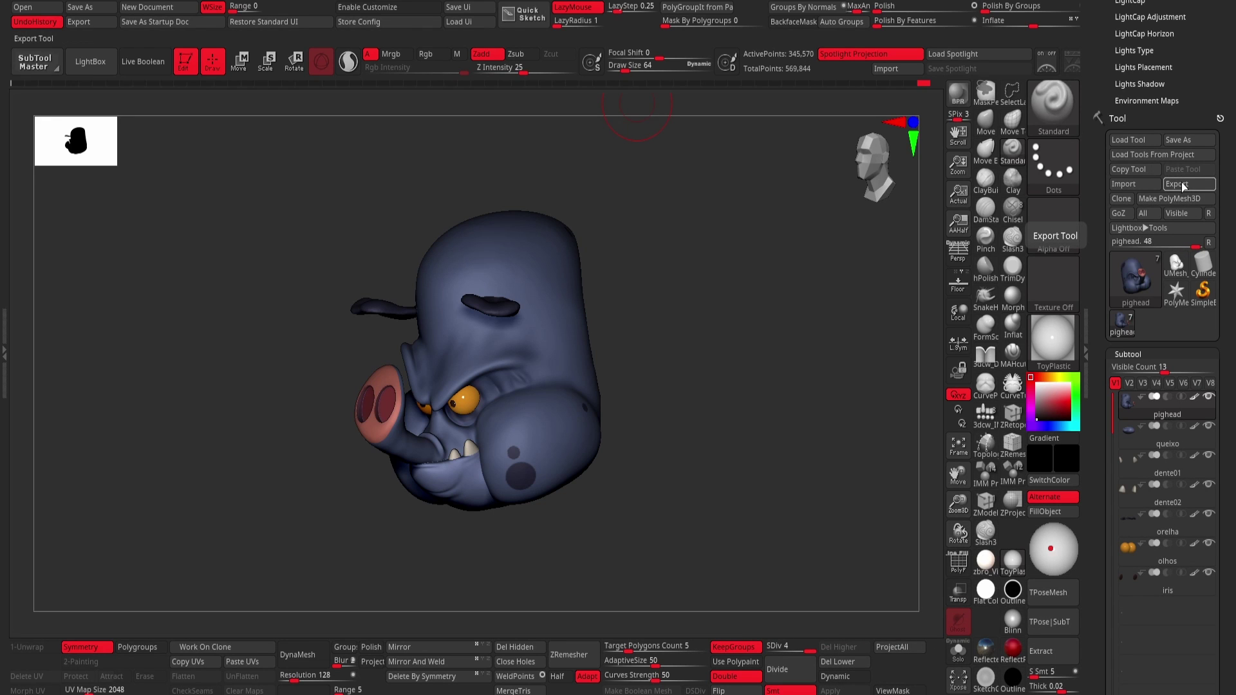
Step: Export the model as FBX over the existing pighead.fbx, accepting the overwrite and FBX options
click(1182, 185)
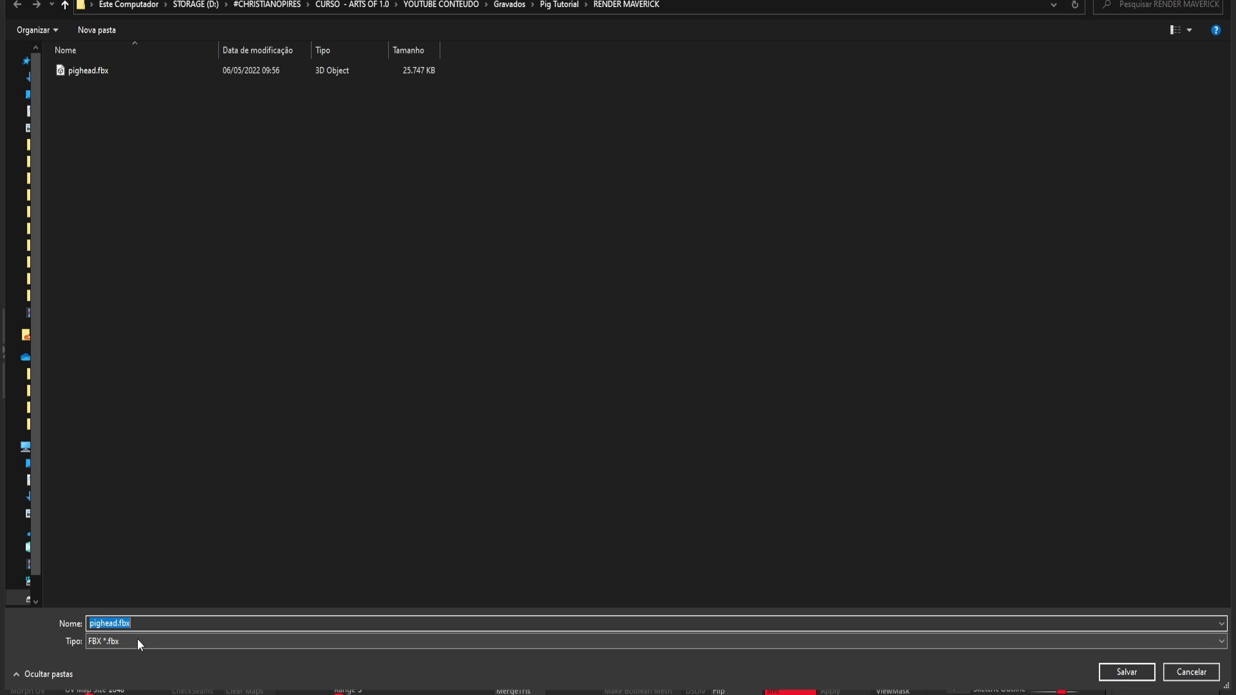
click(118, 639)
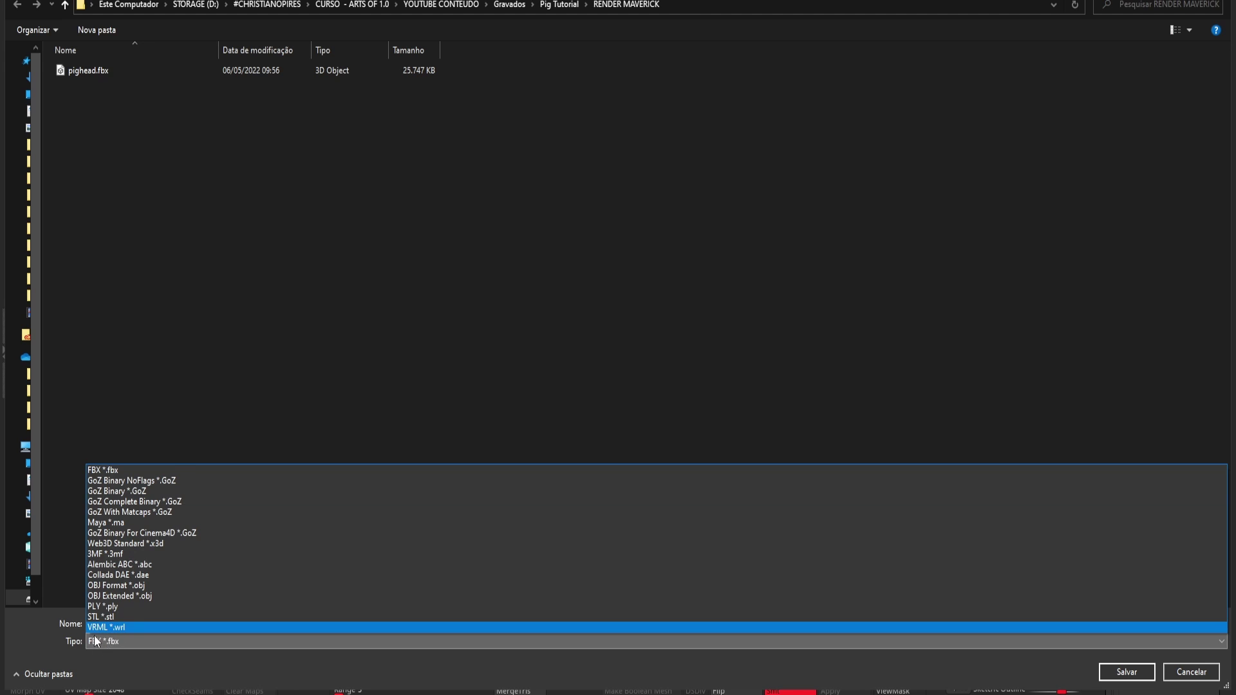
click(126, 473)
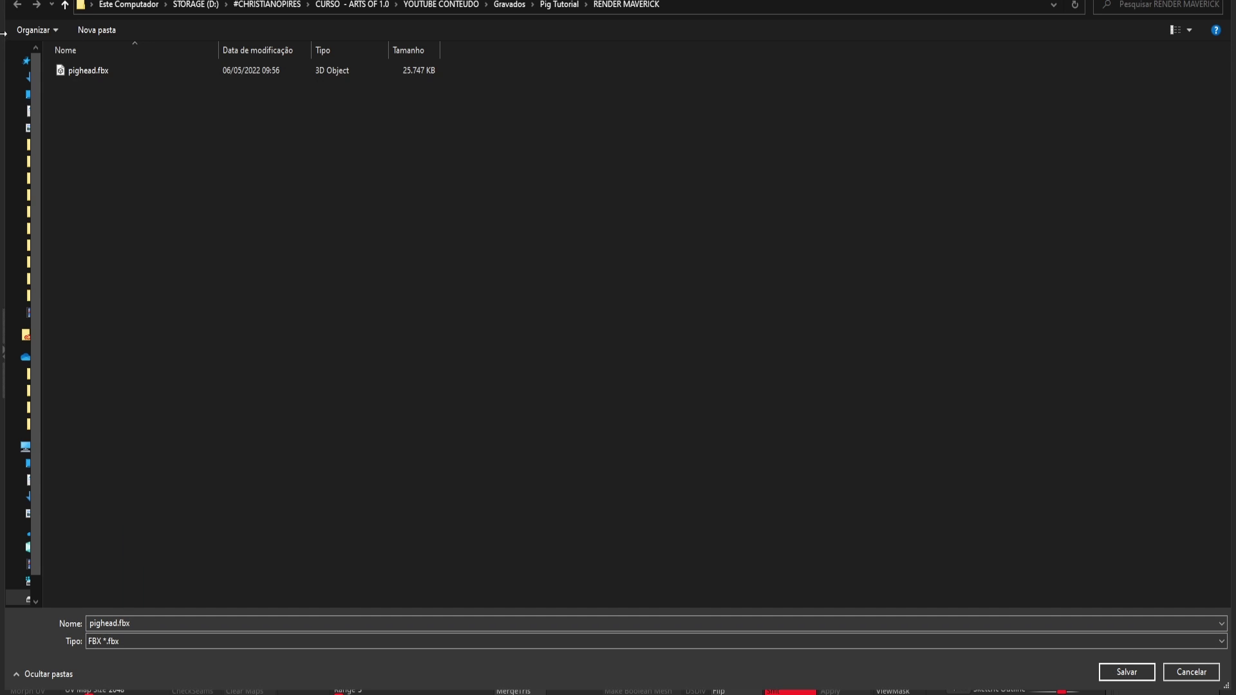
click(106, 71)
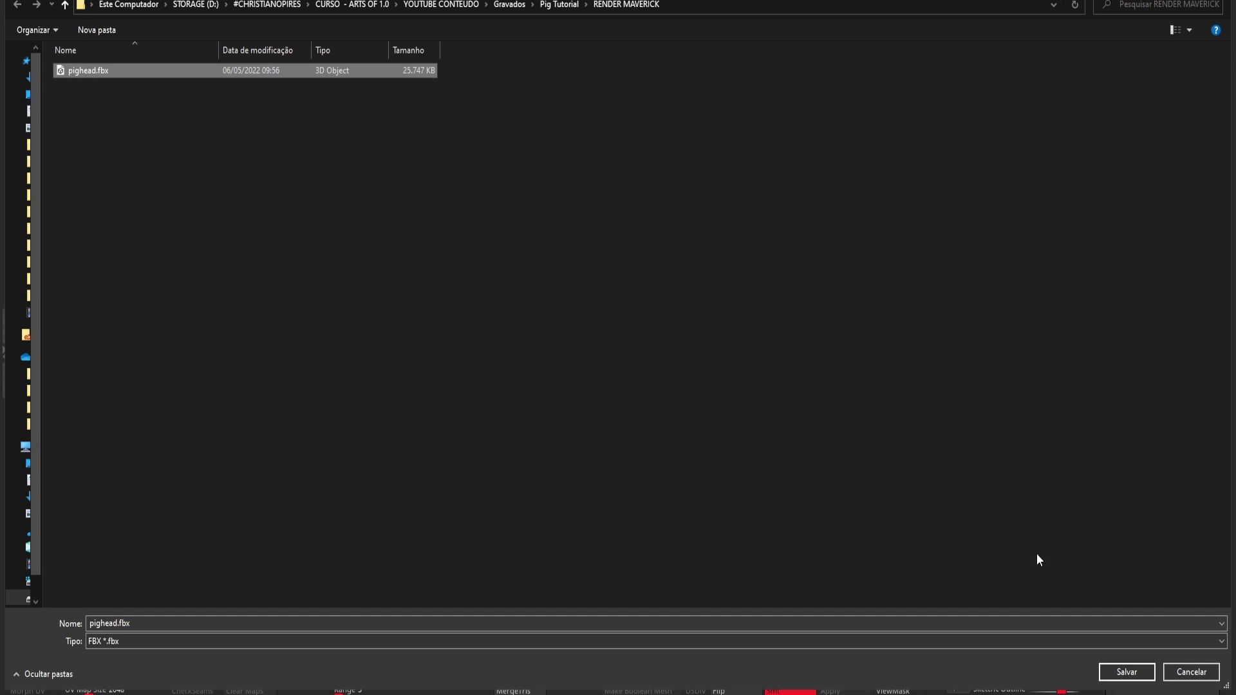
click(1143, 671)
click(646, 341)
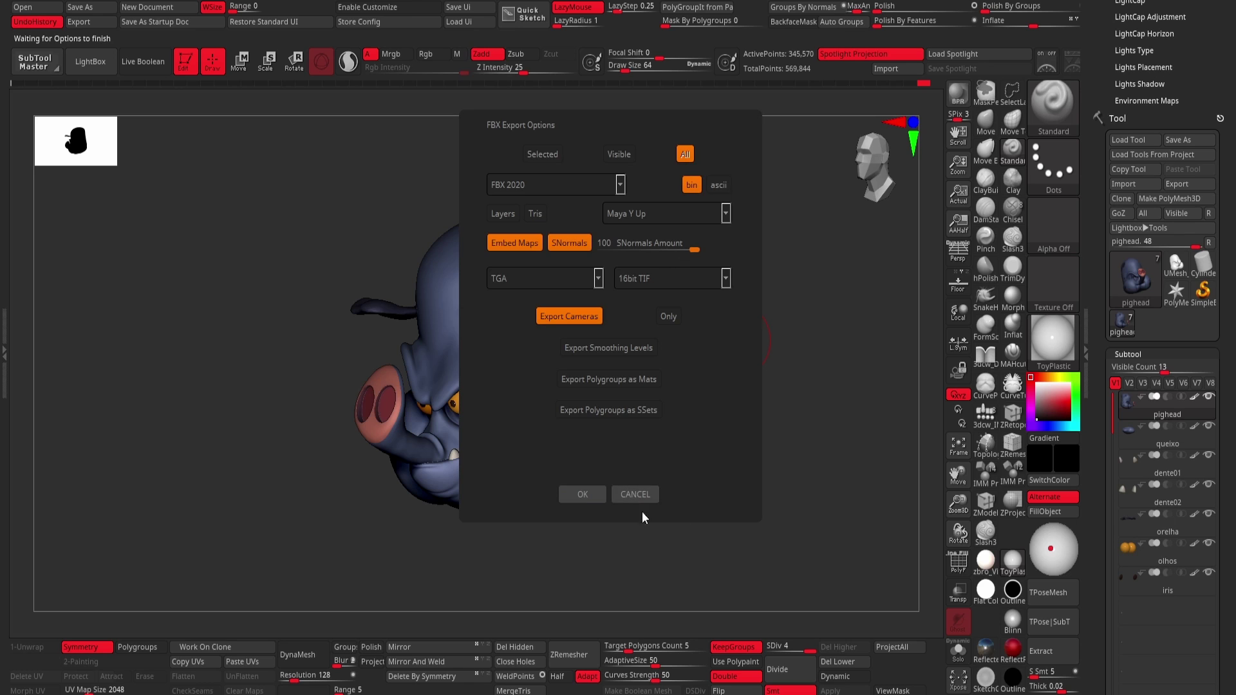
click(581, 496)
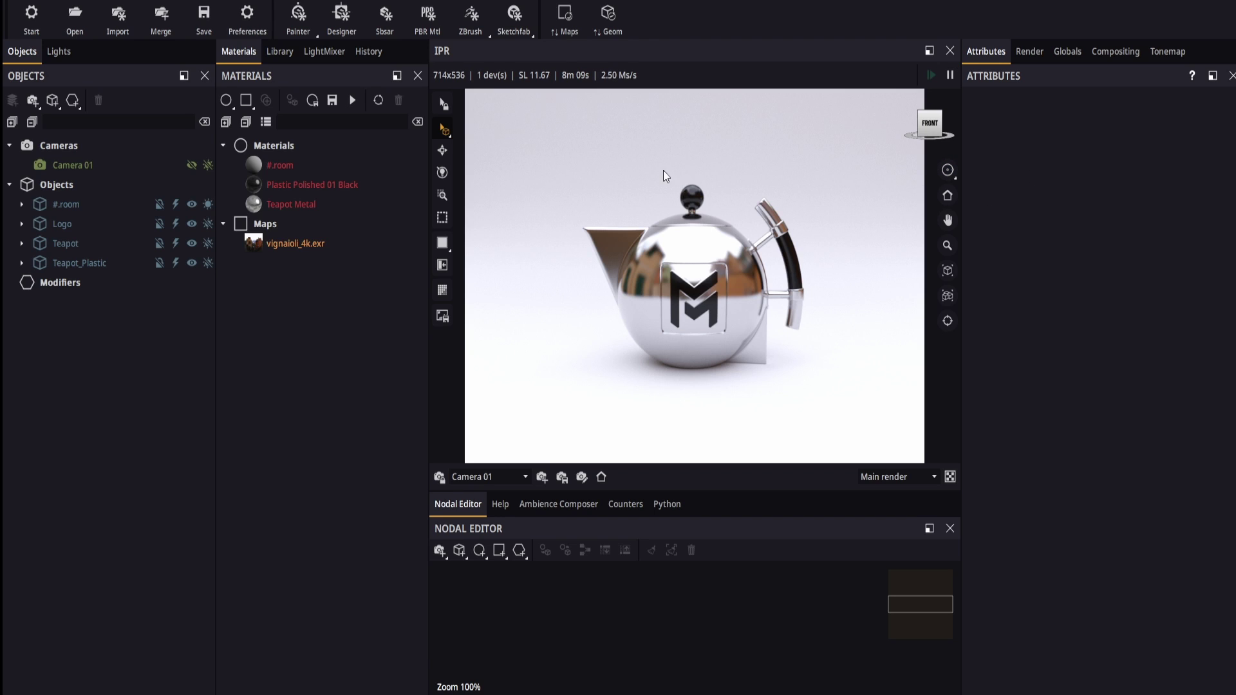
Step: Load pighead.fbx through the plug-in's Import ZBrush Model option
click(470, 28)
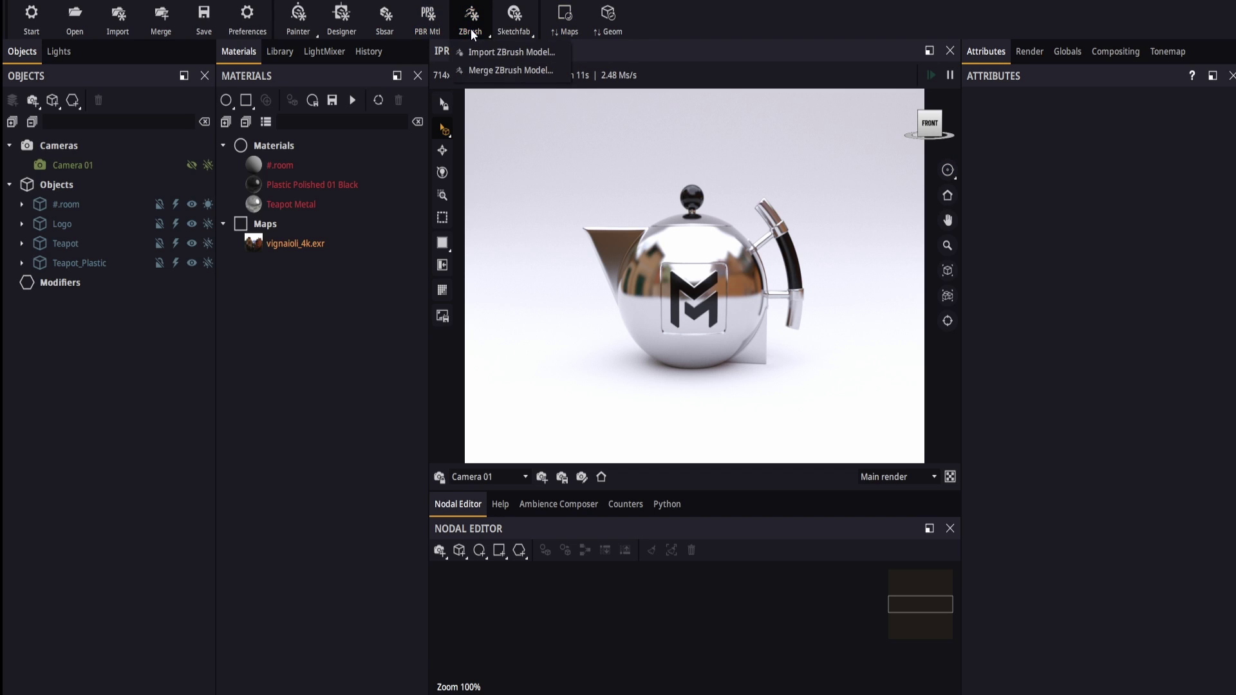
click(516, 58)
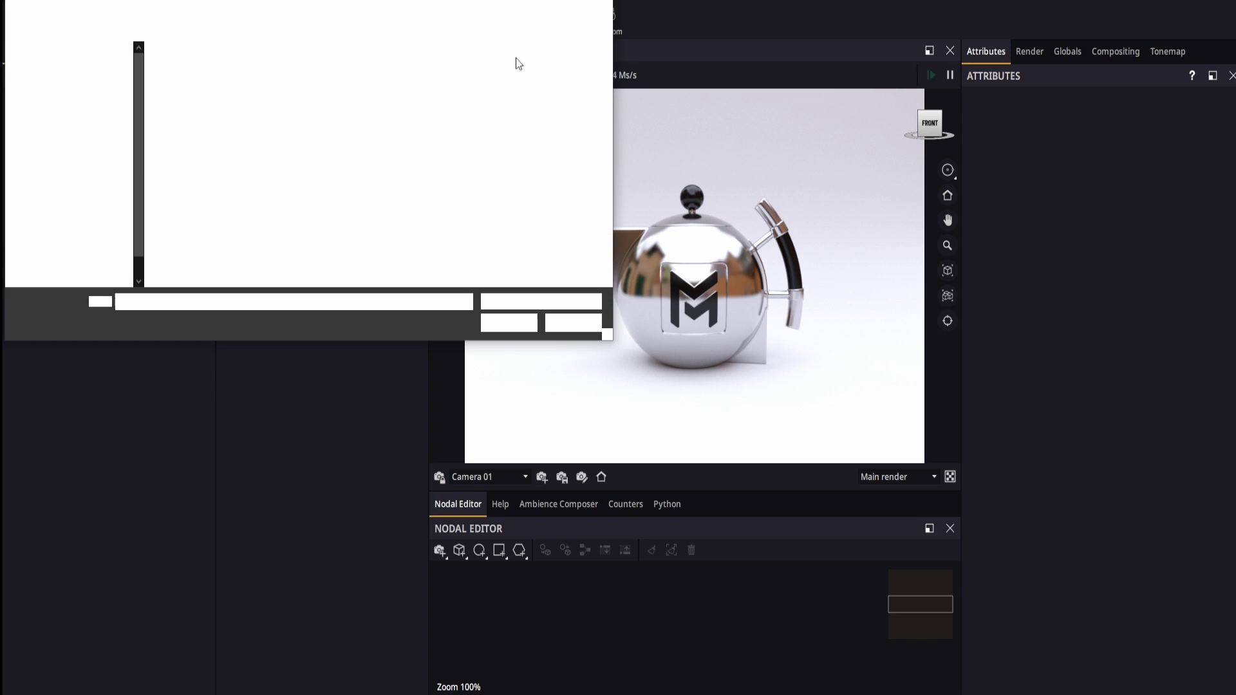
click(188, 71)
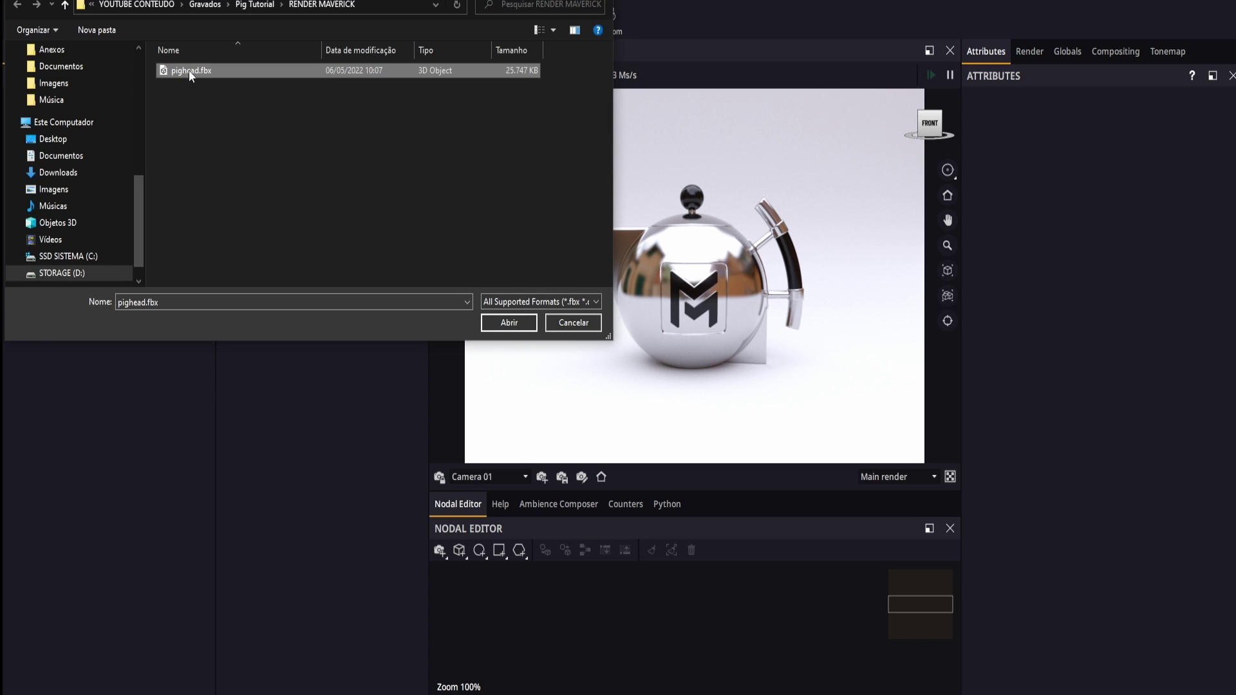
click(509, 323)
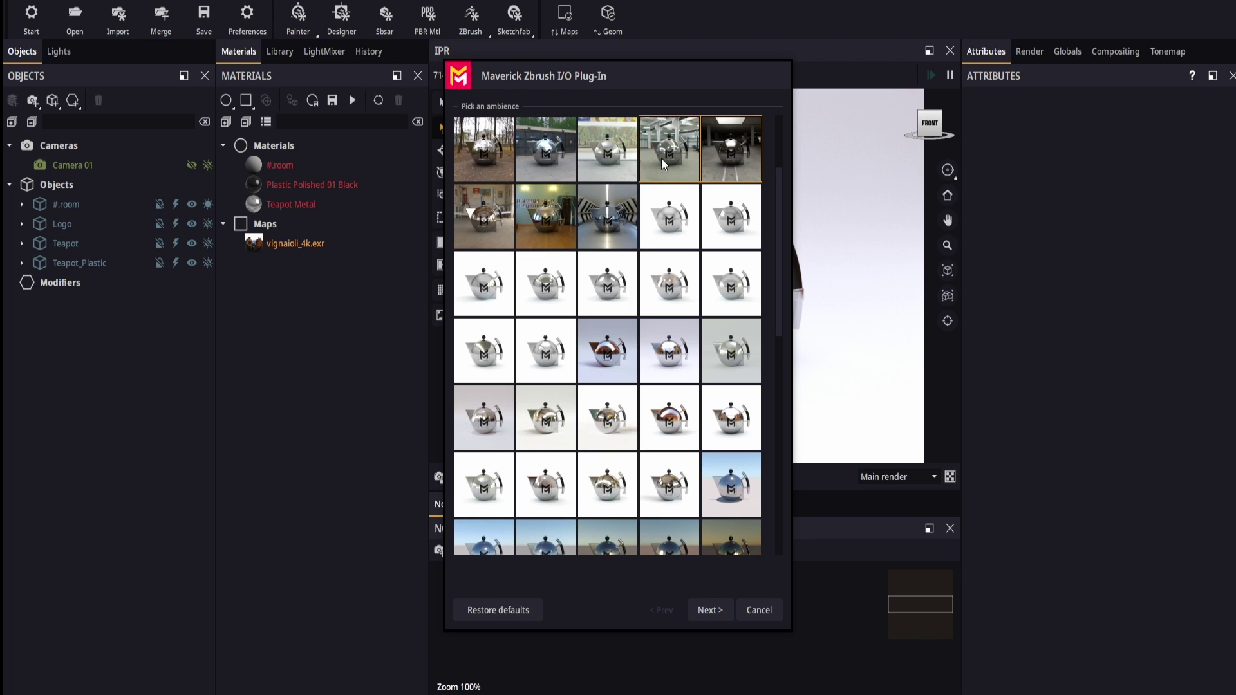
Step: Choose the parking-garage ambience and complete the import at default scale
scroll(669, 261, down, 5)
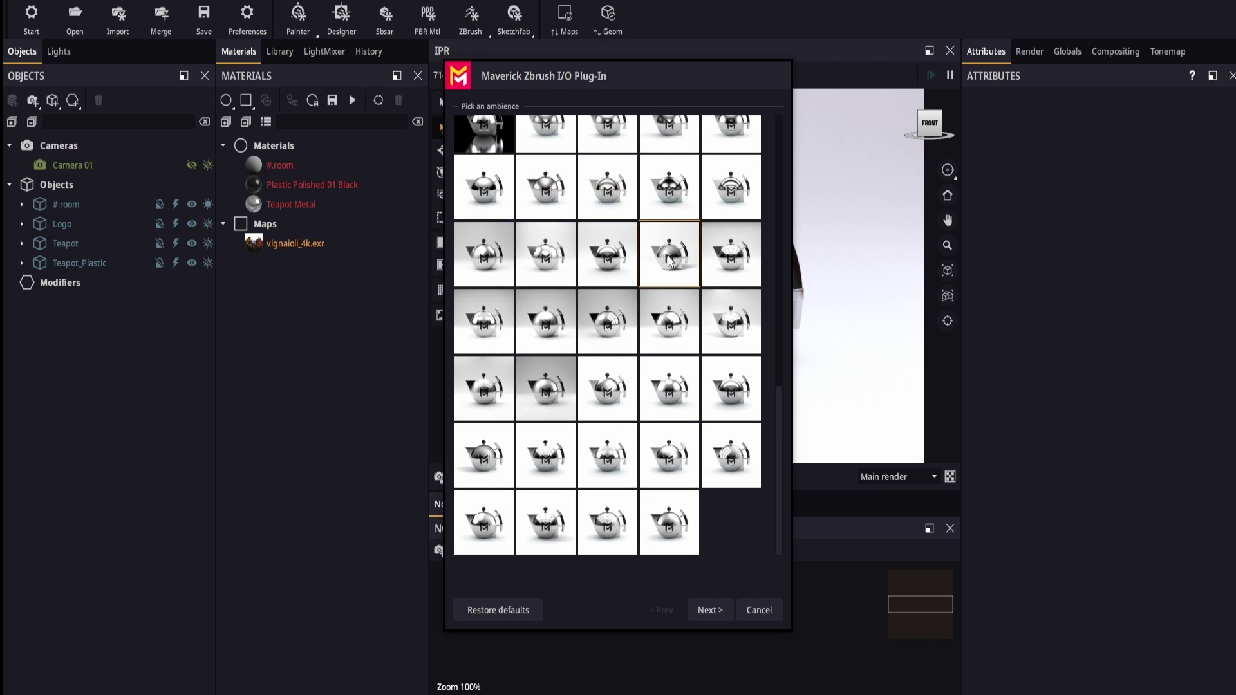
scroll(669, 264, up, 5)
scroll(669, 264, up, 2)
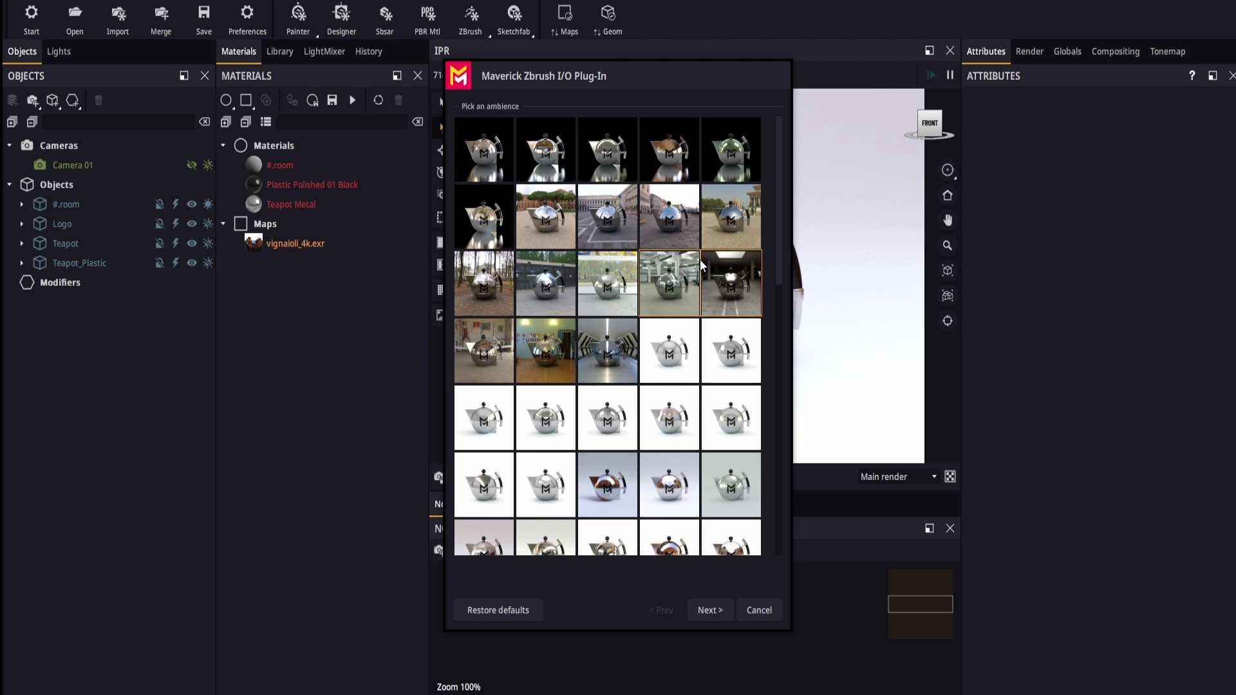
click(709, 617)
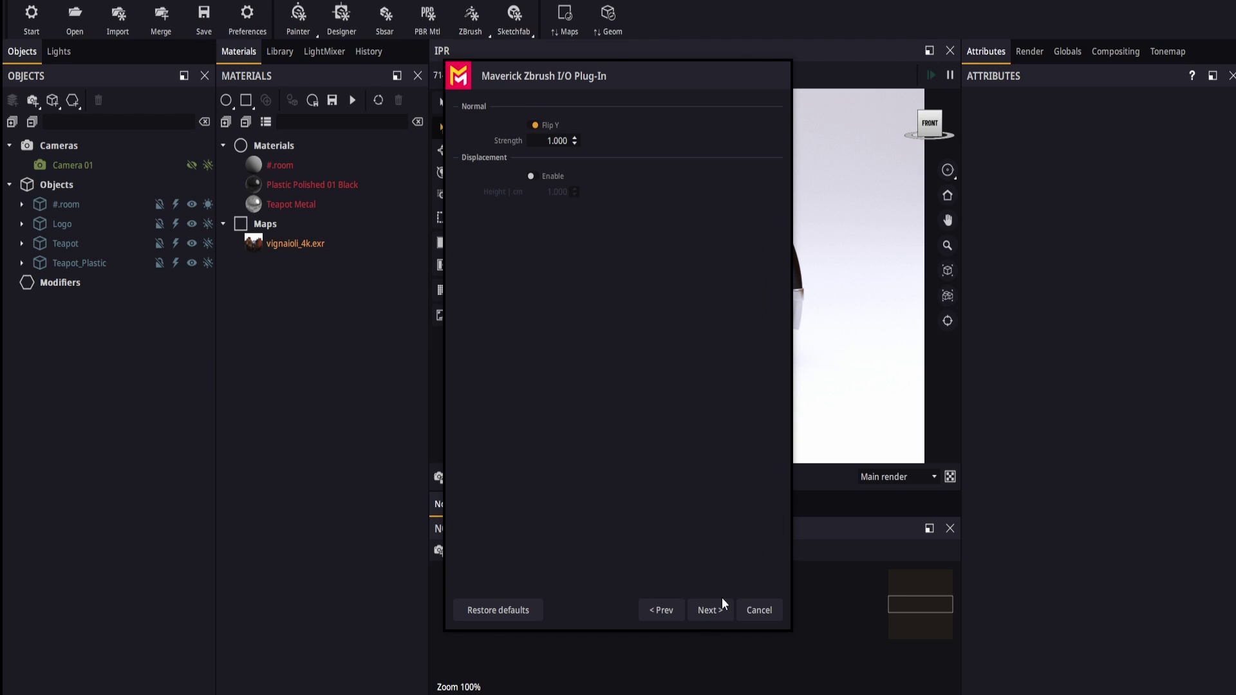
click(709, 608)
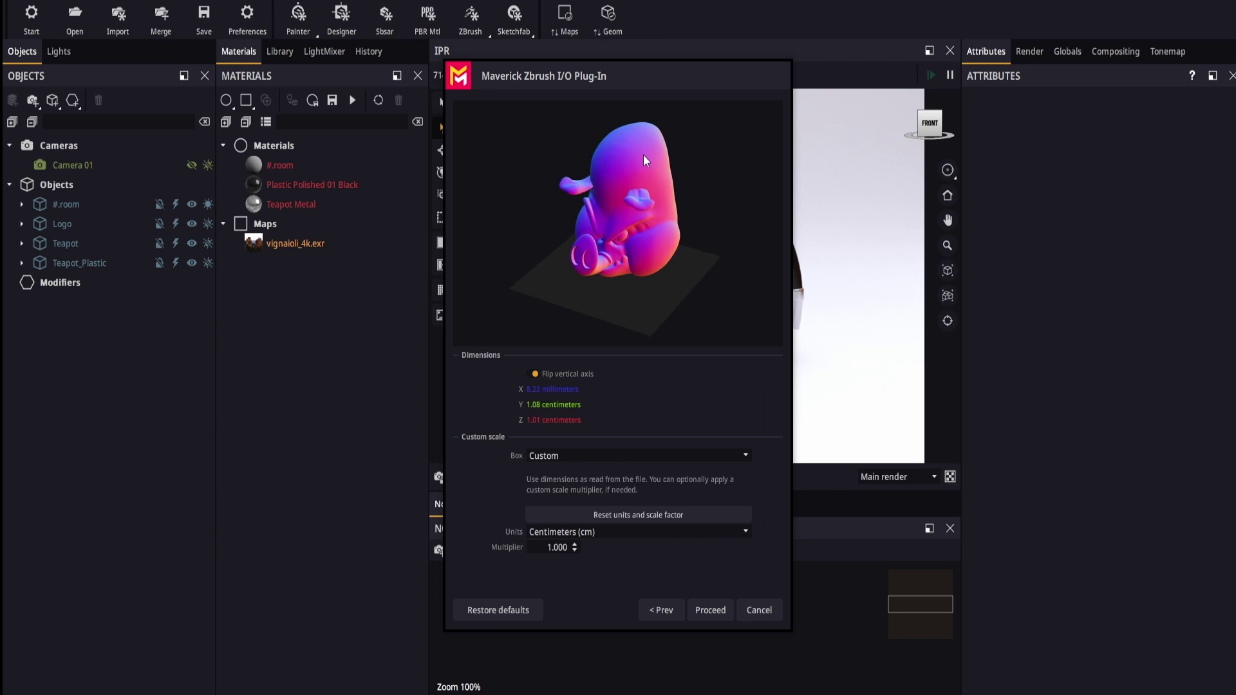
click(712, 612)
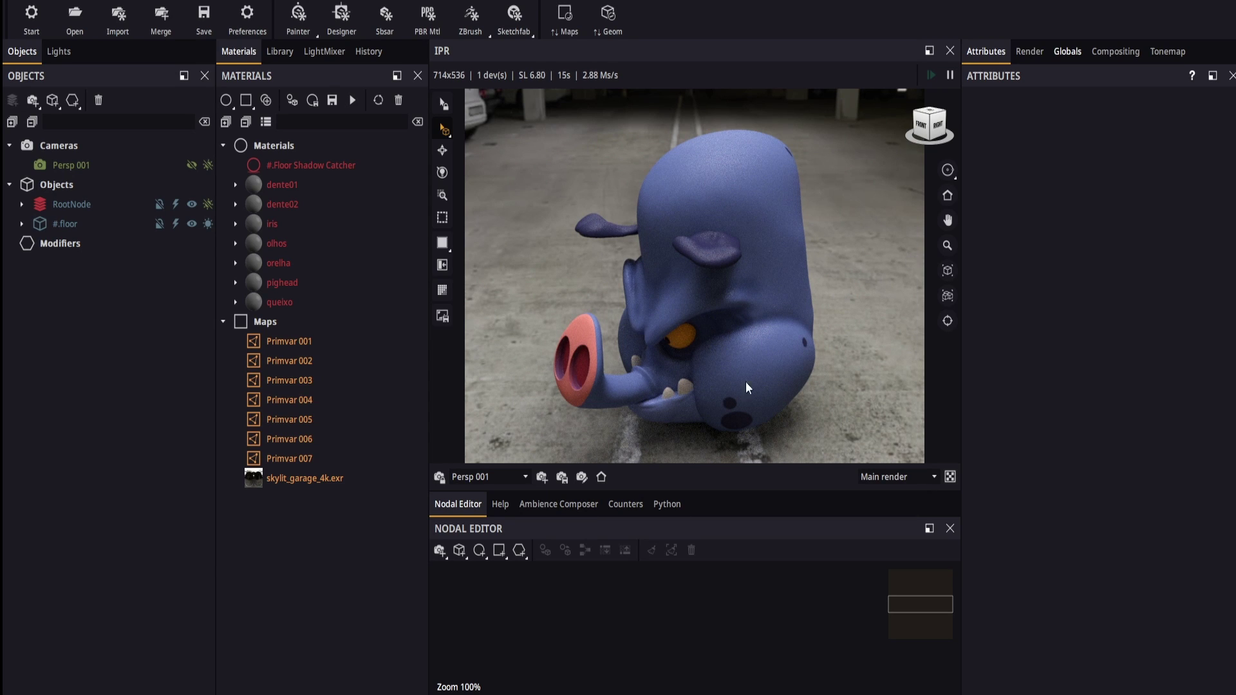
Step: Activate the Move tool from the viewport toolbar
click(445, 152)
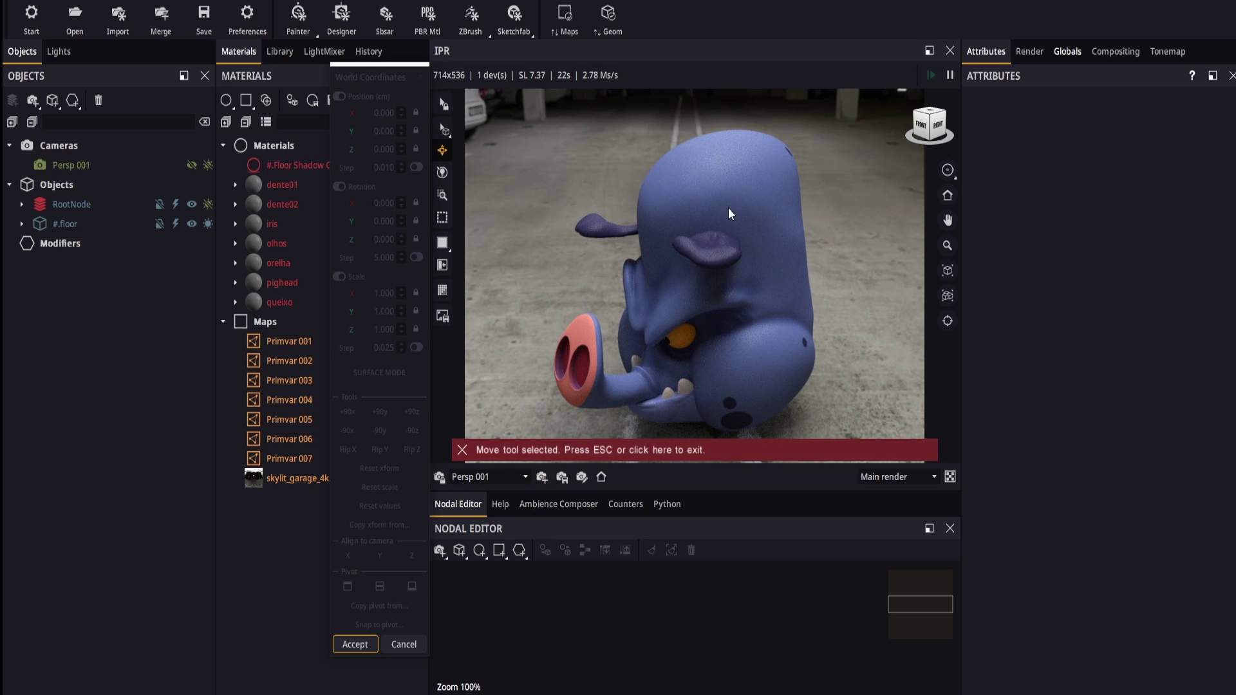
Step: Select and expand RootNode, then lift the pig head along Z
click(67, 204)
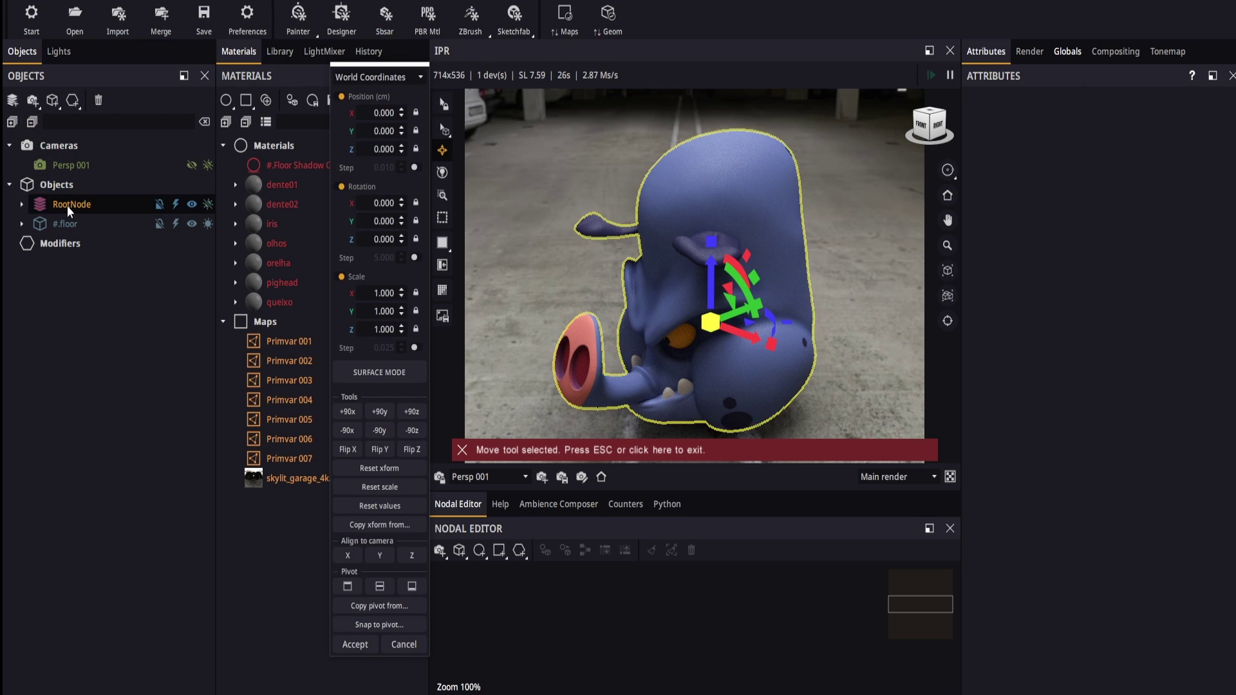
click(21, 203)
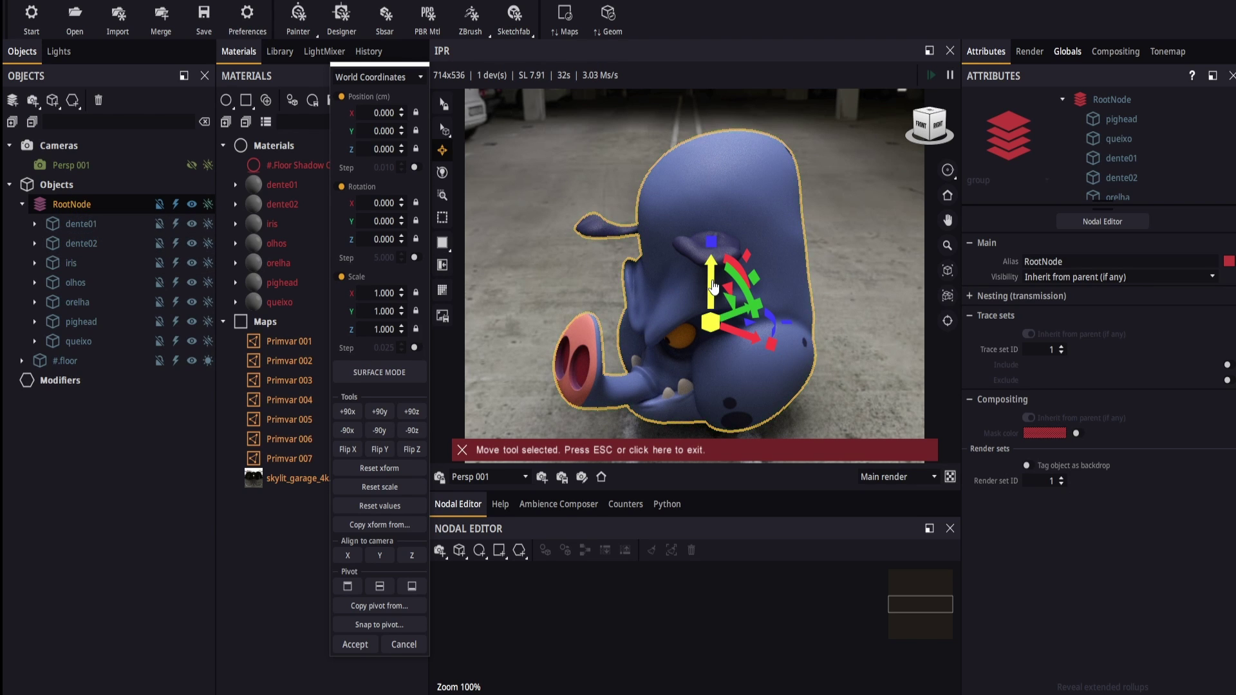
drag(710, 277, 725, 95)
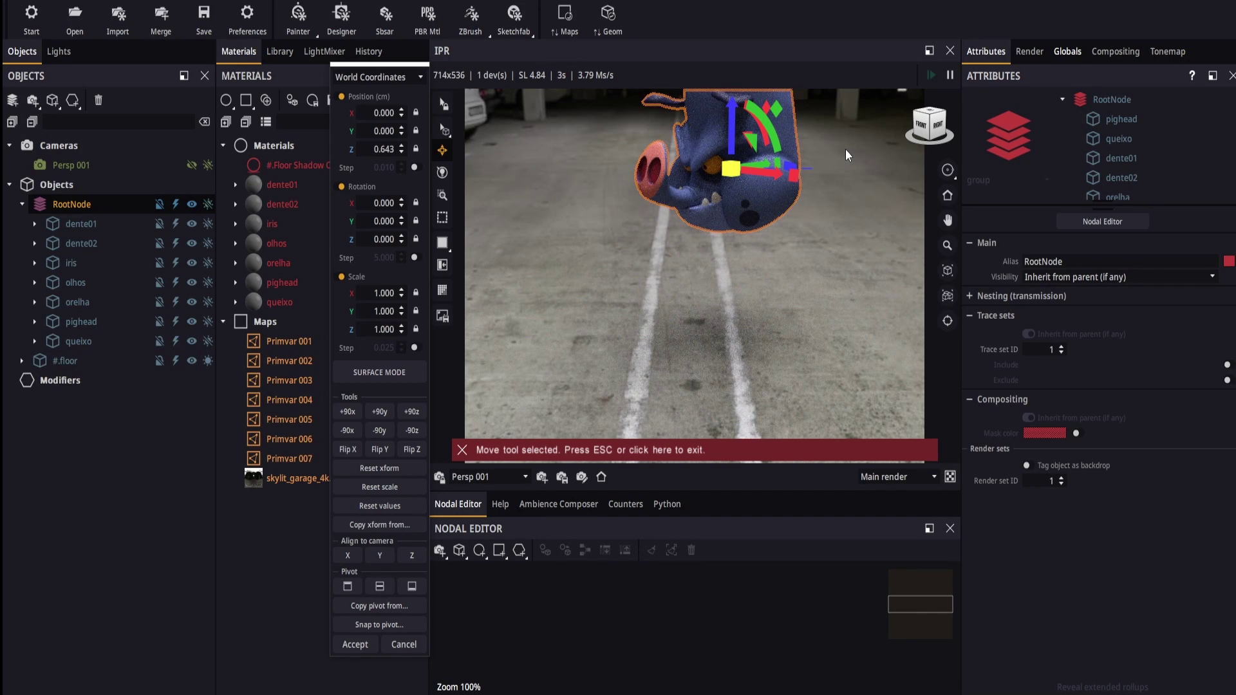
Step: Raise the pig head along Y to 0.253 cm, orbiting to check its placement
mouse_move(844, 148)
mouse_down()
mouse_move(824, 199)
mouse_move(805, 207)
mouse_up()
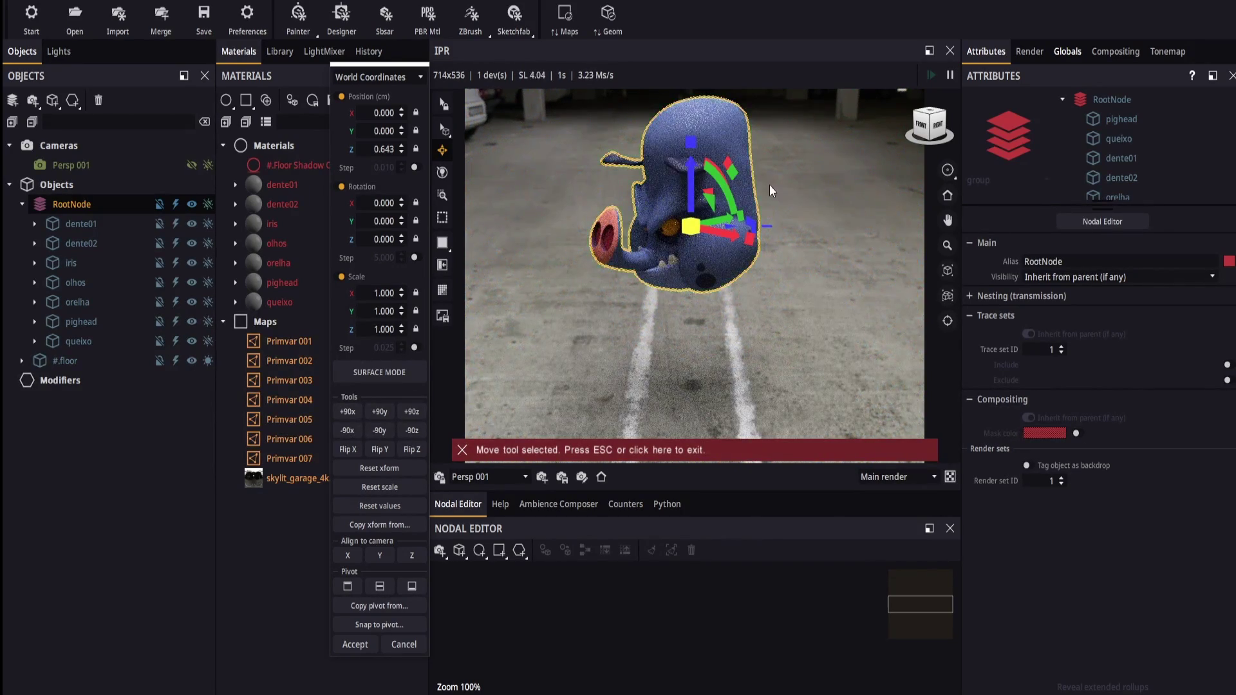
drag(770, 184, 797, 263)
scroll(802, 262, up, 3)
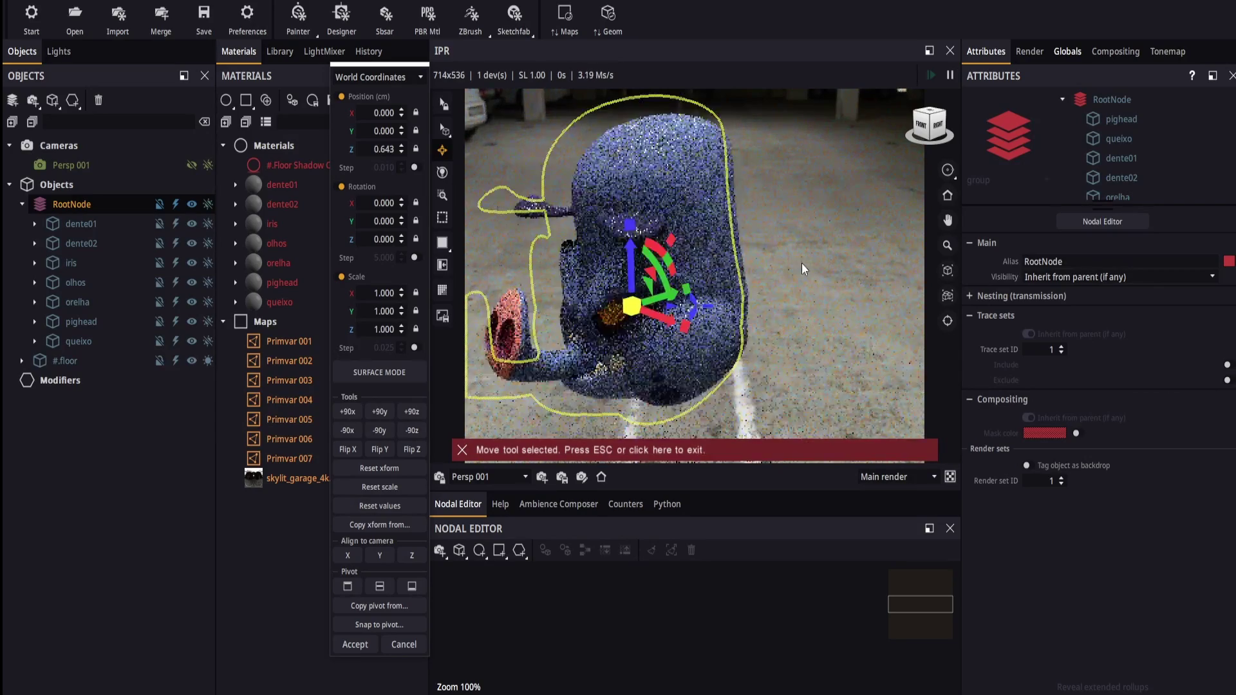
scroll(802, 263, up, 3)
scroll(794, 264, down, 3)
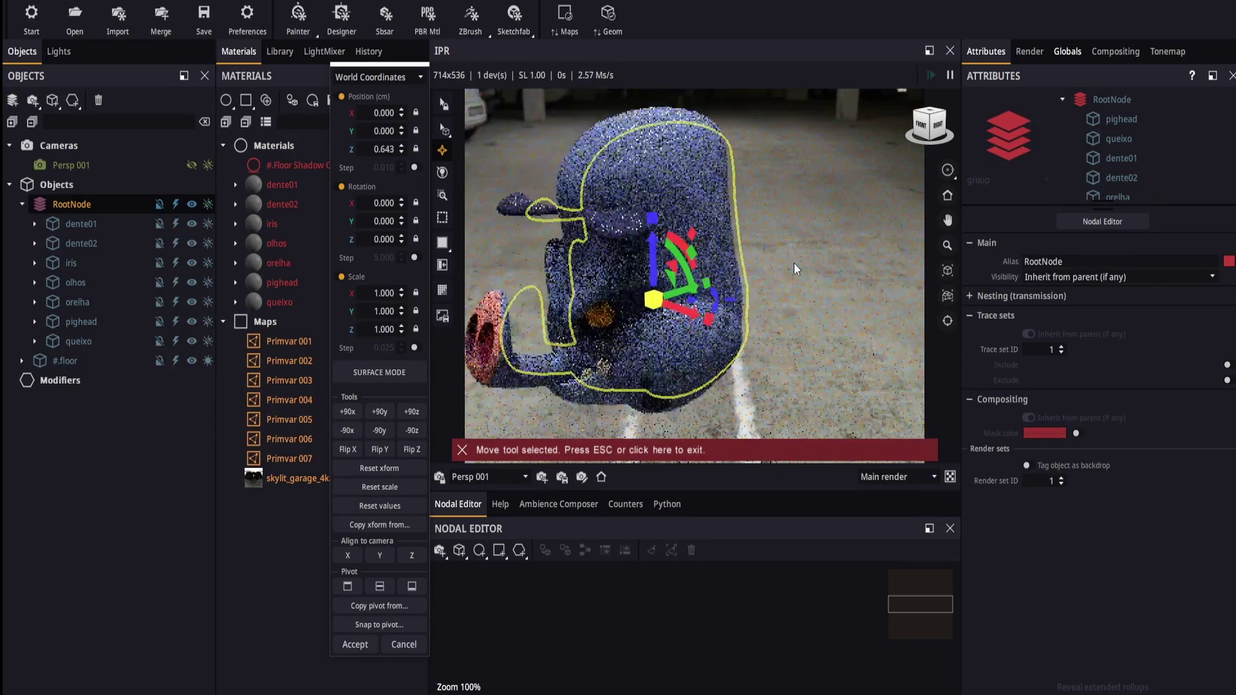
scroll(793, 264, down, 3)
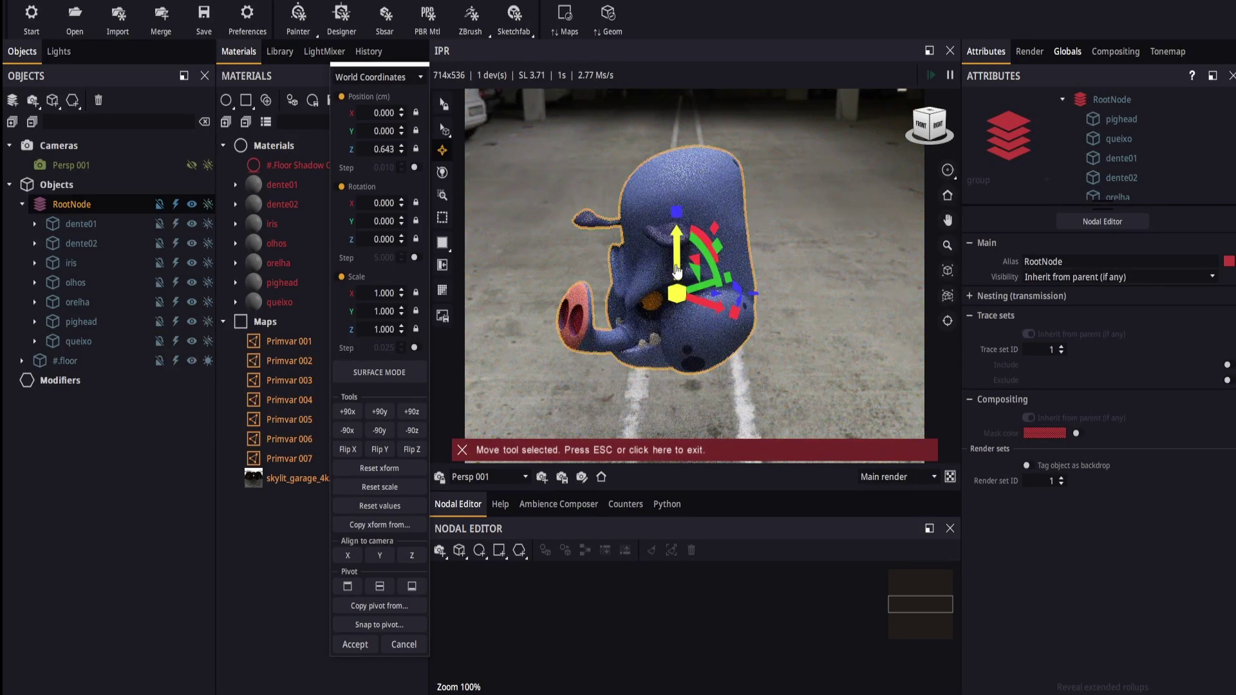
mouse_move(708, 284)
mouse_down()
mouse_move(736, 288)
mouse_move(763, 365)
mouse_up()
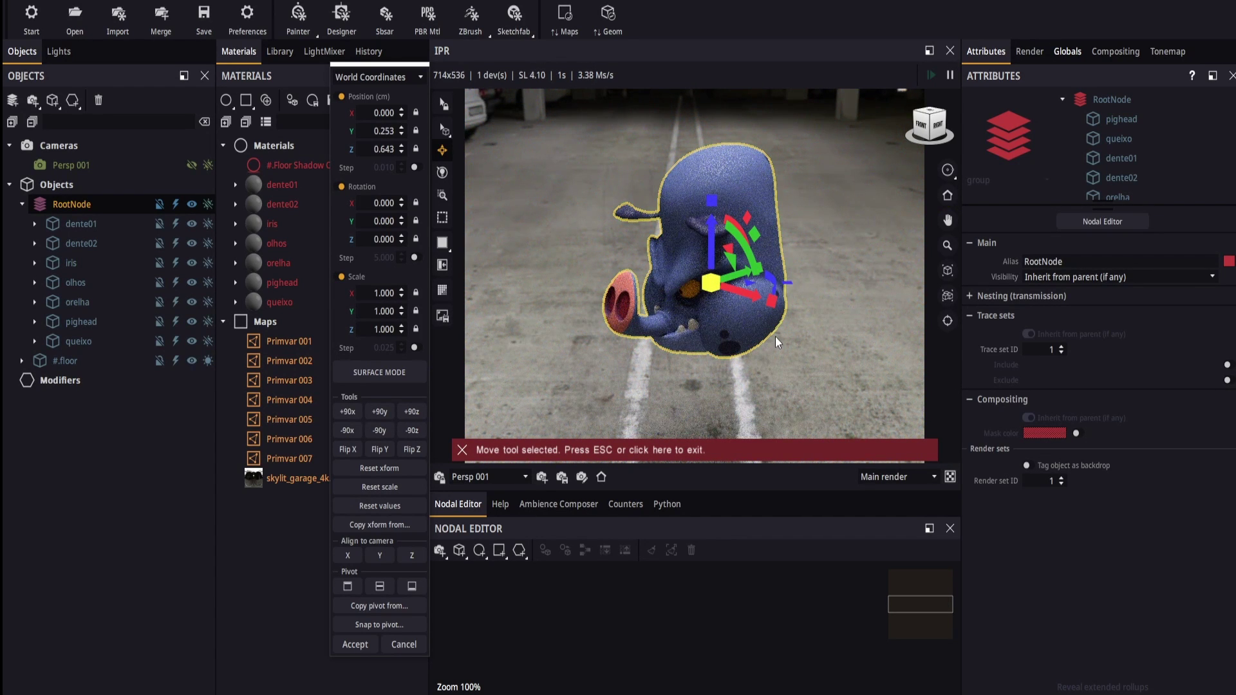
drag(847, 197, 823, 182)
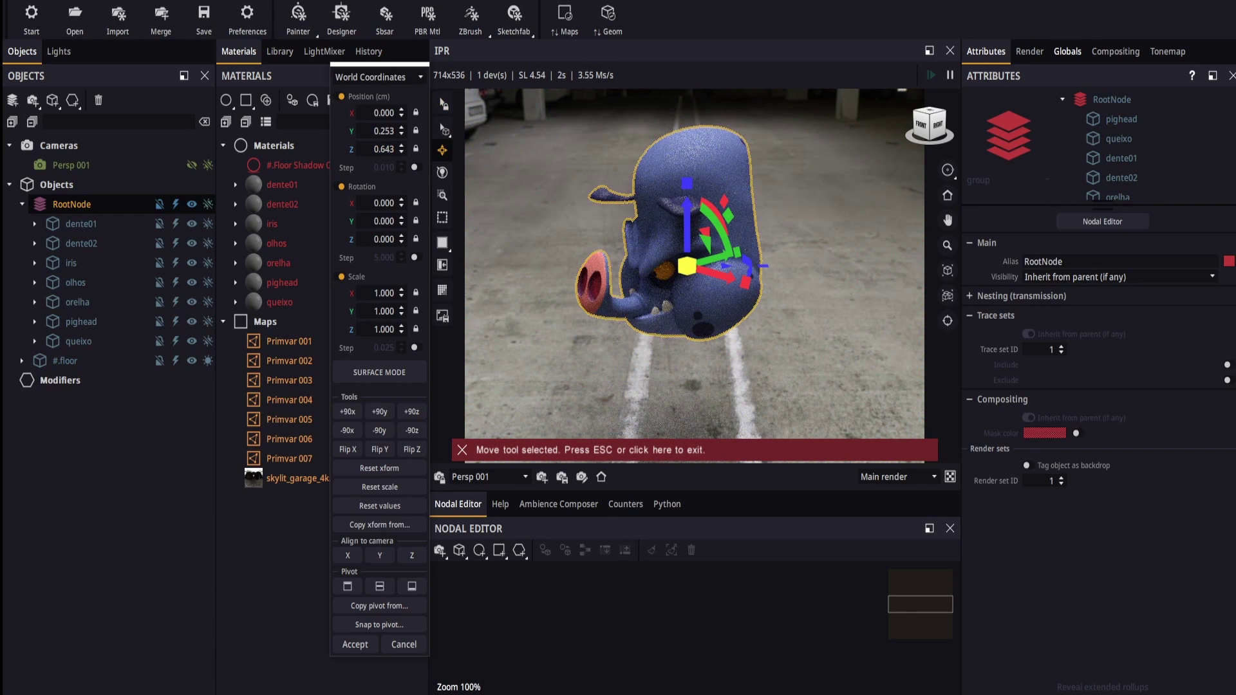
Step: Enter Normalight mode and orbit the camera low, toward the garage ceiling lights
key(n)
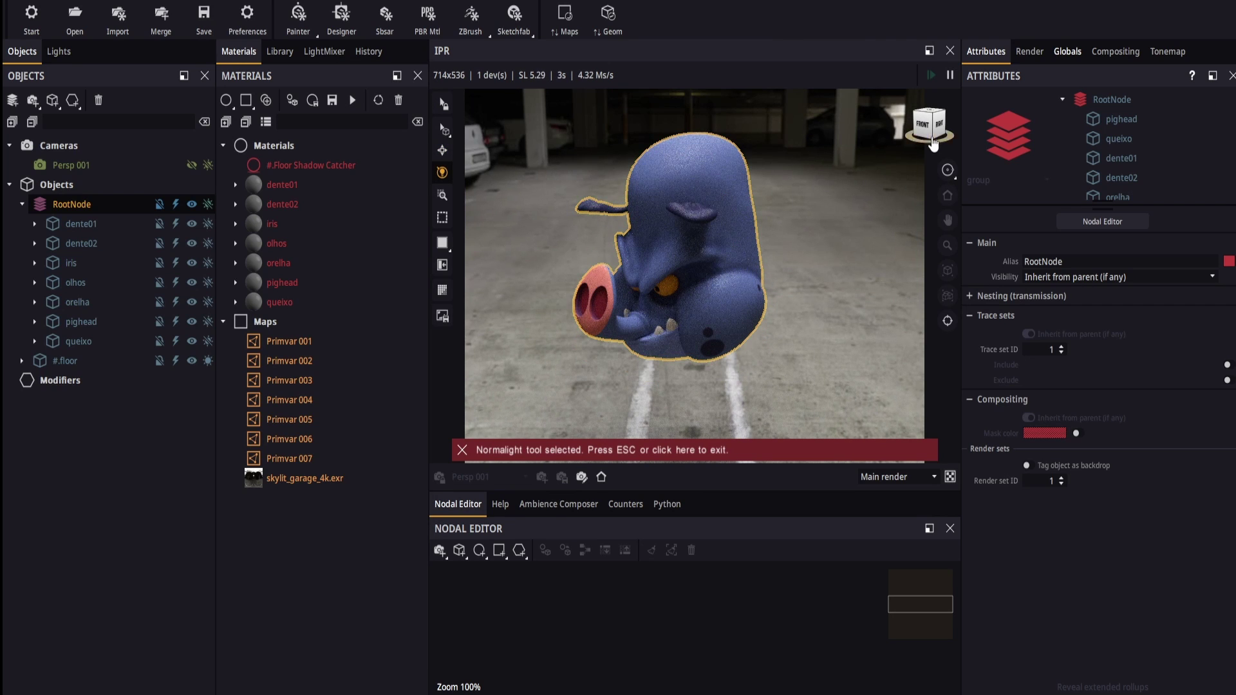
click(932, 129)
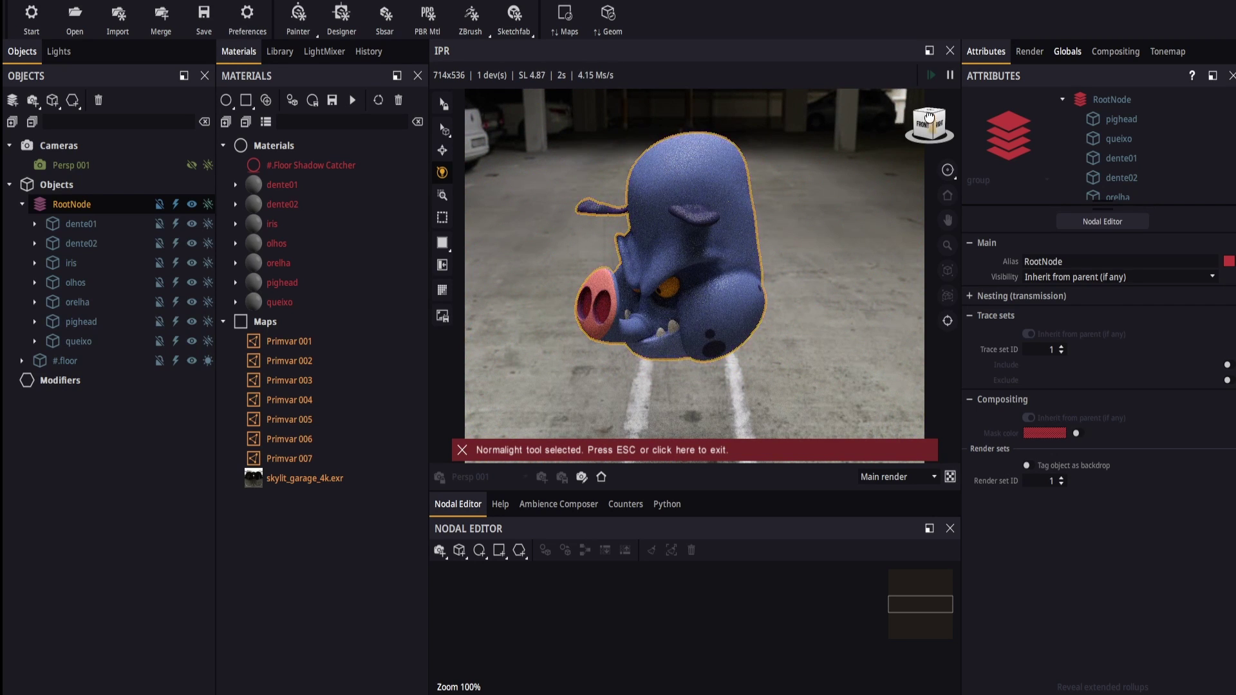
click(929, 122)
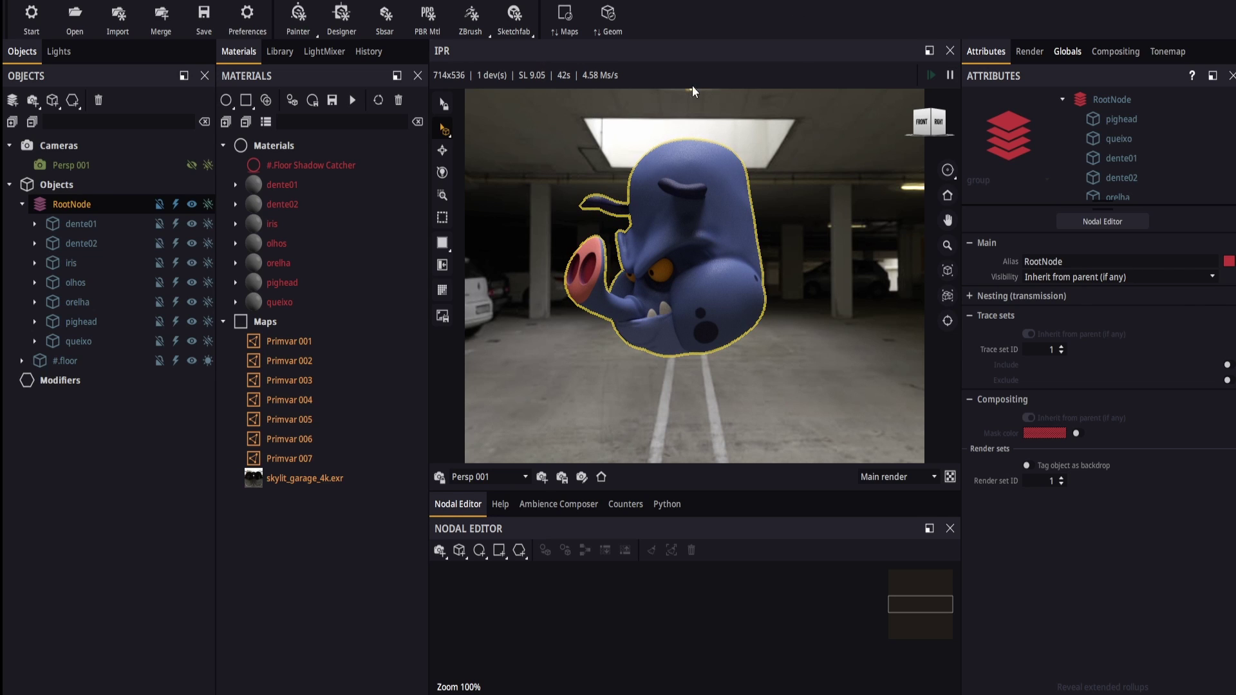
Step: Create Spotlight 001 from the Lights list's add-light menu
click(61, 51)
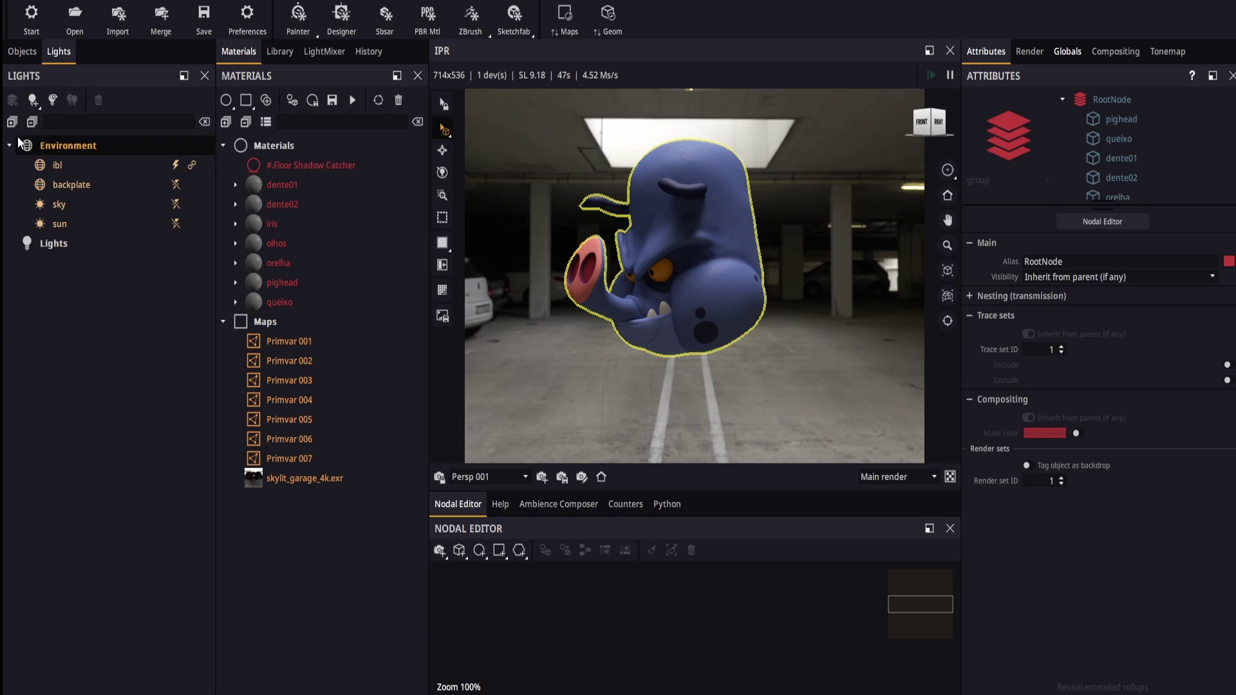
click(36, 108)
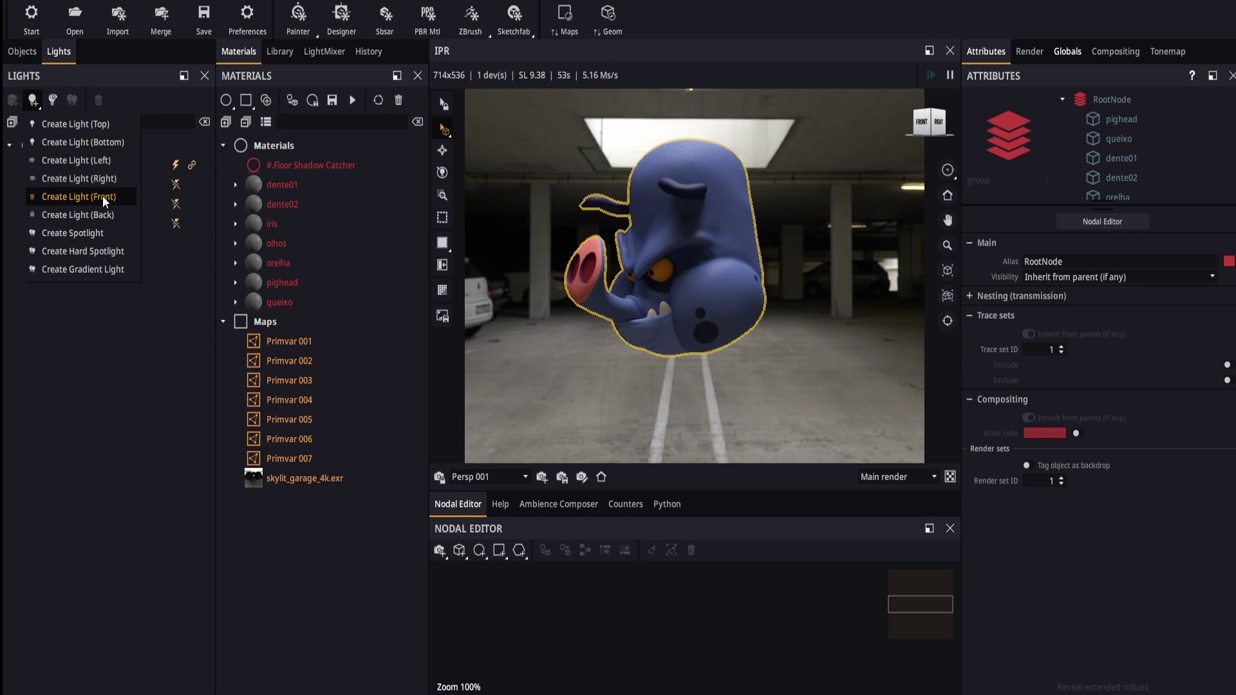
click(83, 230)
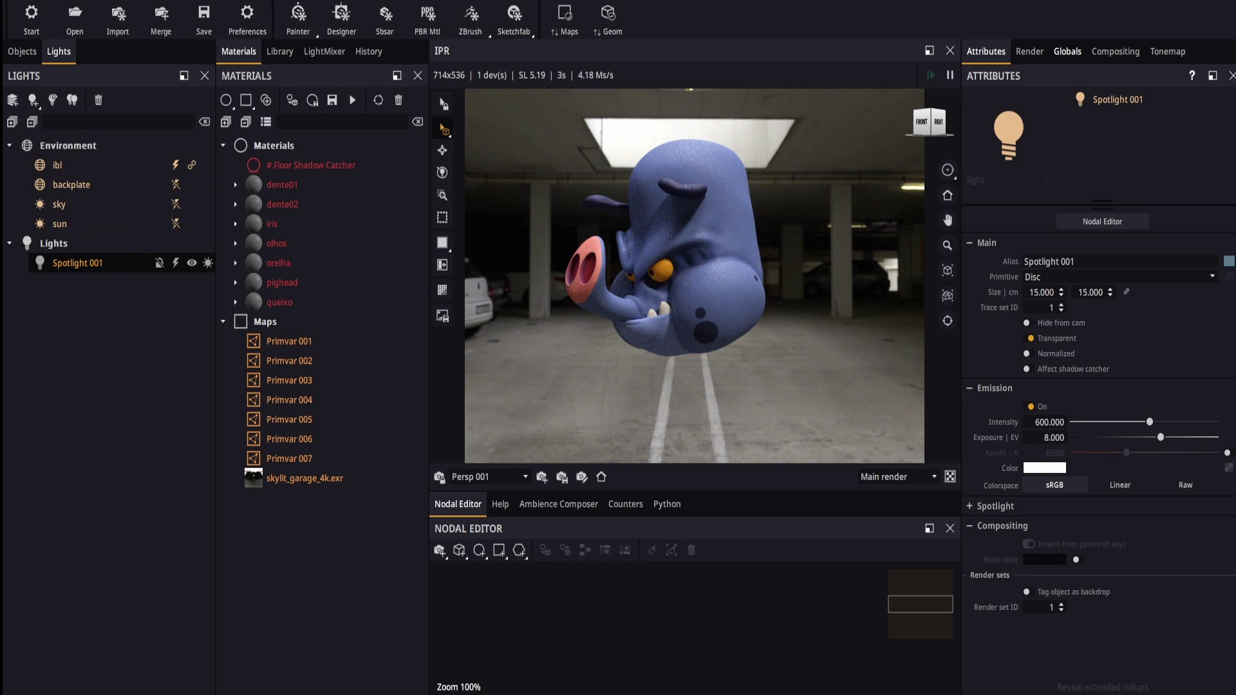
Step: Aim Spotlight 001 at the head's side with Normalight, then show the garage panorama
click(443, 172)
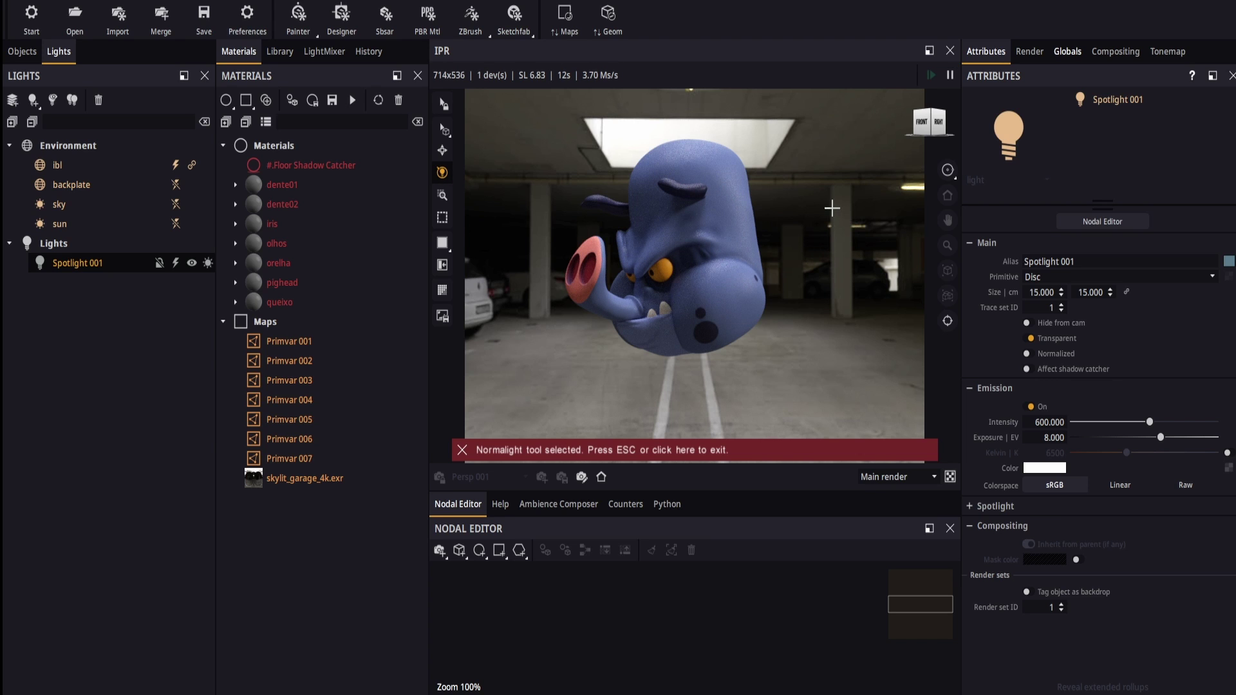
drag(757, 214, 699, 209)
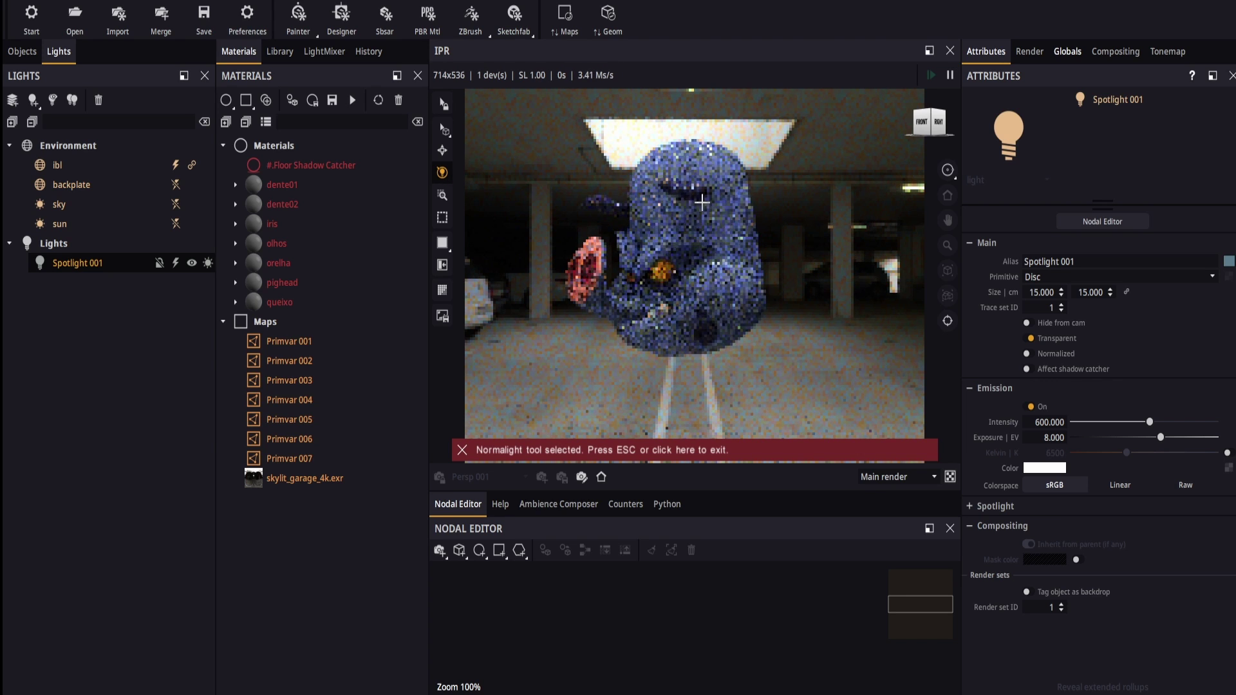
click(775, 199)
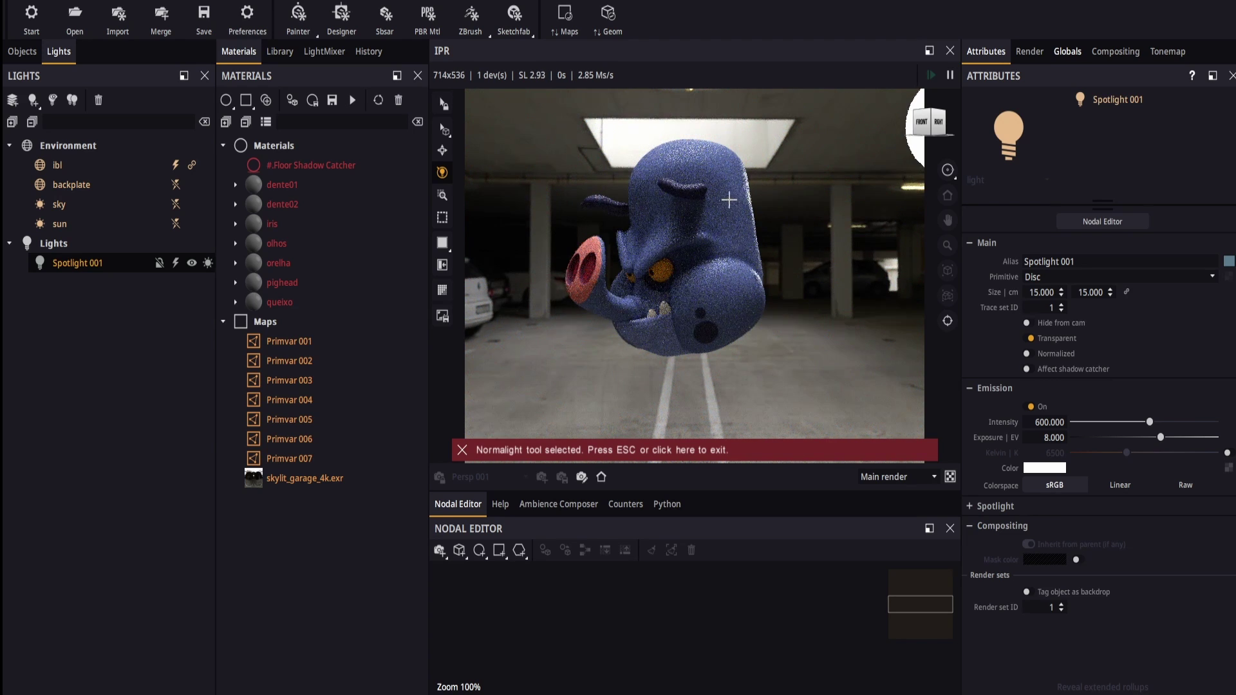
drag(730, 201, 781, 199)
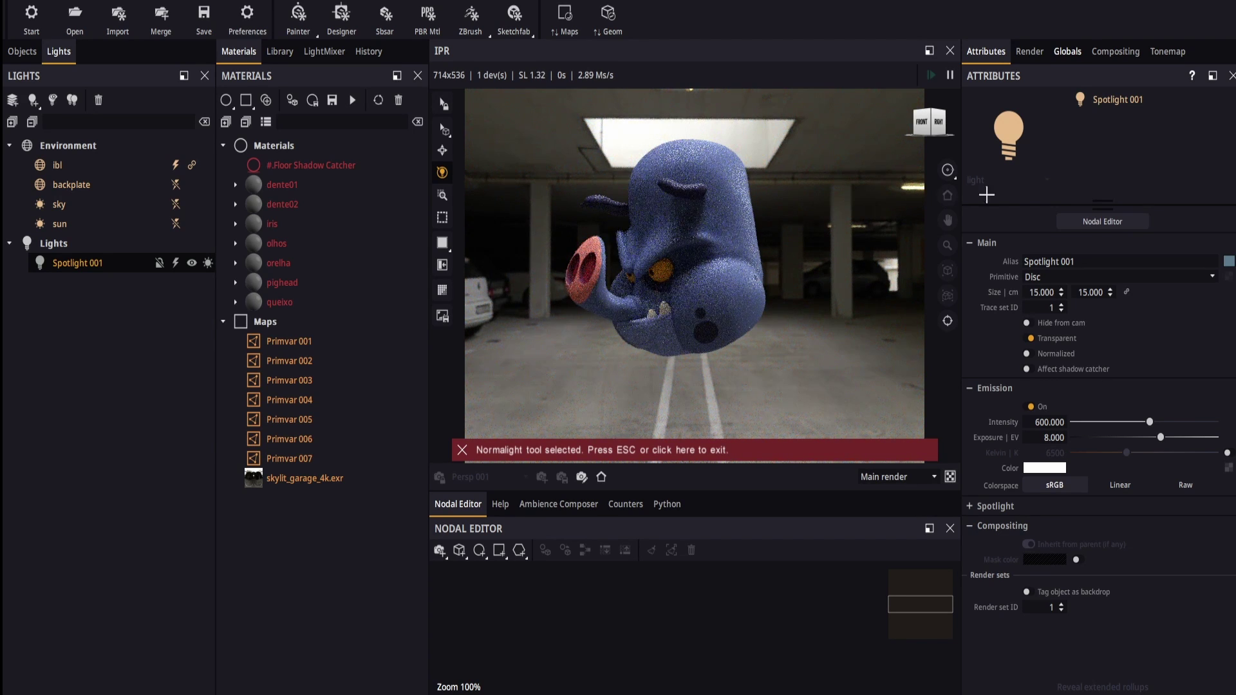
mouse_move(683, 182)
mouse_down()
mouse_move(572, 194)
mouse_move(759, 126)
mouse_move(796, 129)
mouse_up()
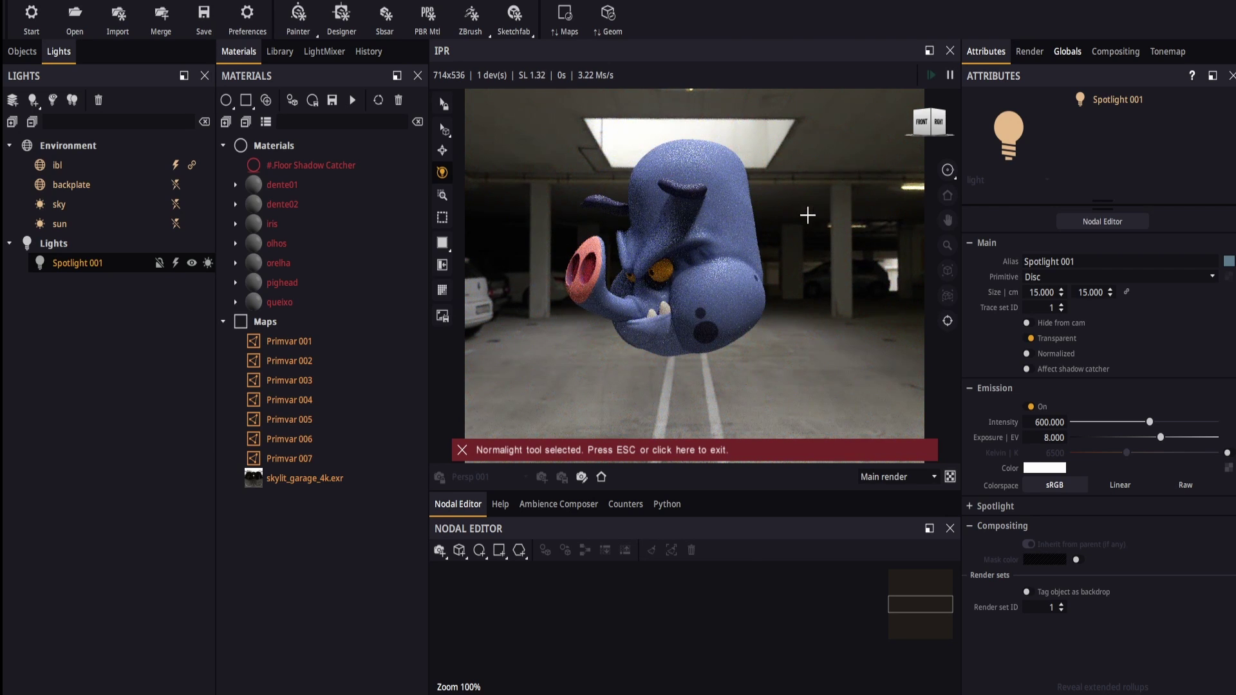
drag(807, 215, 757, 233)
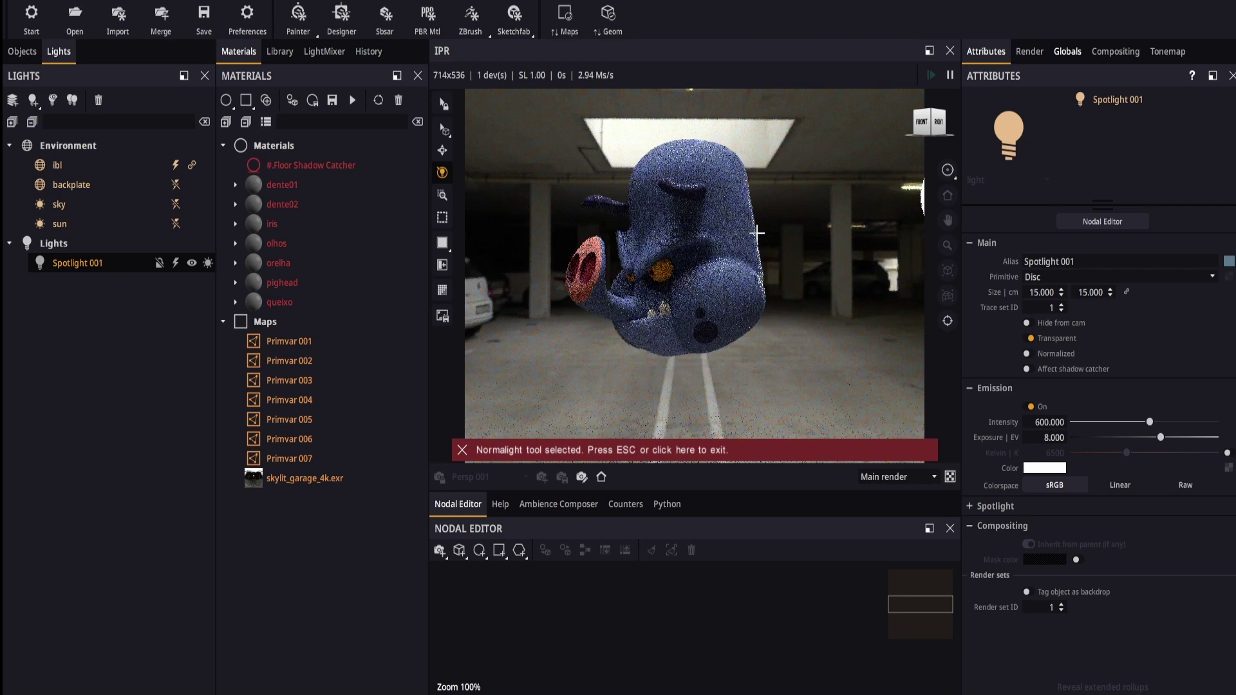
click(560, 508)
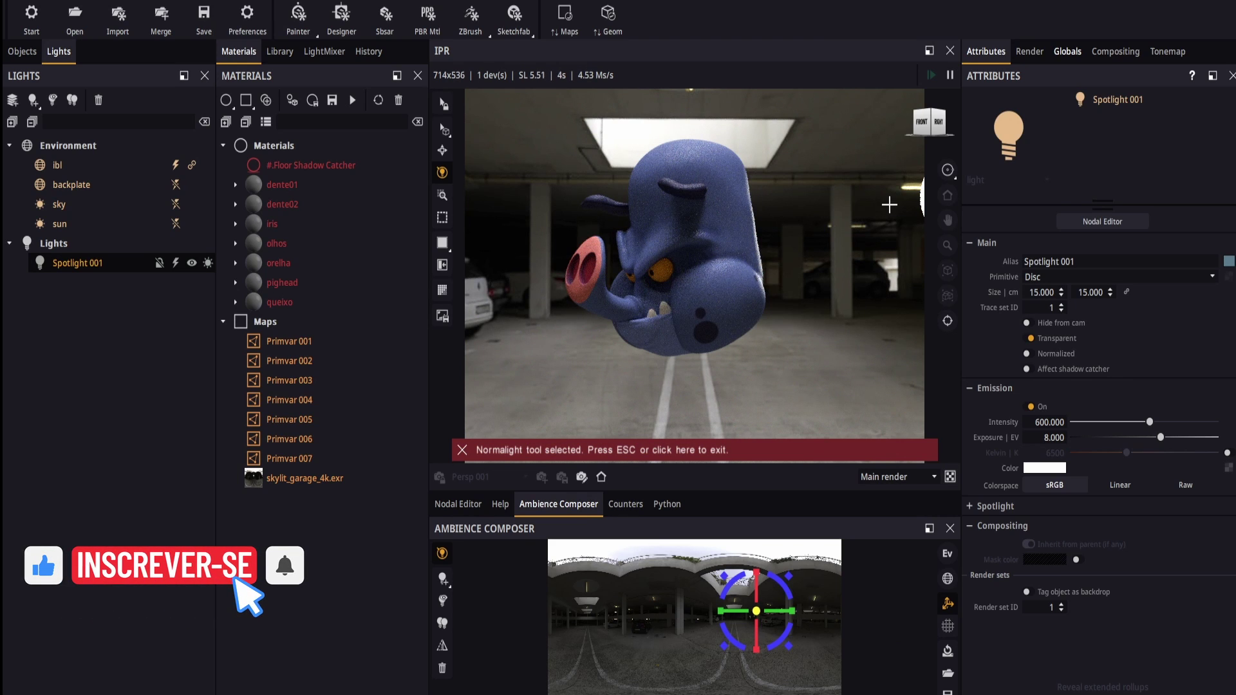
Step: Place the spotlight at the upper right of the pig head
mouse_move(758, 210)
mouse_down()
mouse_move(633, 212)
mouse_move(770, 186)
mouse_up()
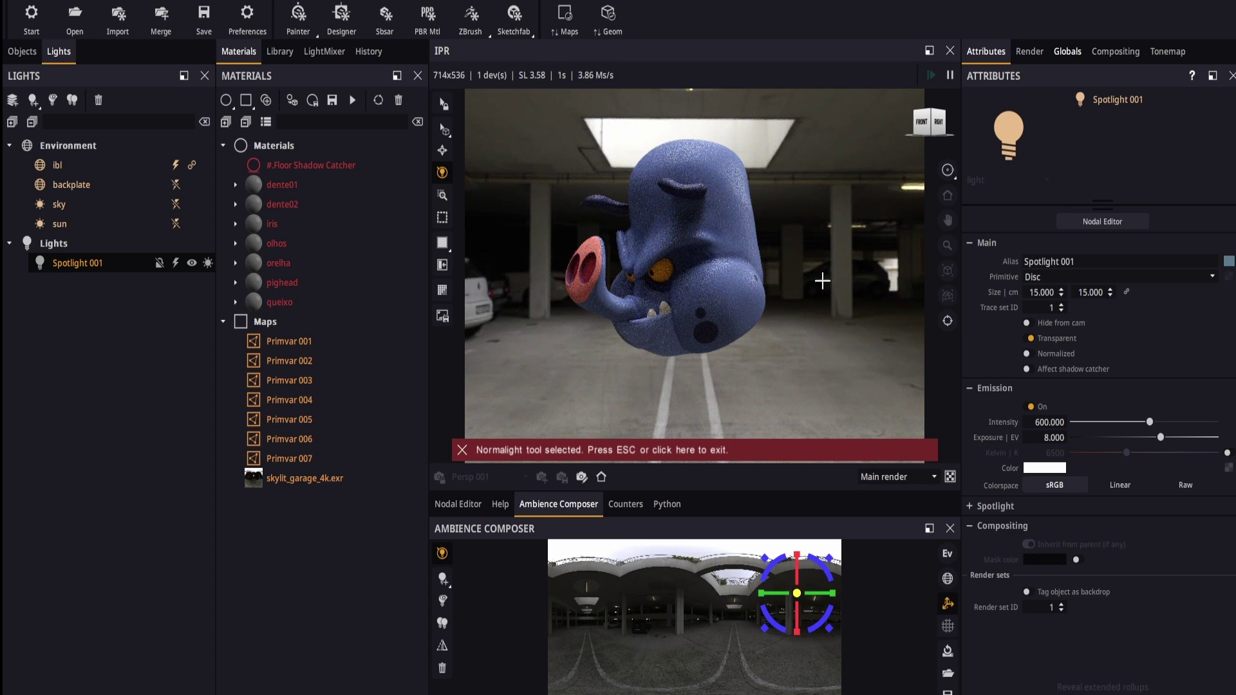
drag(678, 134, 757, 202)
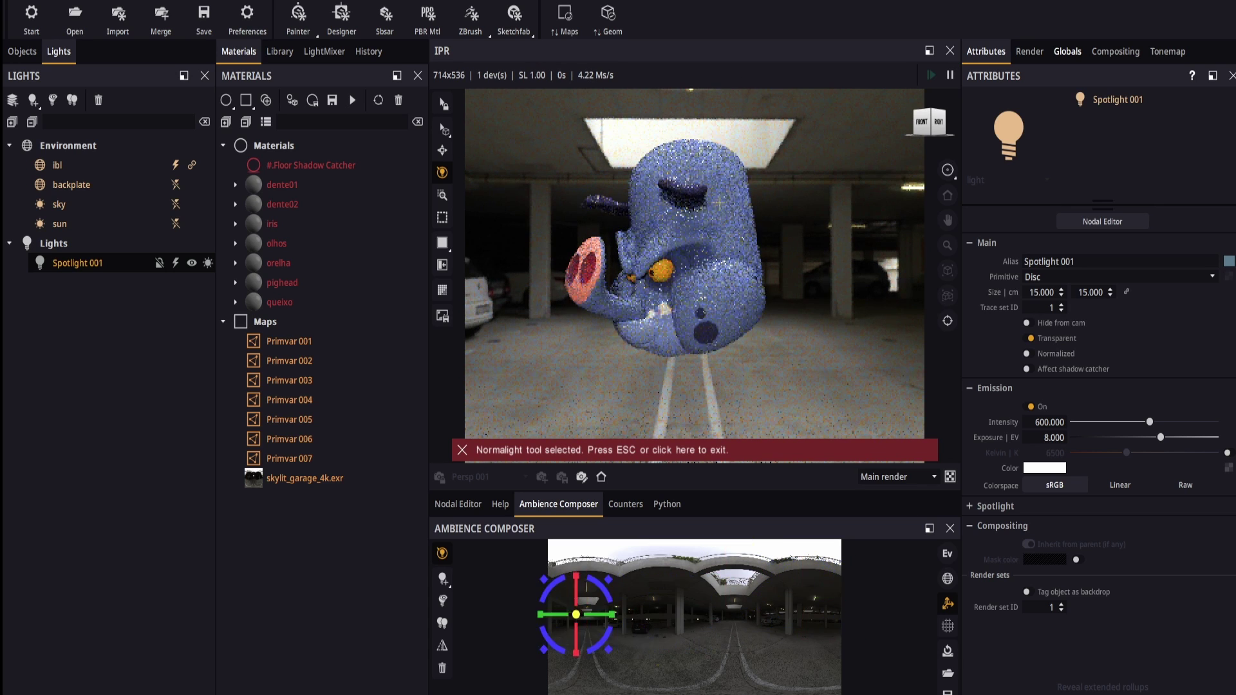
click(752, 201)
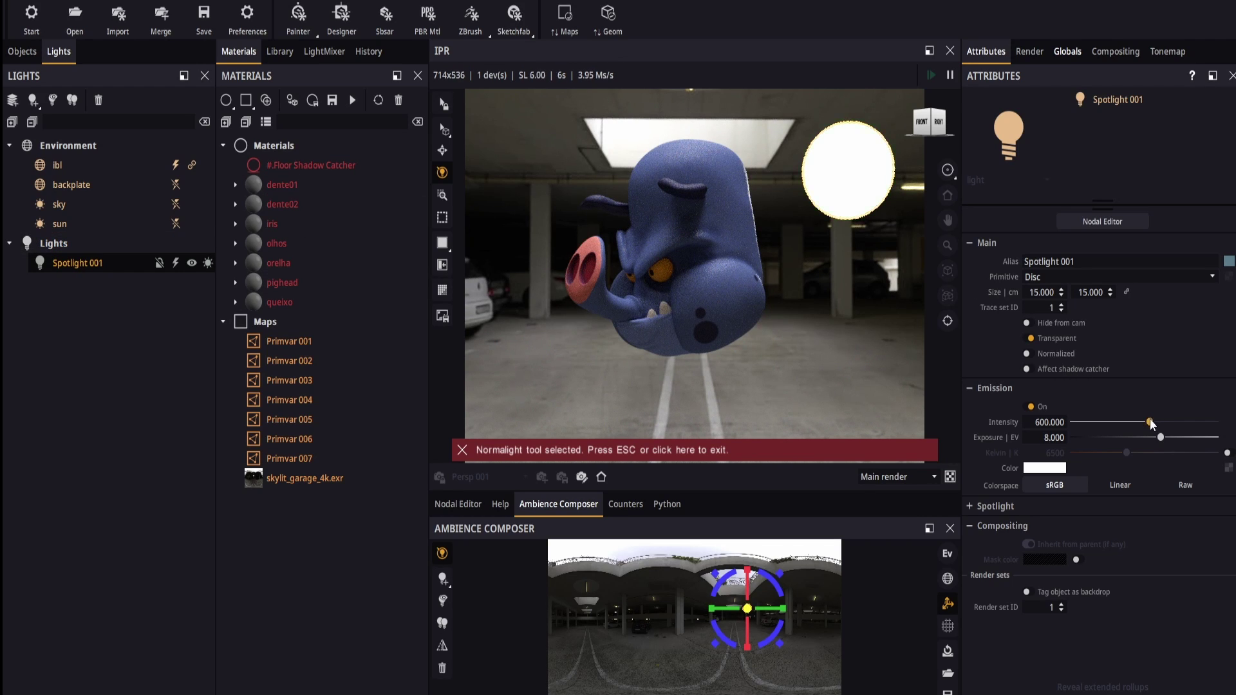
Step: Raise the spotlight intensity to 3795.95, enlarge it to 65.6 cm, and hide it from camera
mouse_move(1150, 421)
mouse_down()
mouse_move(1192, 423)
mouse_move(1050, 427)
mouse_move(1179, 429)
mouse_up()
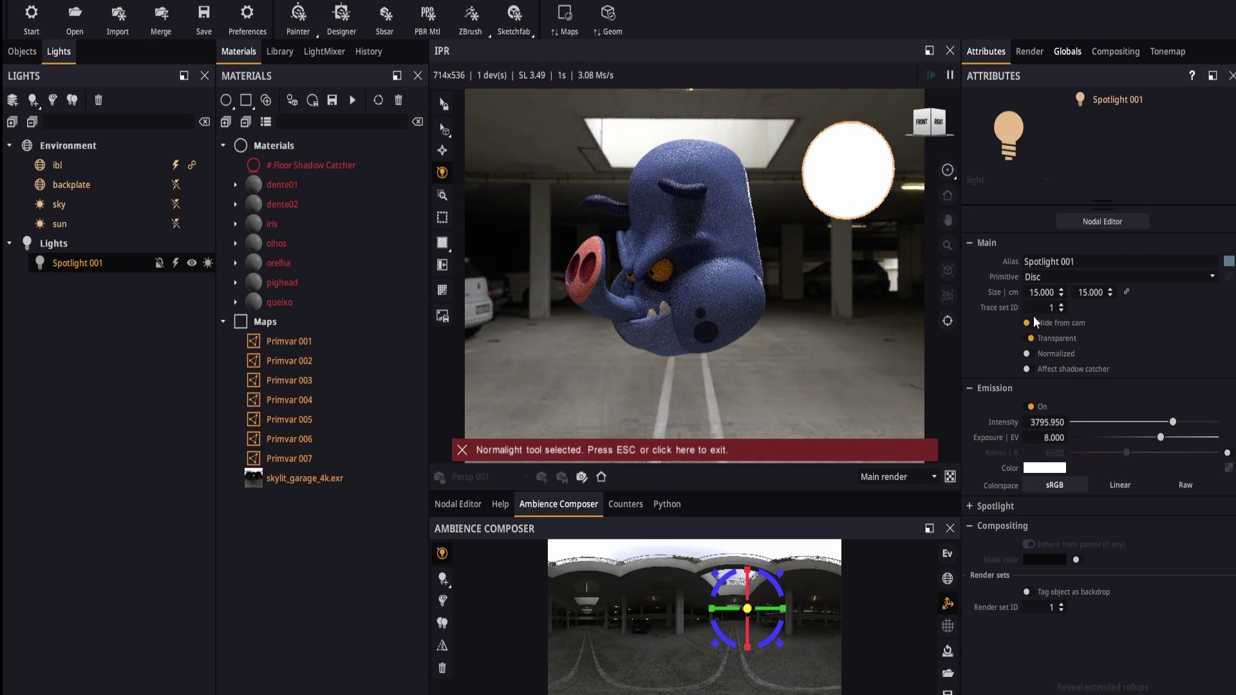
click(1061, 292)
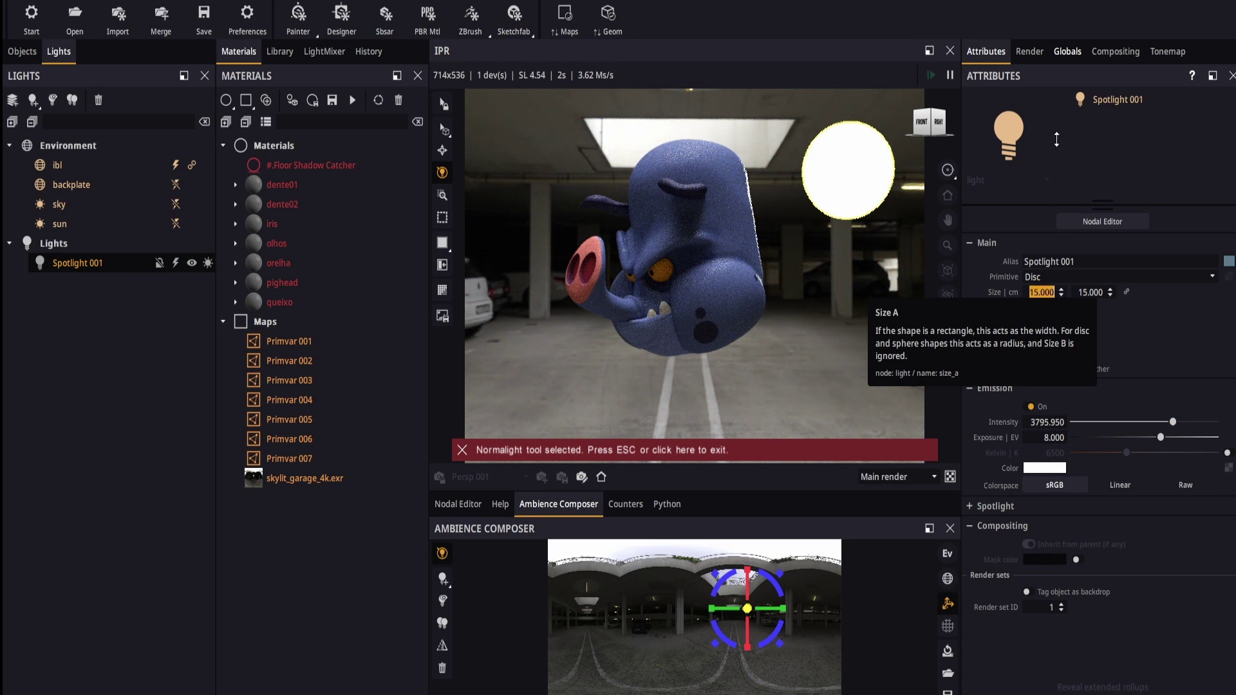
drag(1056, 139, 1067, 62)
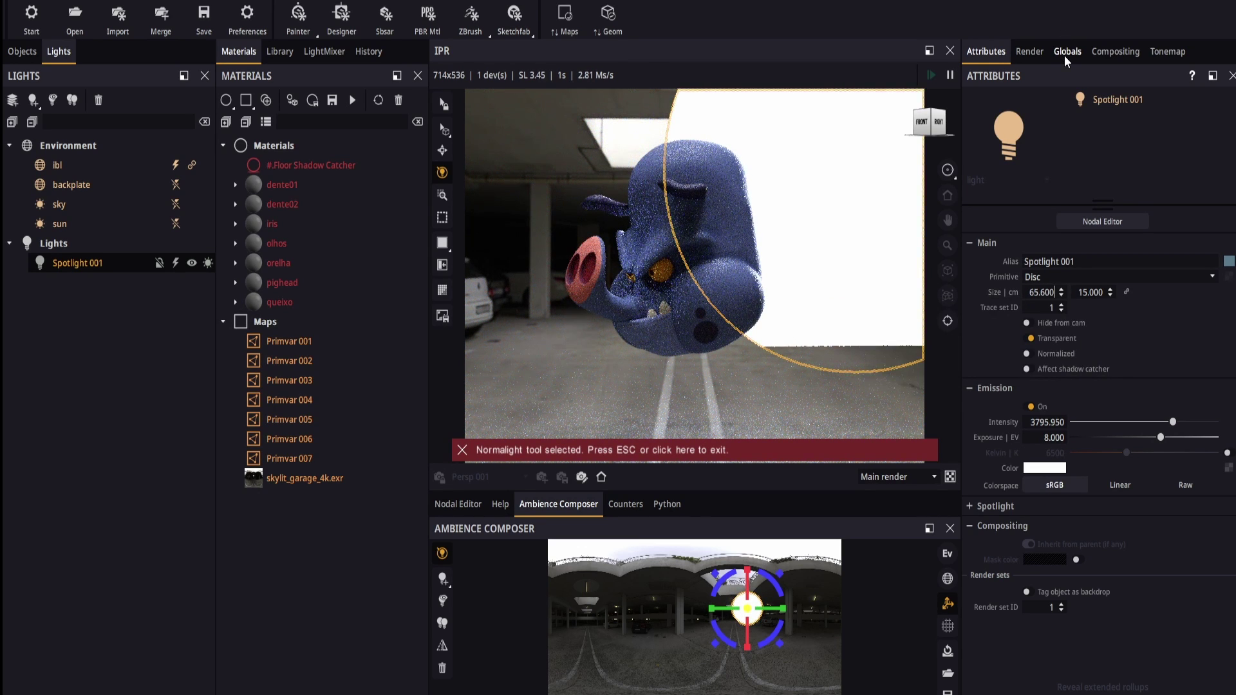
click(192, 264)
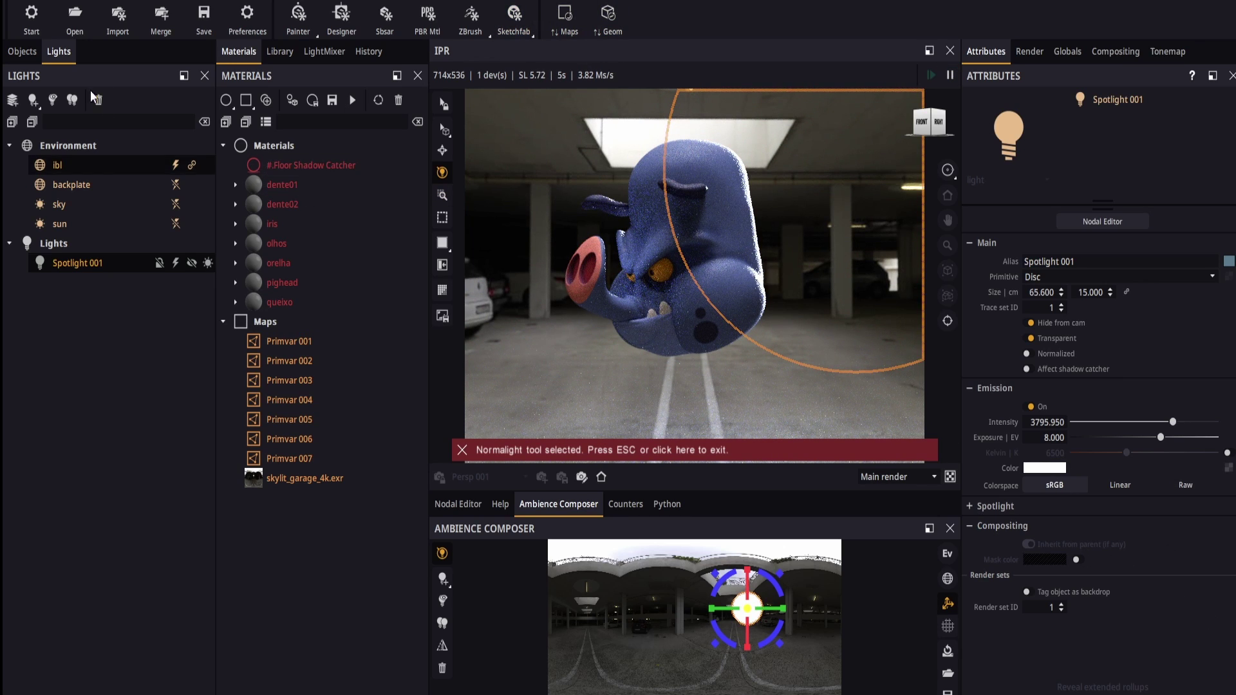
click(32, 101)
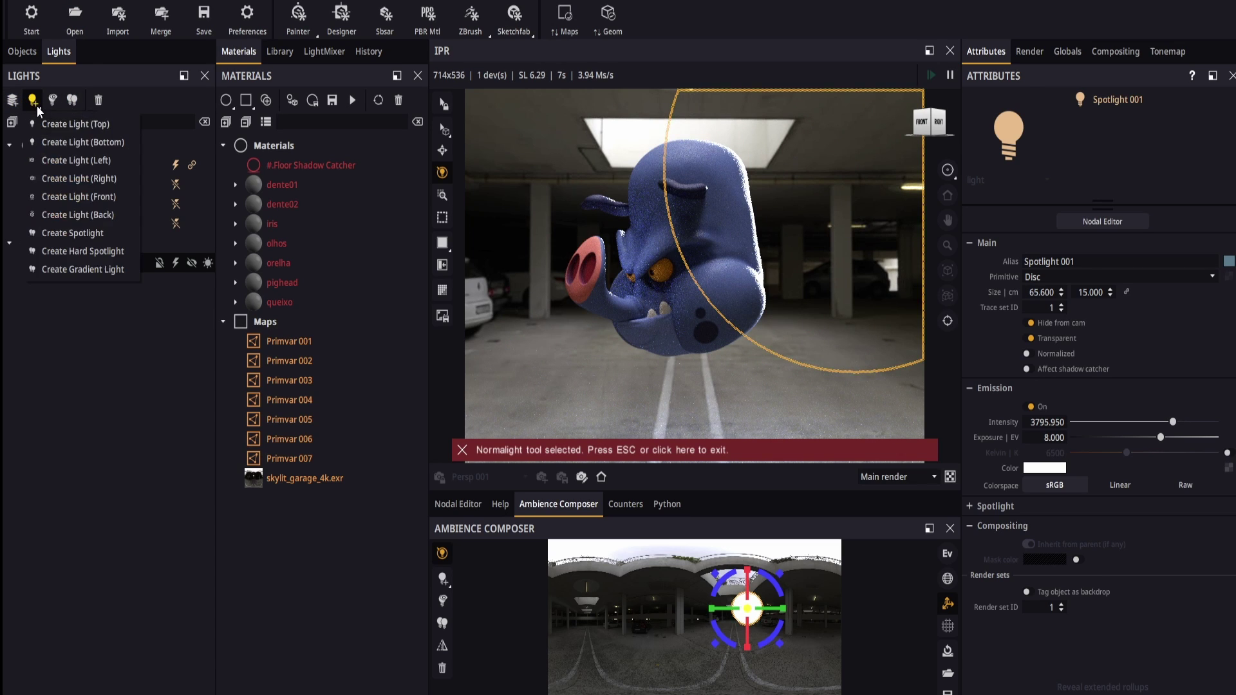
Step: Add a 30 × 30 cm front light over the head and dim it to intensity 238.838
click(81, 198)
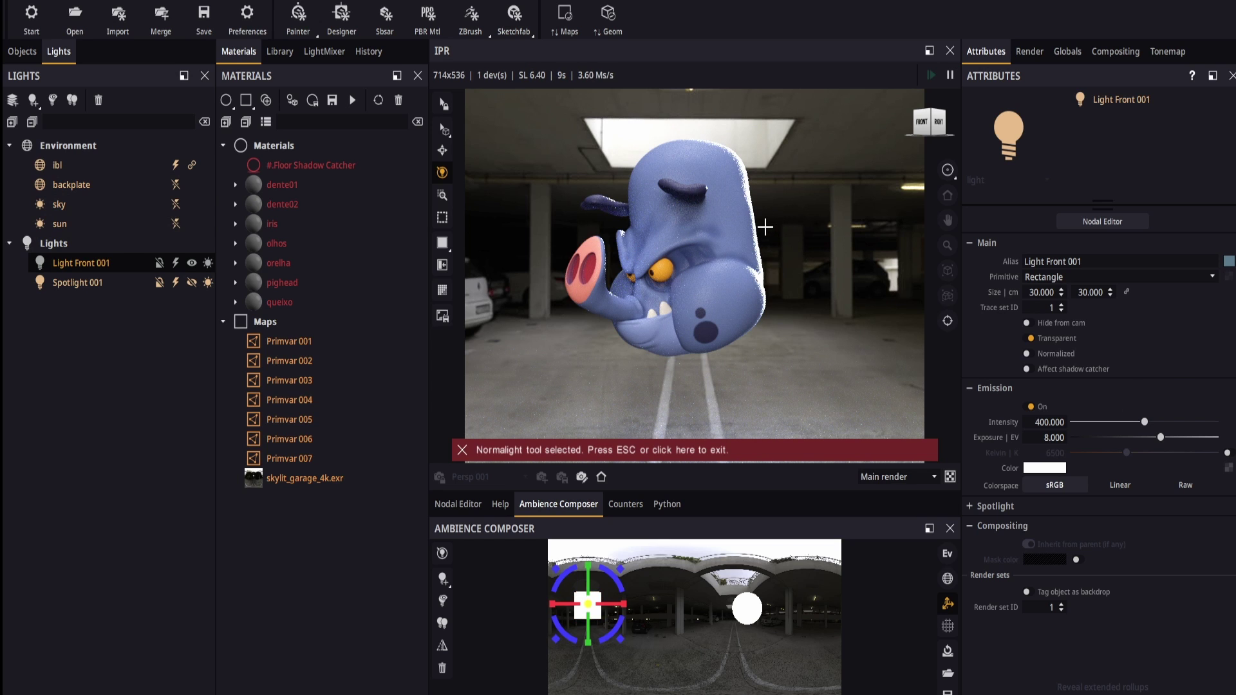
mouse_move(745, 228)
mouse_down()
mouse_move(719, 229)
mouse_move(678, 200)
mouse_up()
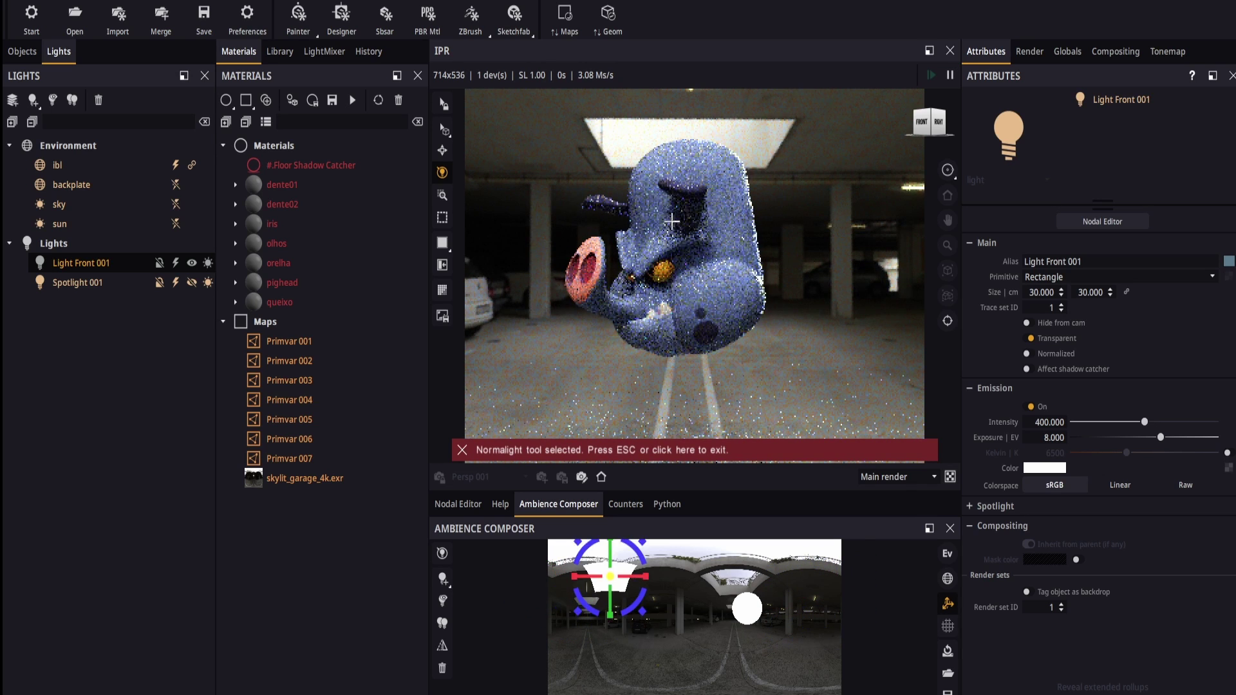
drag(678, 200, 677, 229)
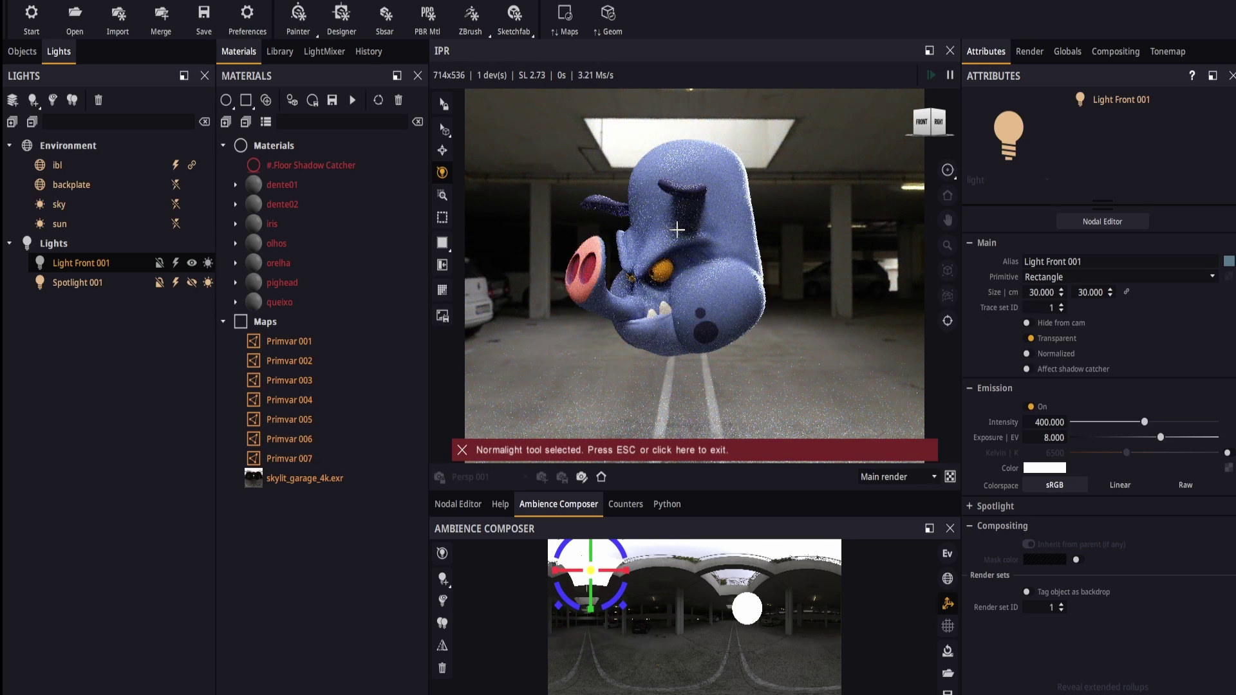
drag(677, 227, 677, 222)
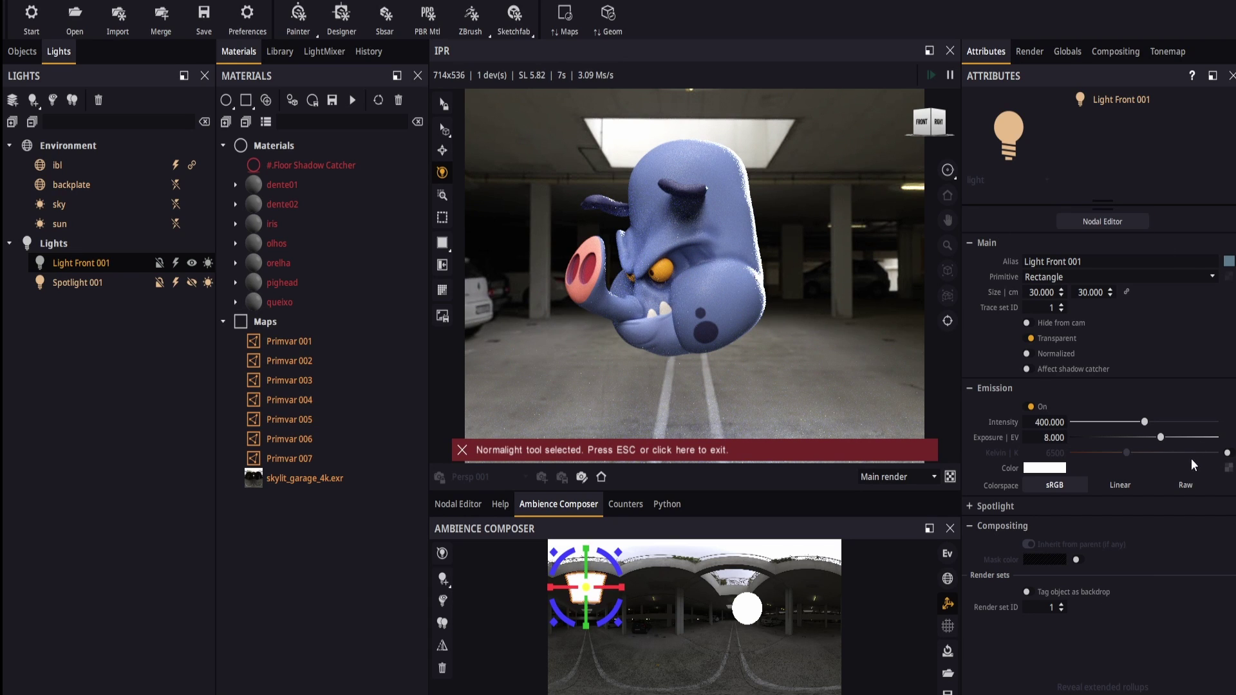
drag(1143, 422, 1140, 422)
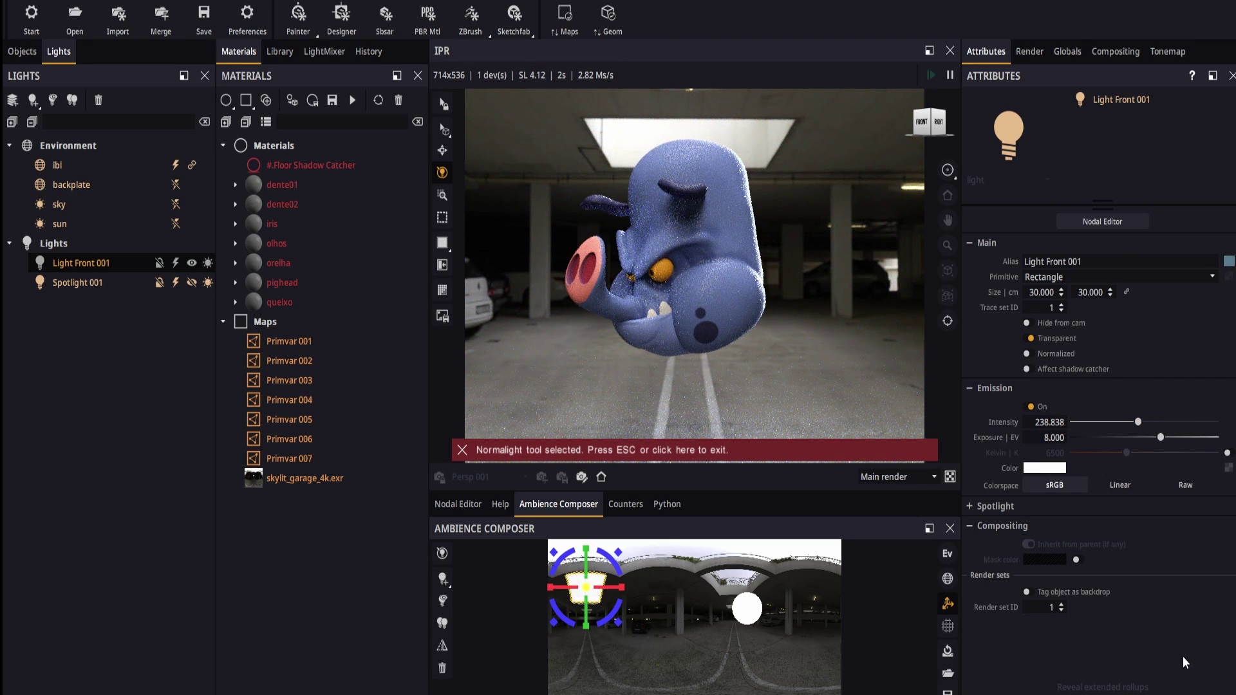
click(34, 103)
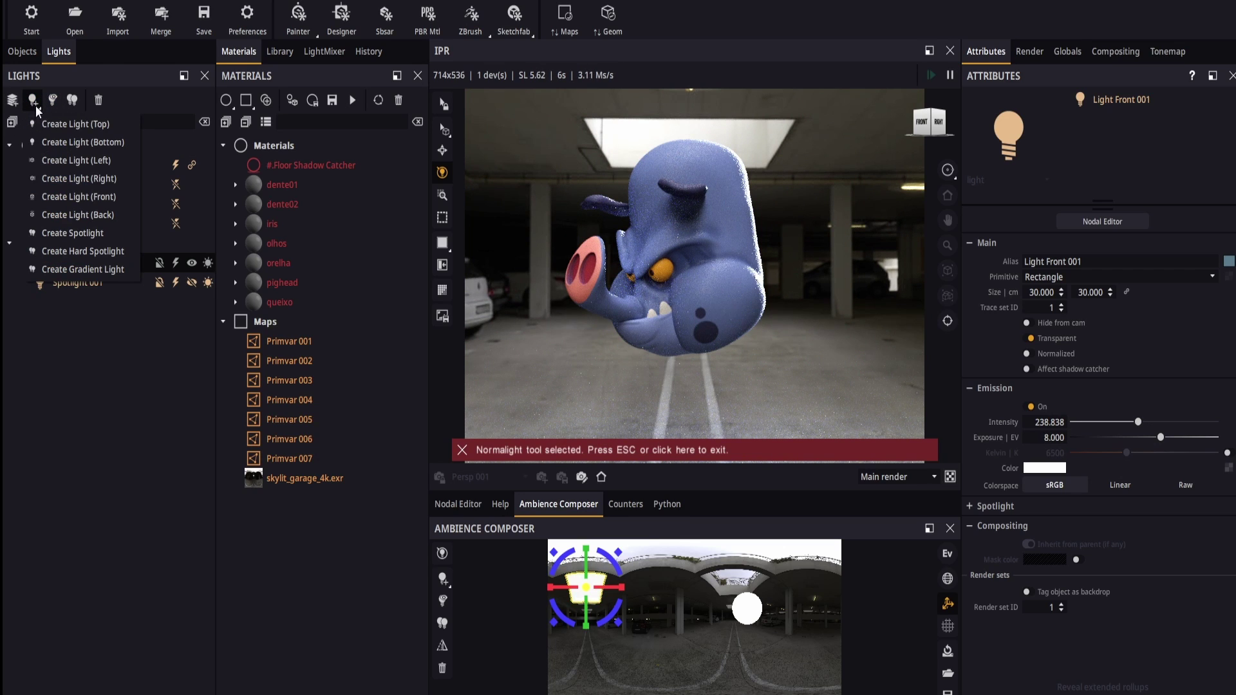
Step: Add right and left preset lights, lowering the left light's intensity to 158.174
click(87, 183)
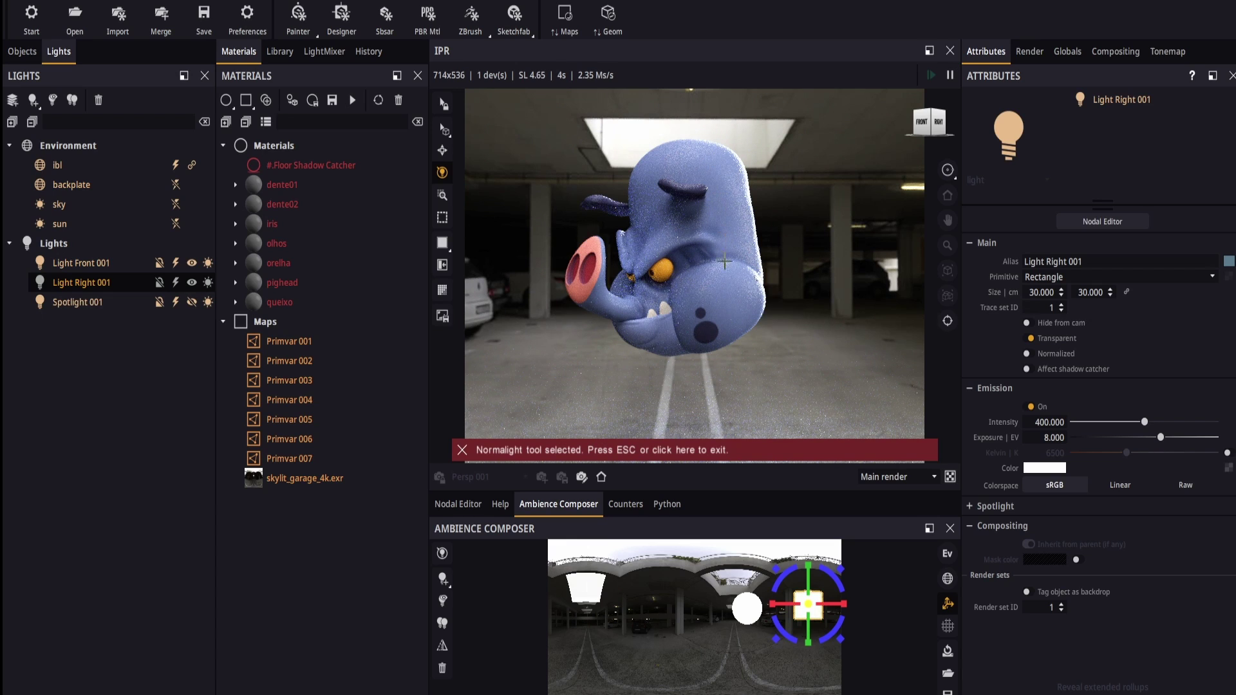
click(31, 100)
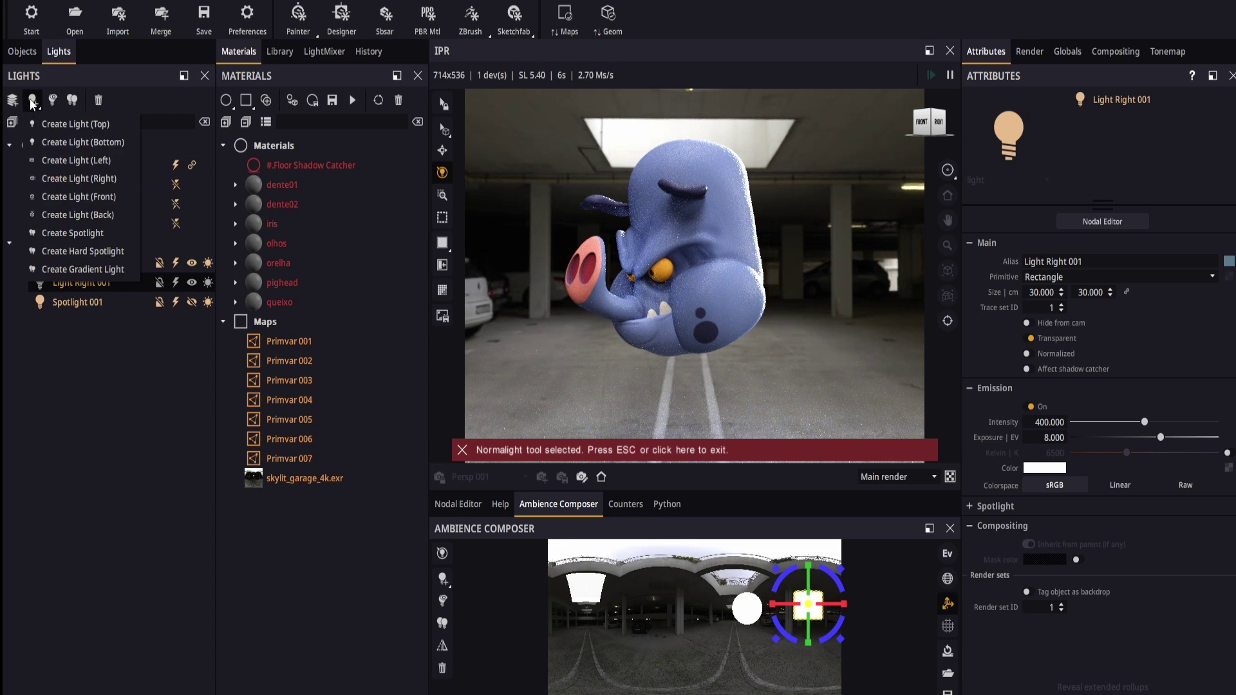
click(80, 161)
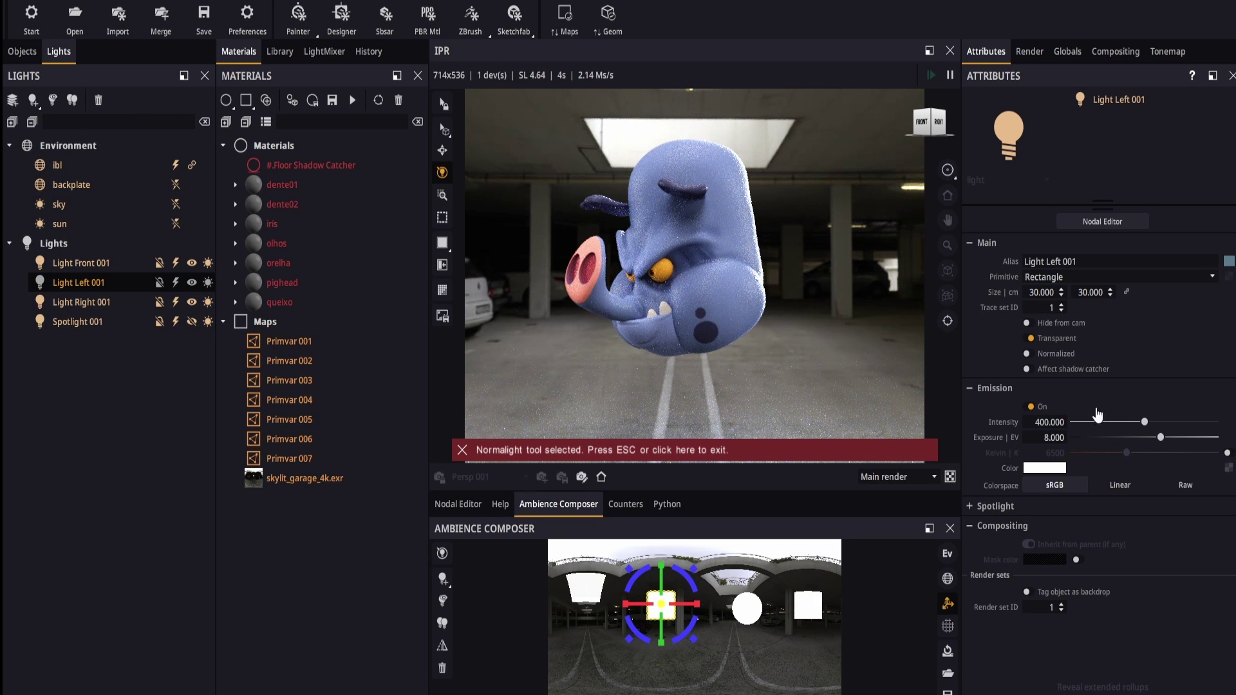
drag(1145, 419, 1133, 419)
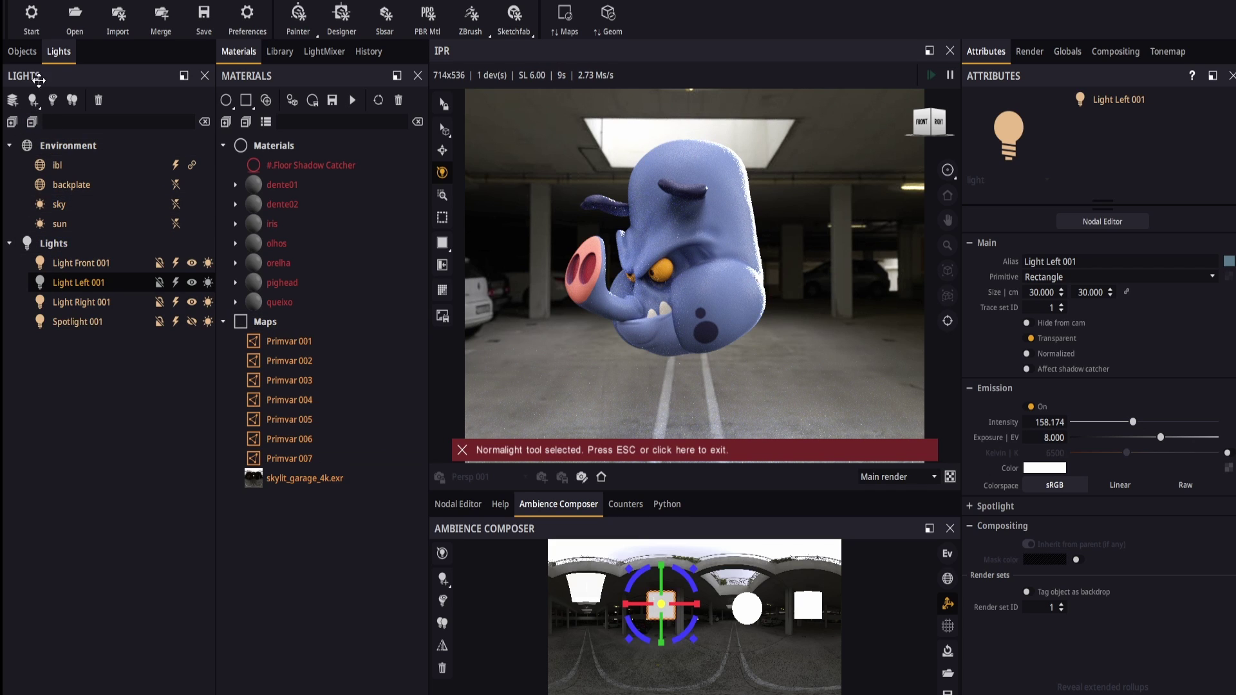
click(33, 100)
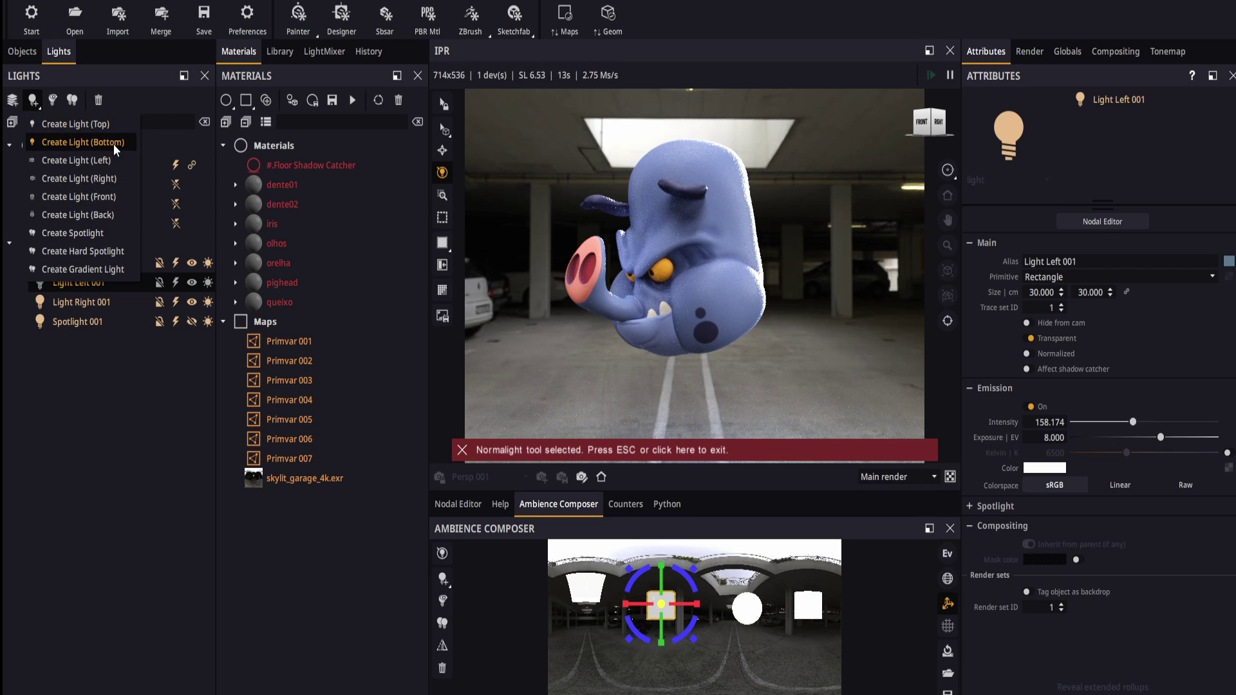
Step: Add preset top and back lights, each 30 × 30 cm at intensity 400
click(95, 126)
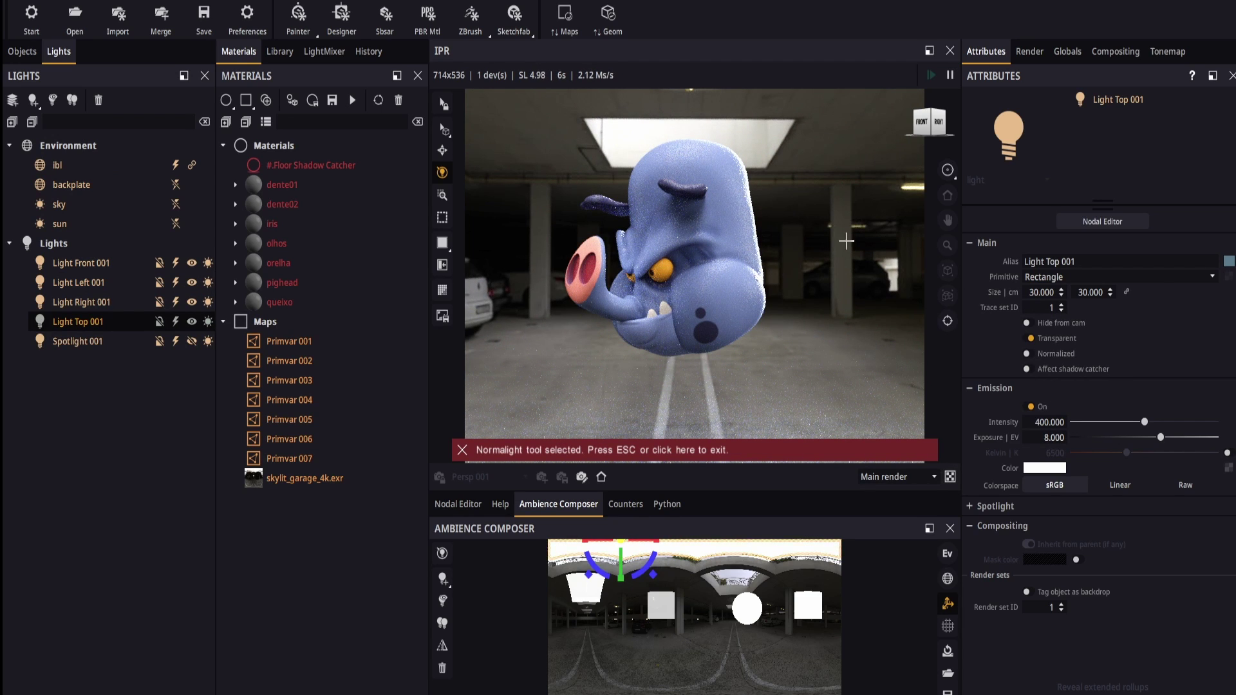
click(34, 104)
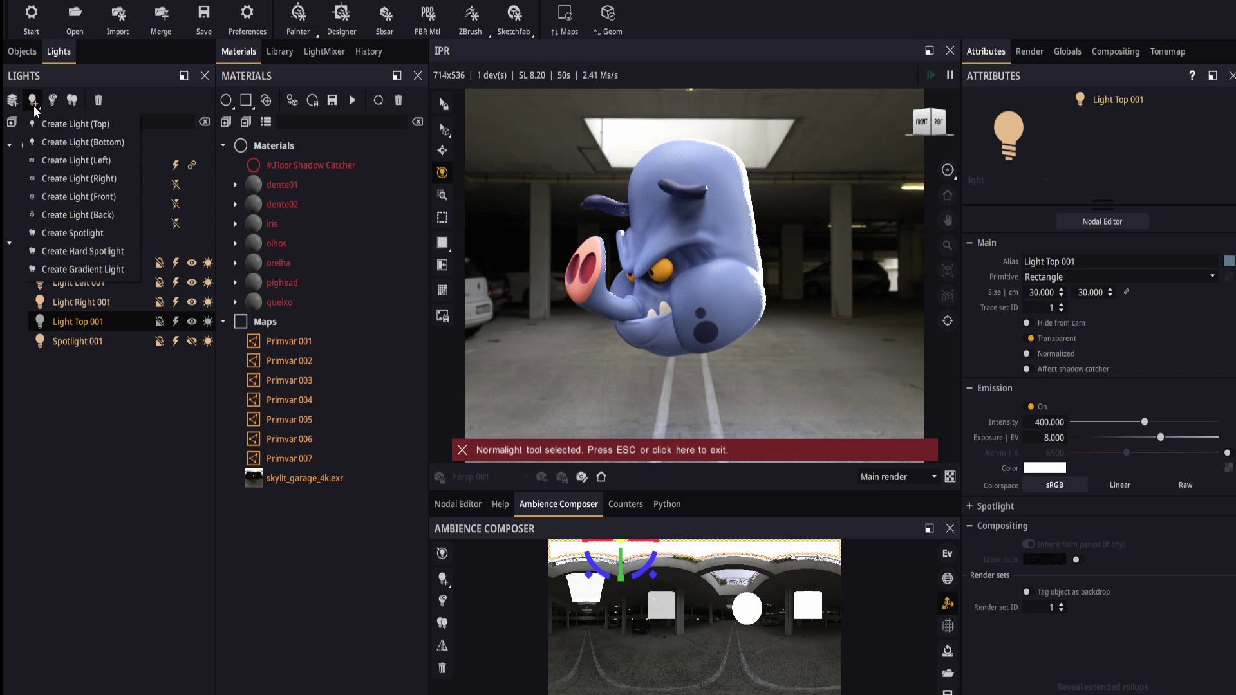
click(80, 215)
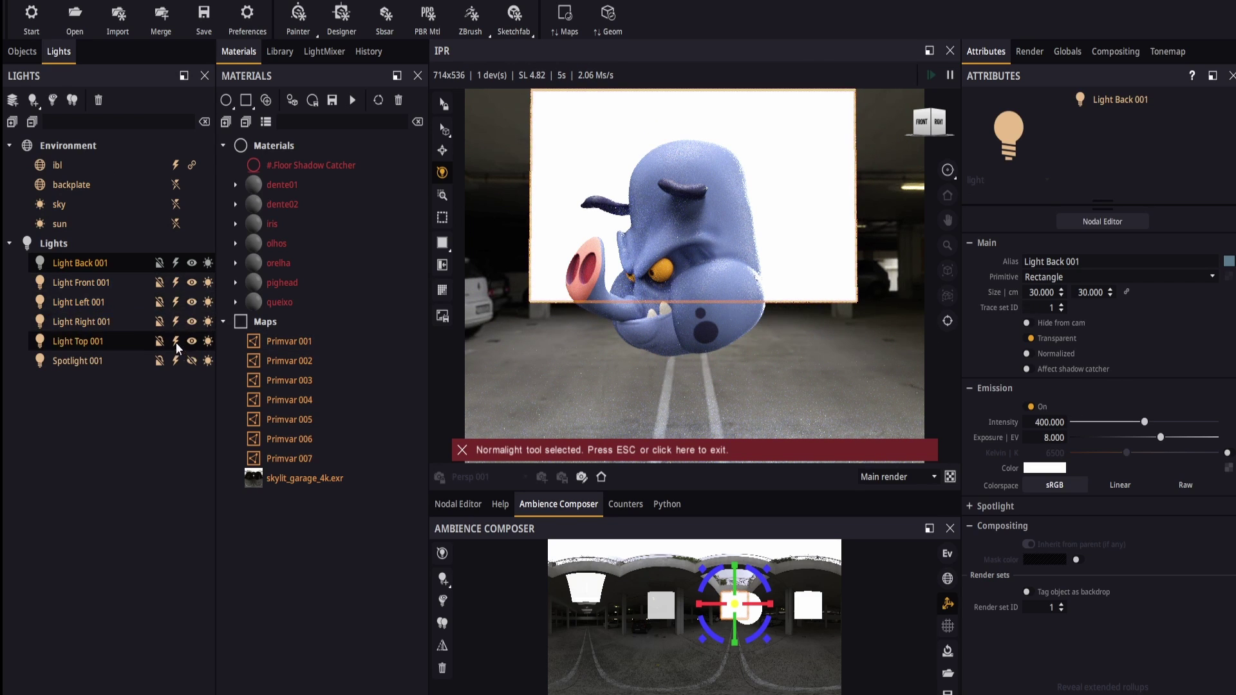
Step: Hide Light Back 001 from camera, size it 128.6 × 94.2 cm, and set intensity 515.93
click(191, 264)
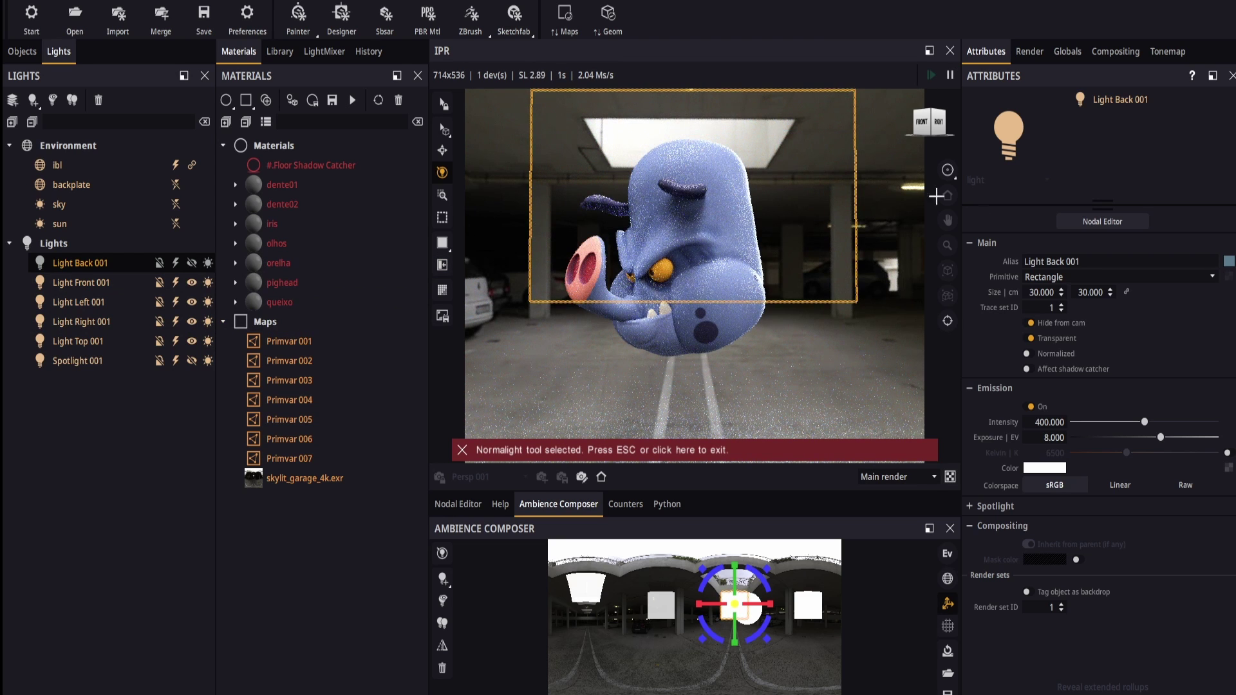
mouse_move(1144, 422)
mouse_down()
mouse_move(1198, 423)
mouse_move(1159, 423)
mouse_up()
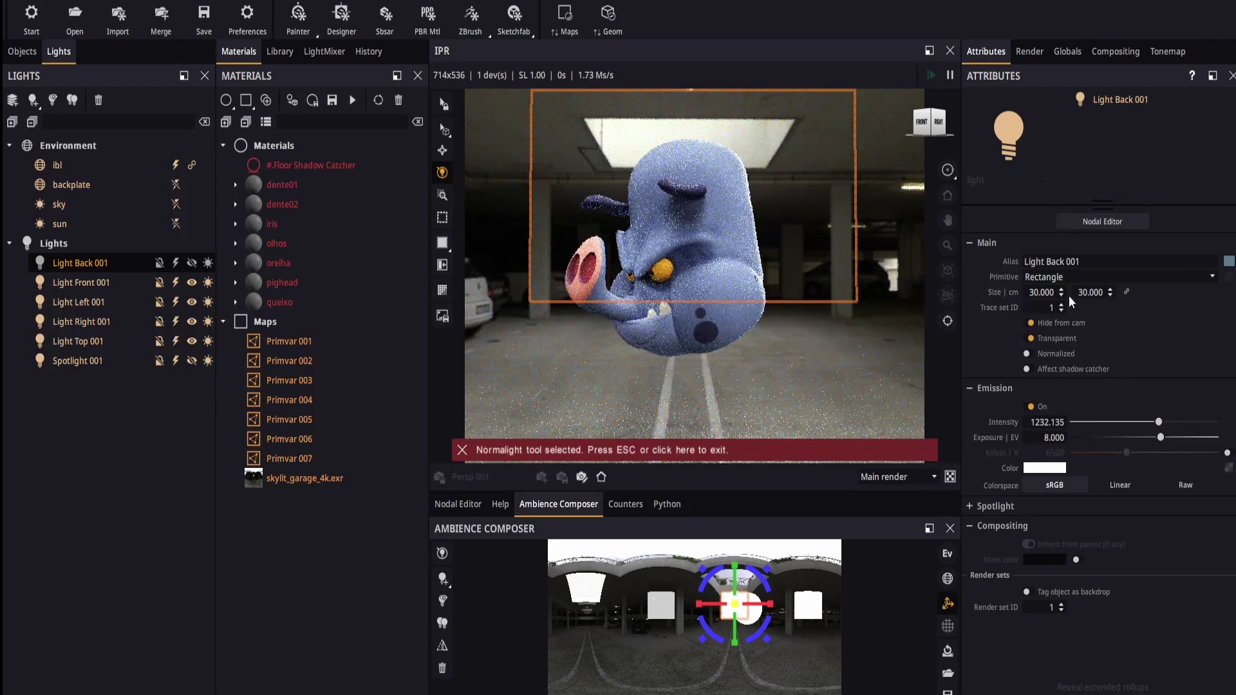
drag(1060, 298, 1060, 13)
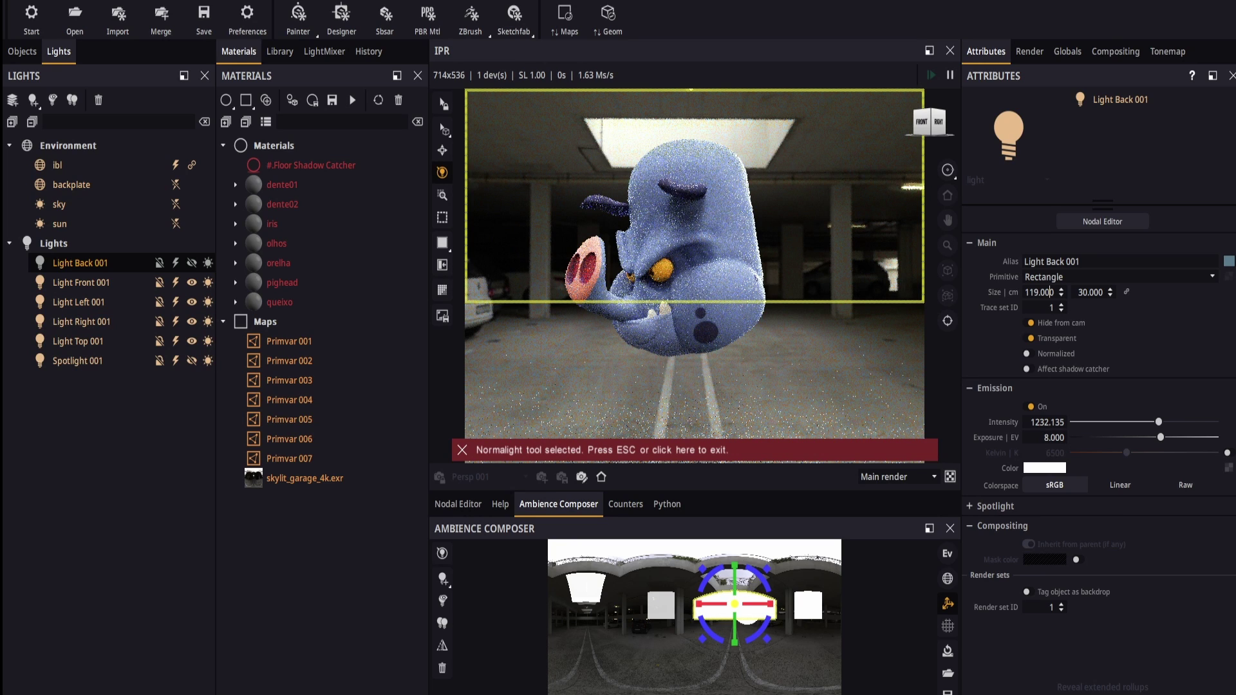
drag(1054, 292, 1054, 357)
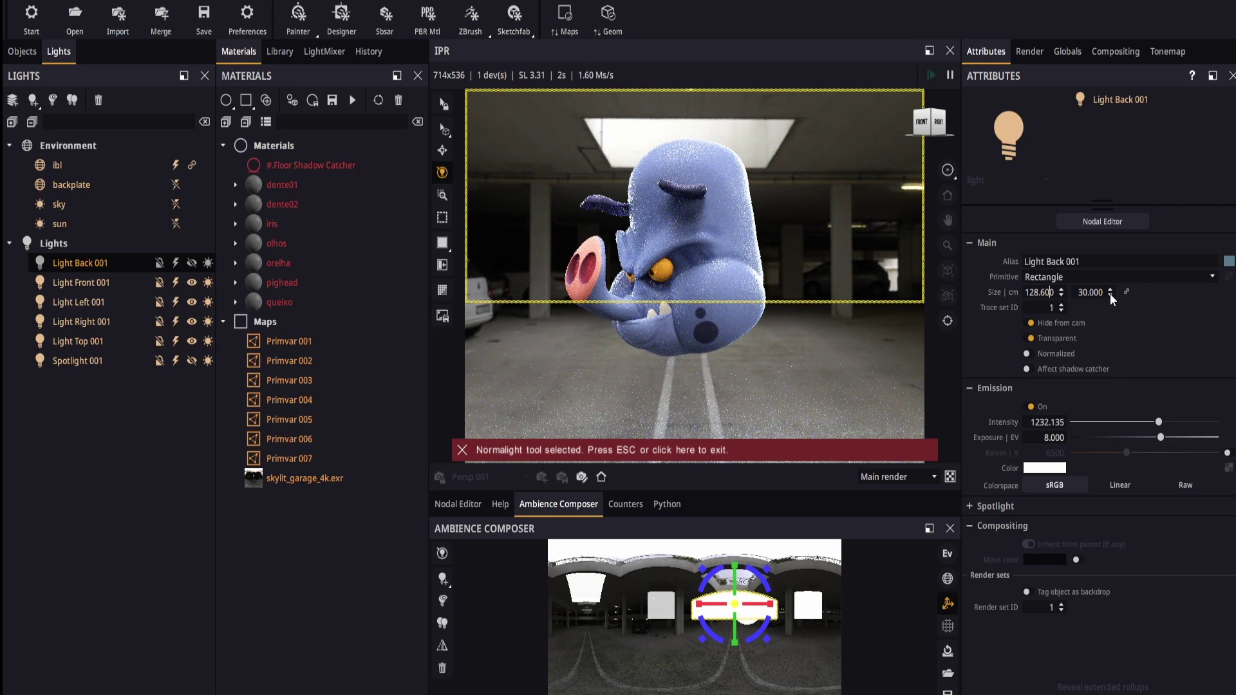
drag(1112, 297, 1109, 252)
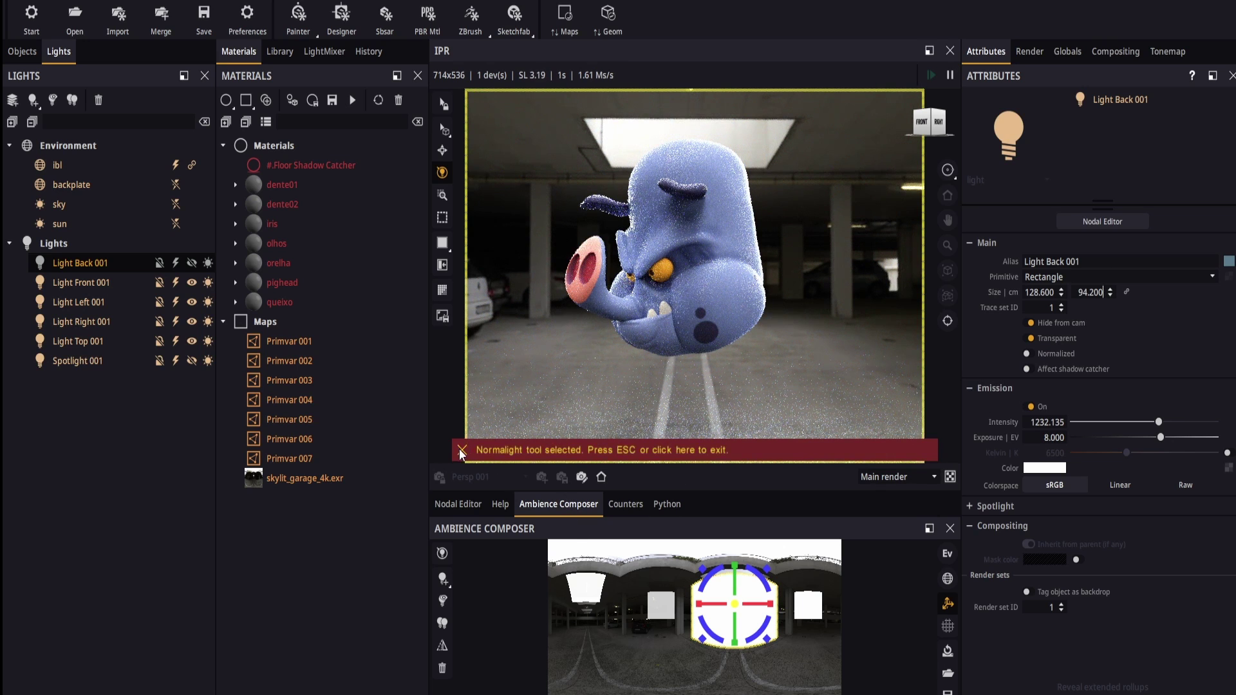
key(Escape)
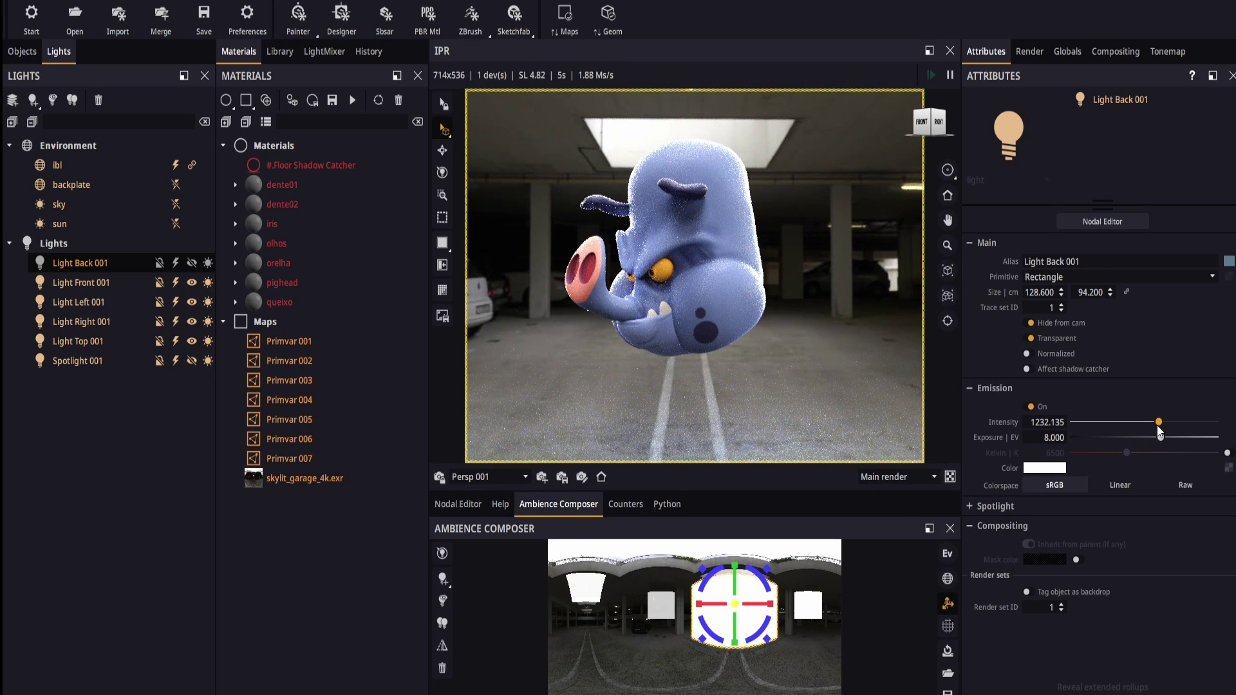
drag(1160, 422, 1148, 421)
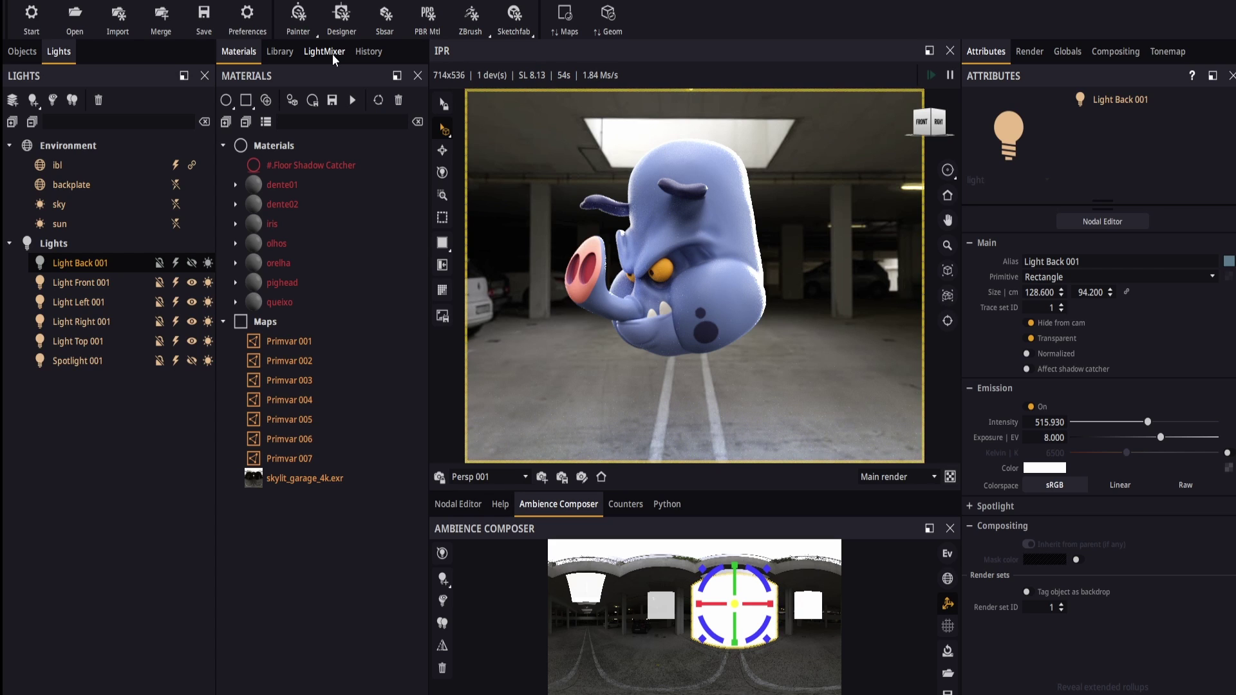
Step: Engage the LightMixer and set ambient power to 0.332 and back light to 0.935
click(332, 54)
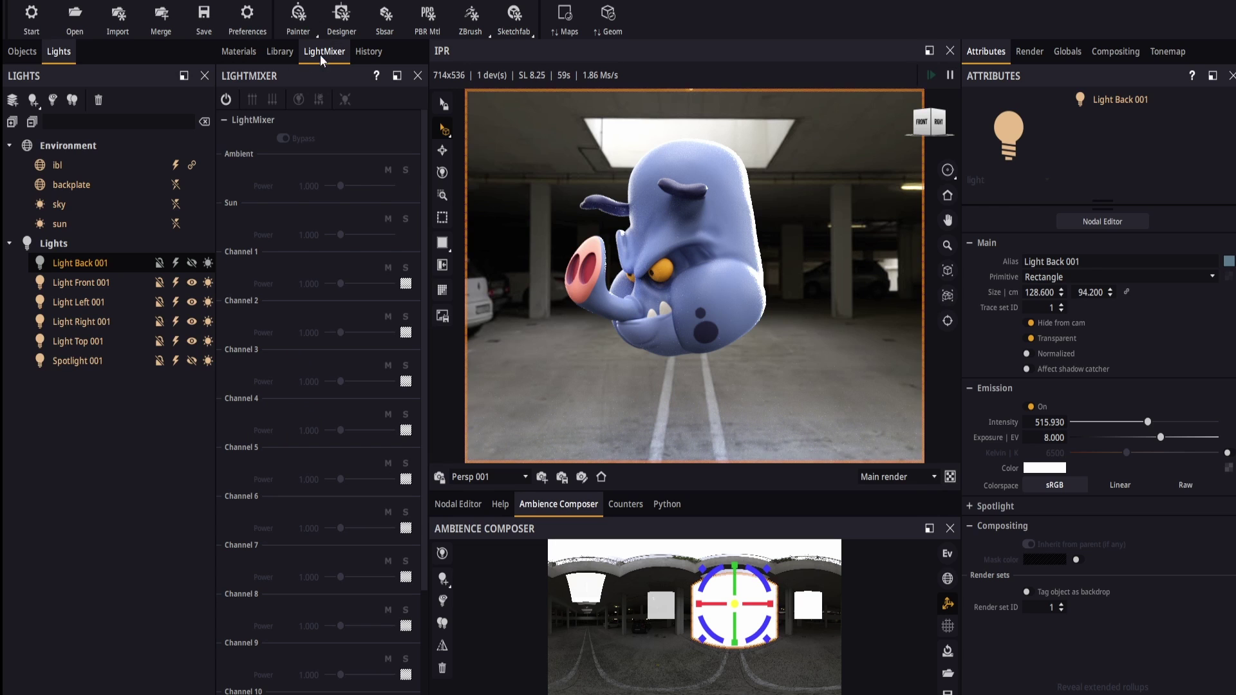
click(226, 100)
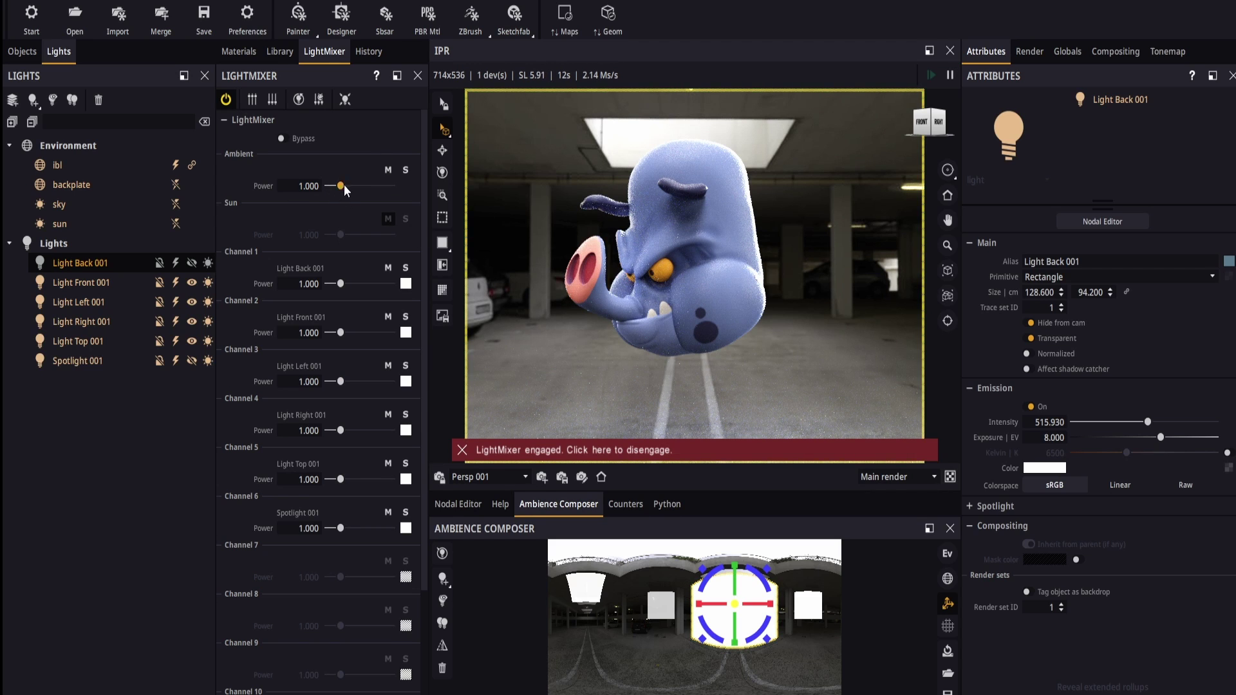
drag(342, 186, 336, 186)
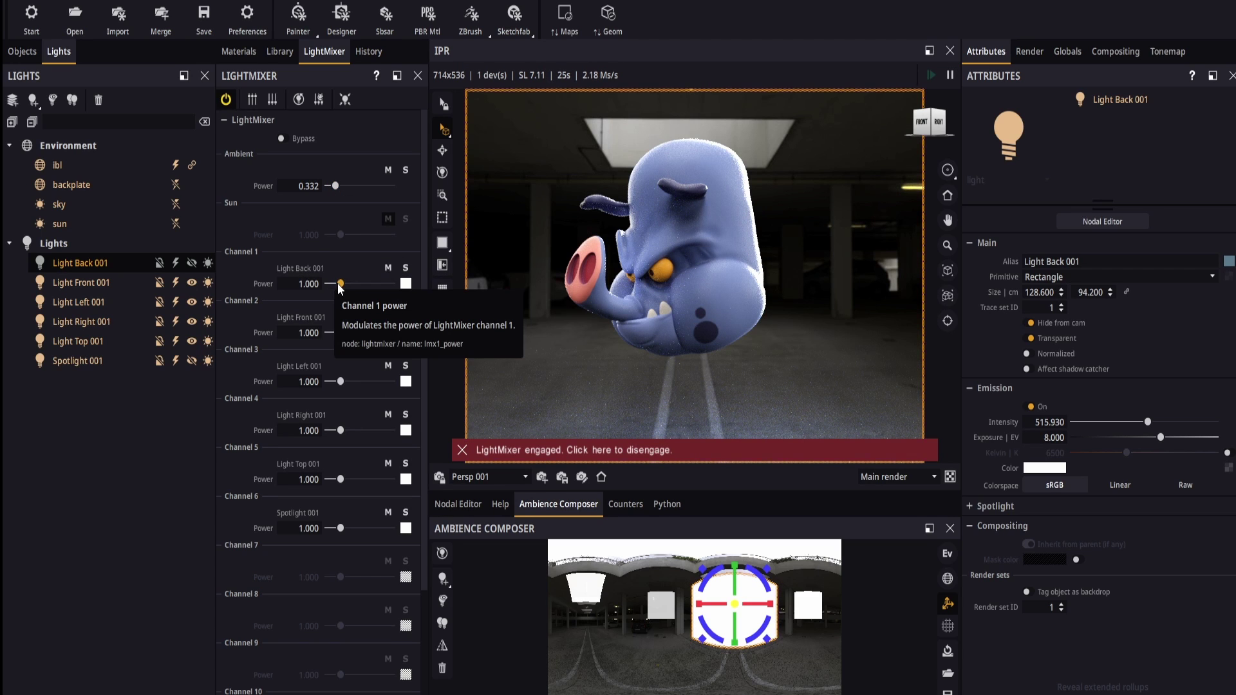
mouse_move(342, 284)
mouse_down()
mouse_move(367, 283)
mouse_move(345, 284)
mouse_up()
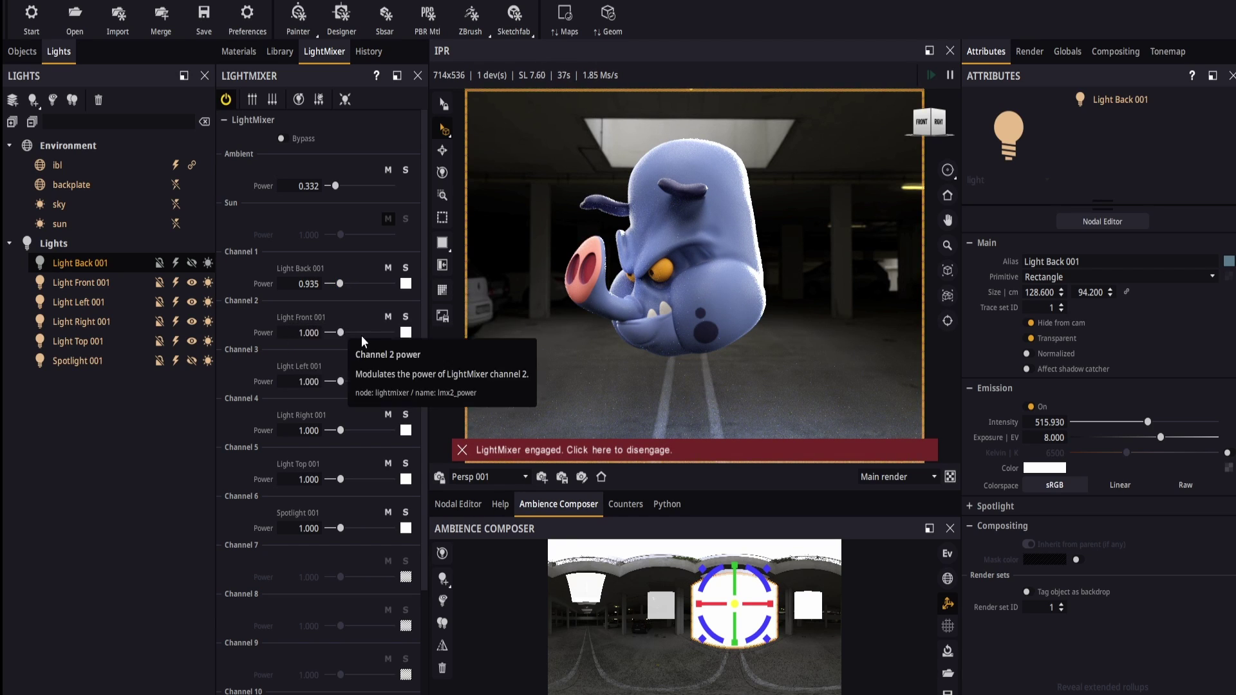
Step: Set mixer power: front 1.385, left 2.588, right 3.723, top 1.068, spotlight 0
drag(341, 333, 343, 336)
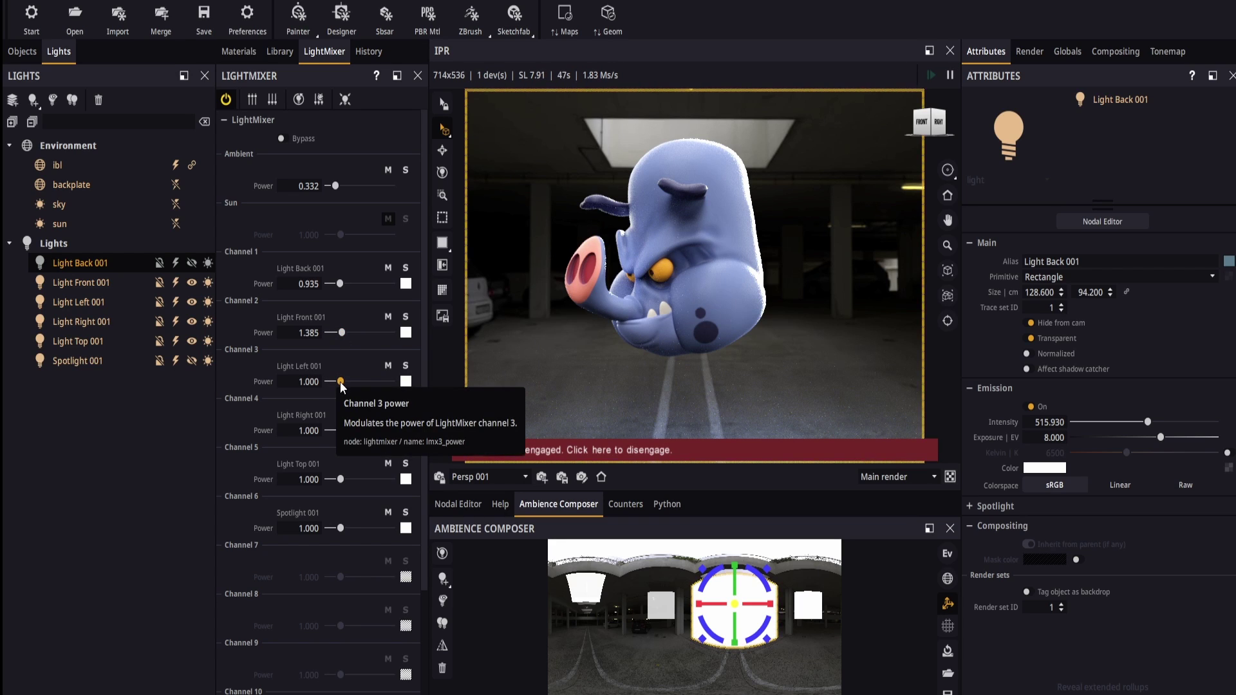
drag(341, 382, 345, 382)
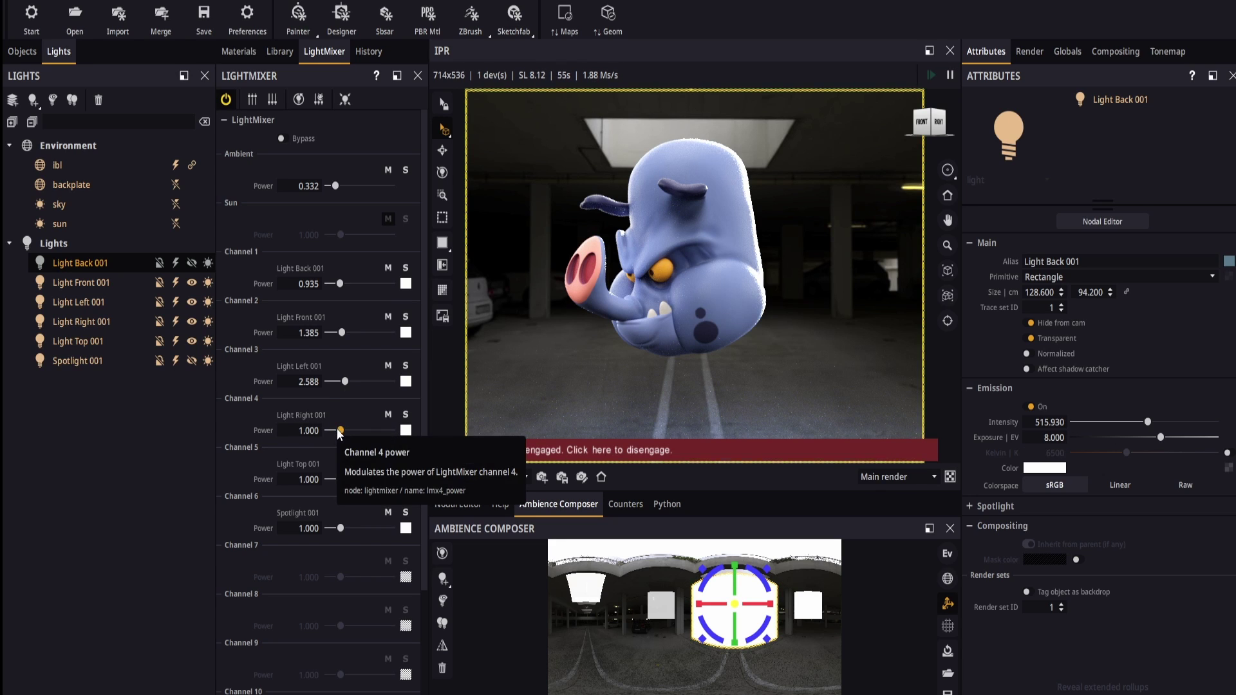
drag(339, 430, 342, 432)
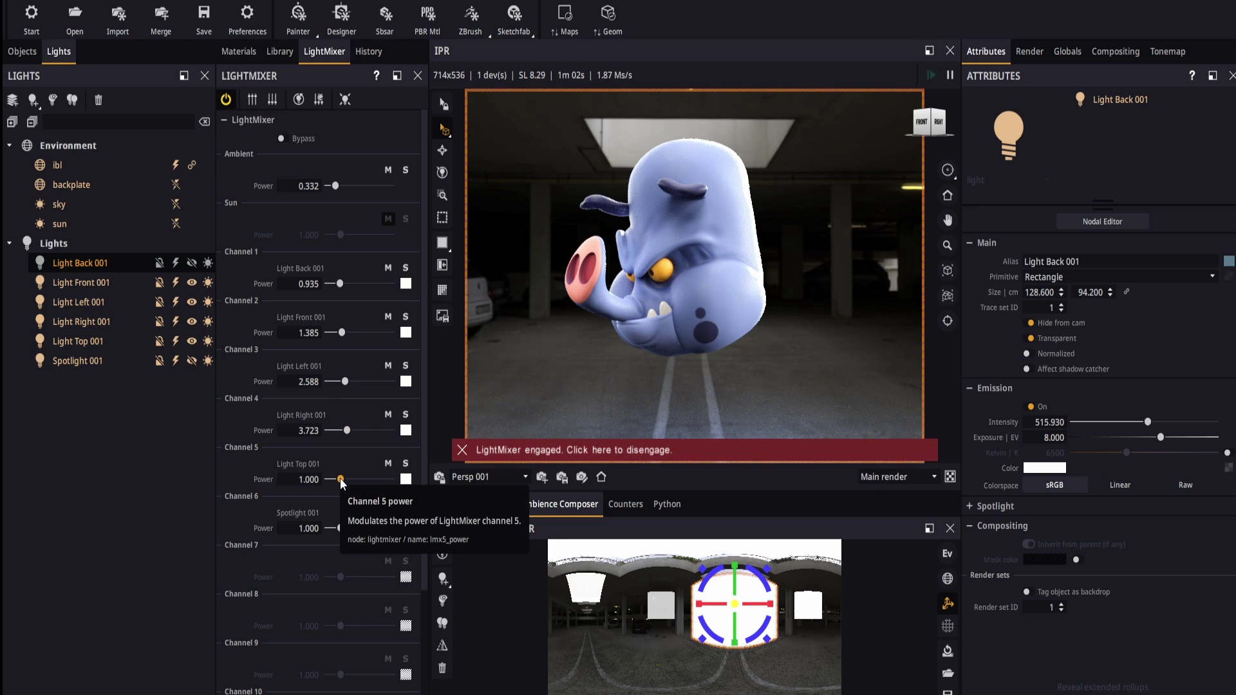
drag(341, 481, 341, 481)
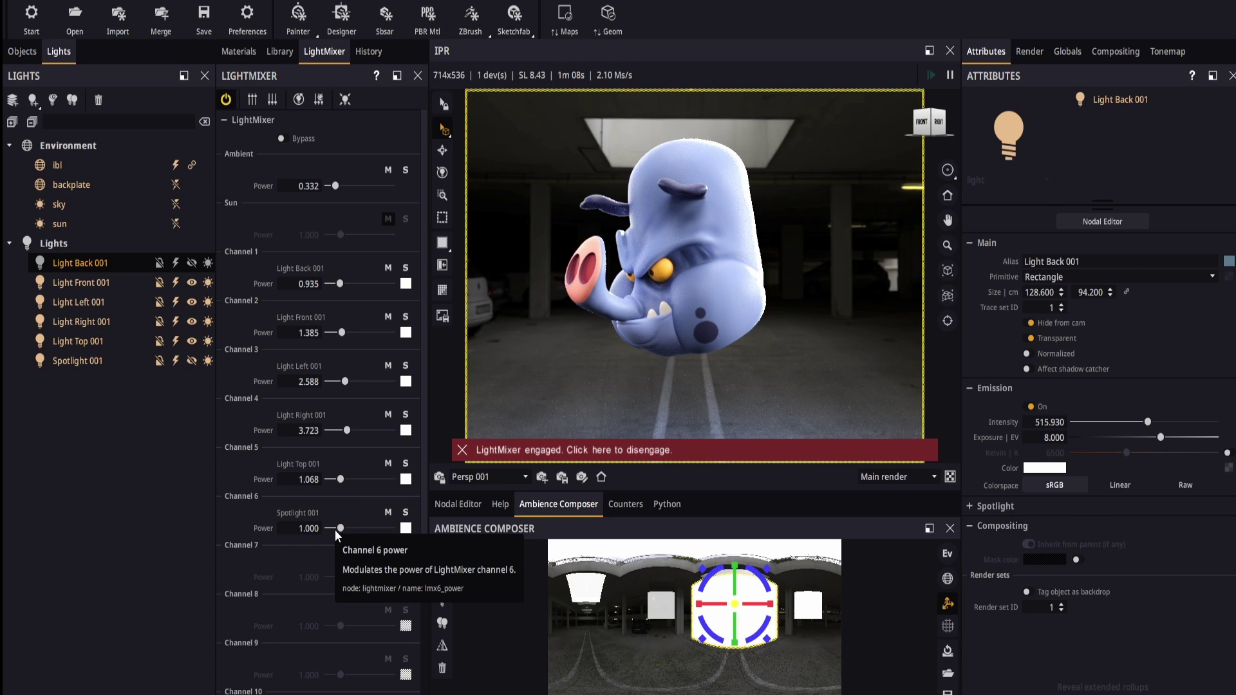
drag(336, 529, 323, 527)
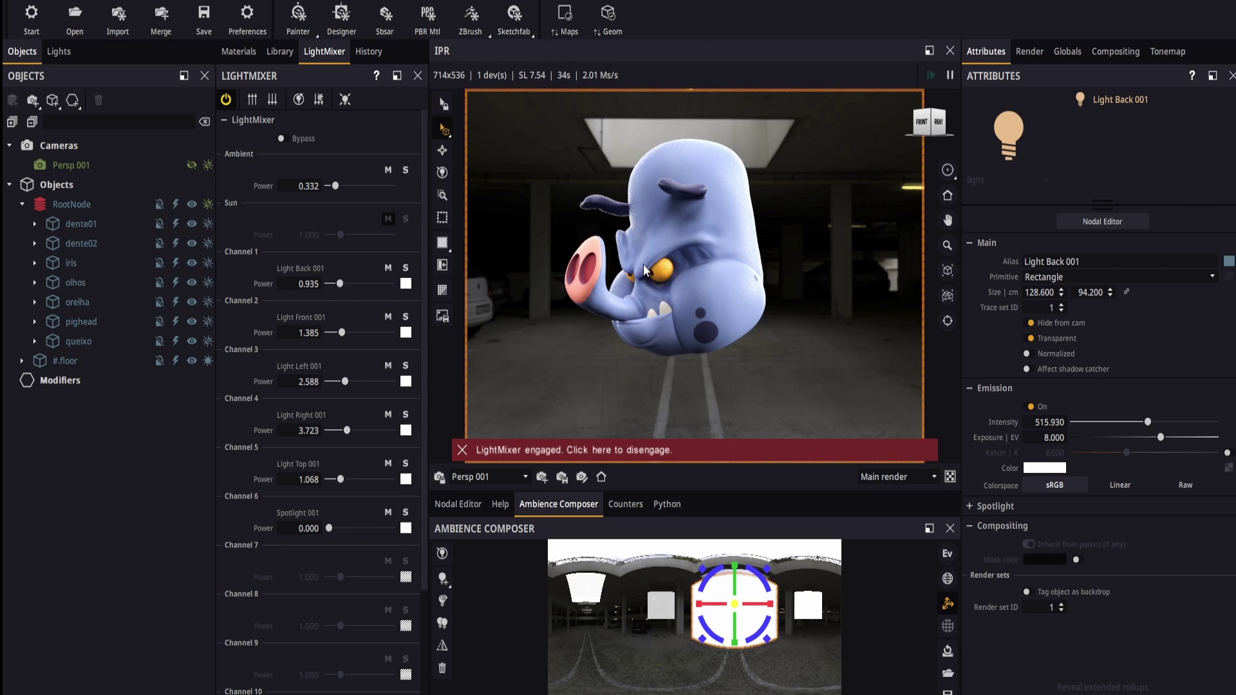
Step: Mute the ambient channel for a black background and hide #.floor from camera
click(388, 170)
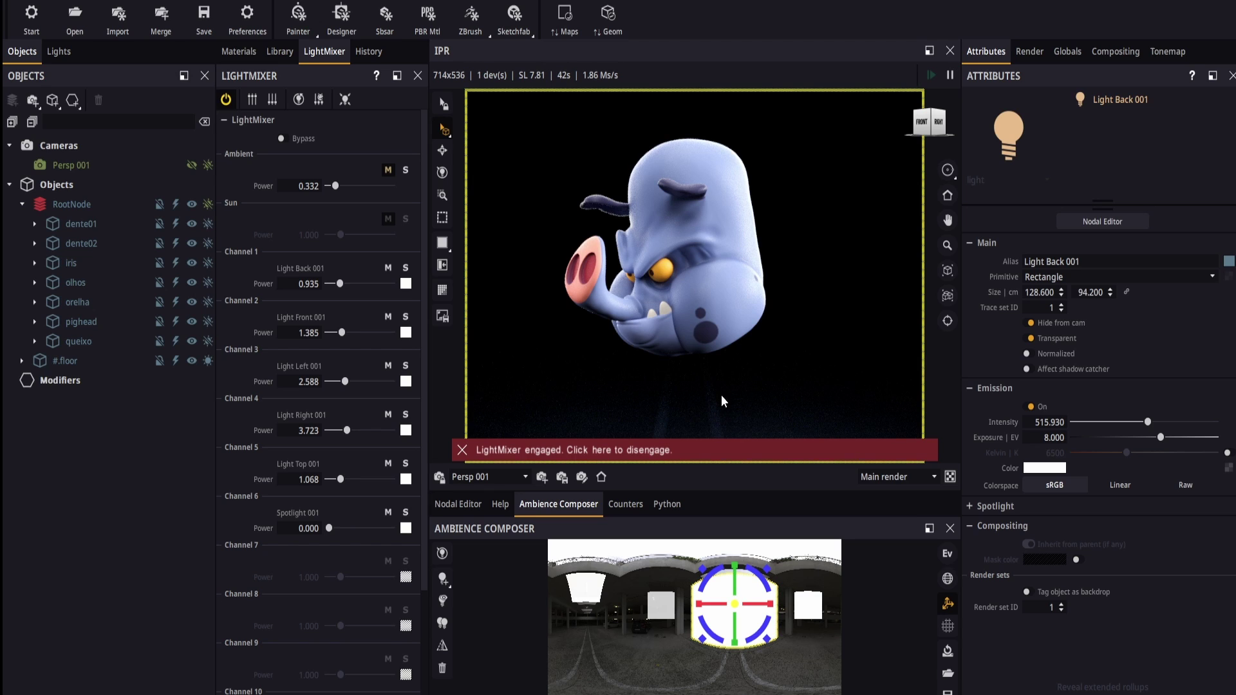
click(69, 361)
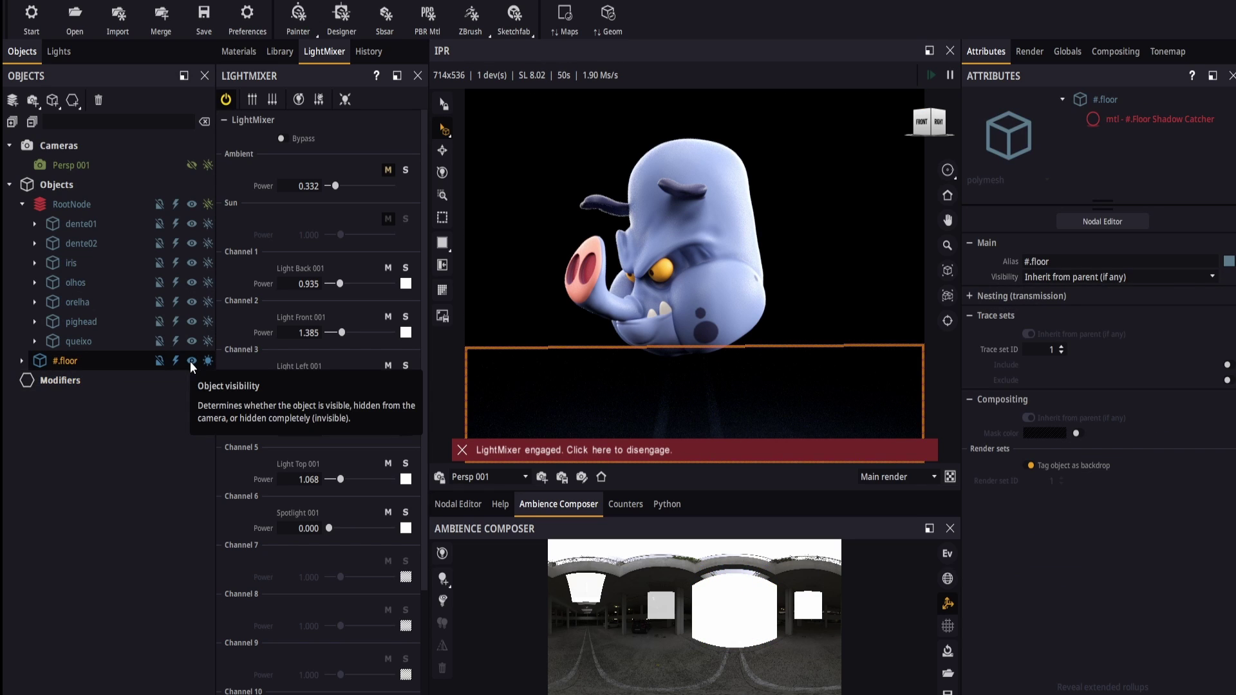
click(191, 361)
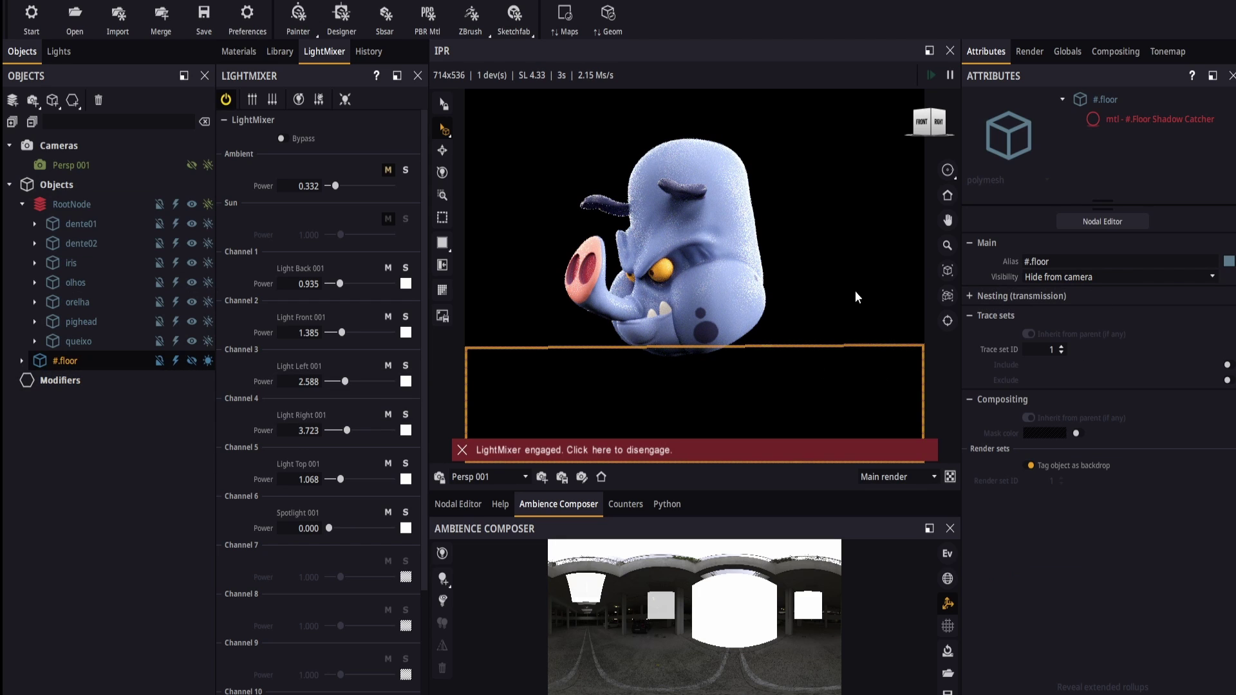
click(879, 304)
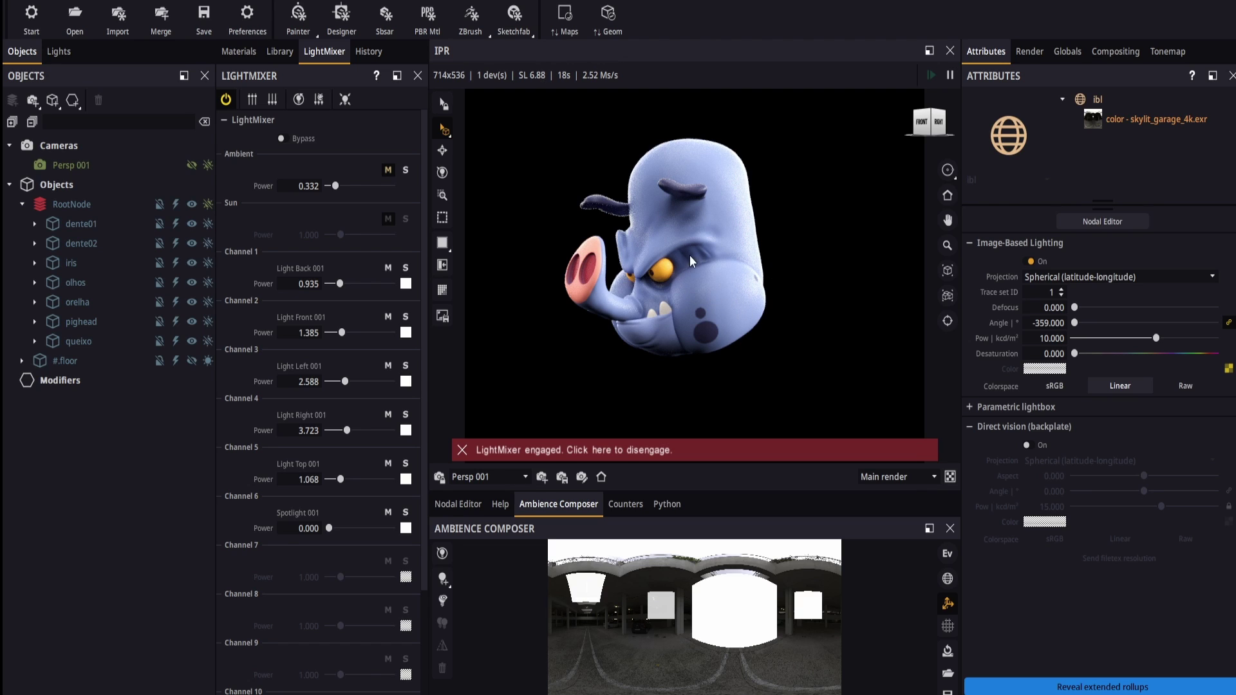
Step: Set the pighead material's specular weight to 0.364 and specular roughness to 0.396
click(42, 163)
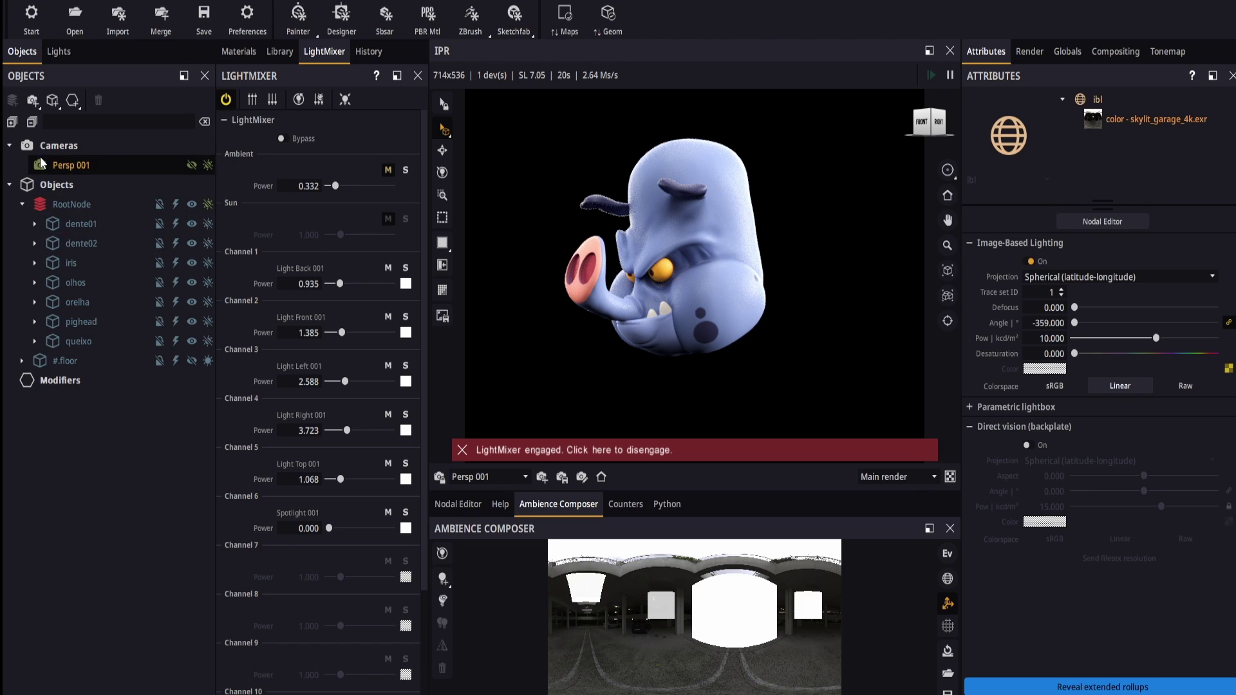
click(644, 232)
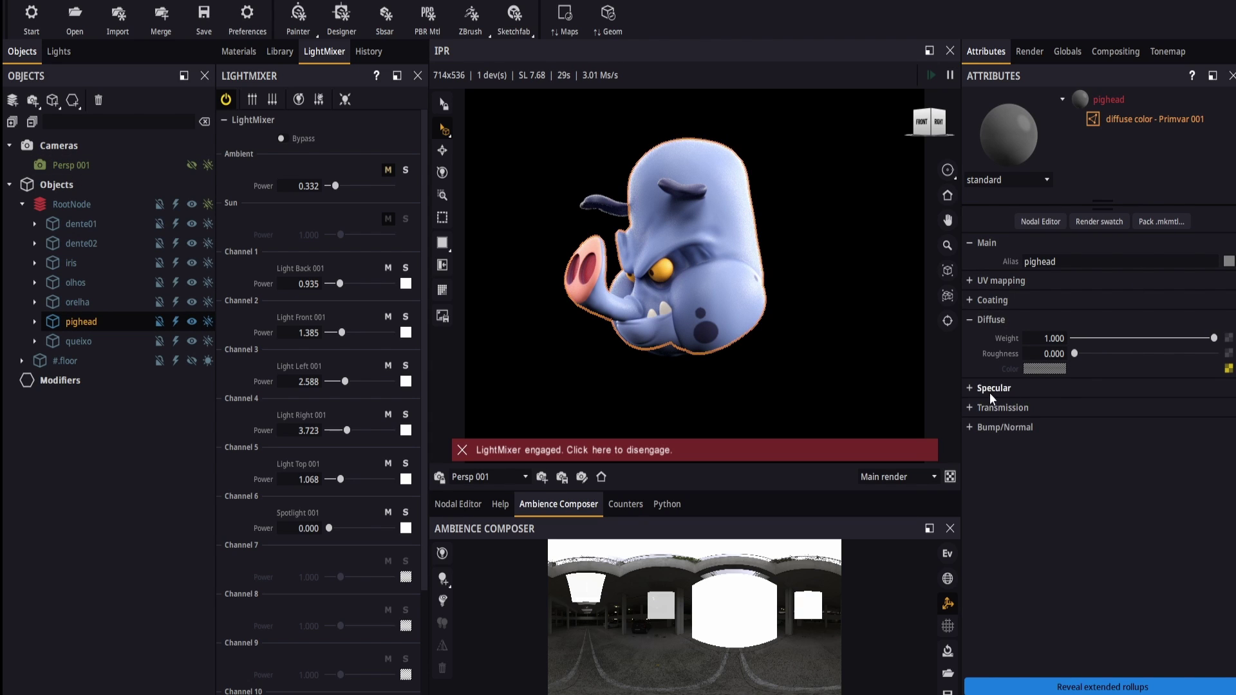
click(970, 390)
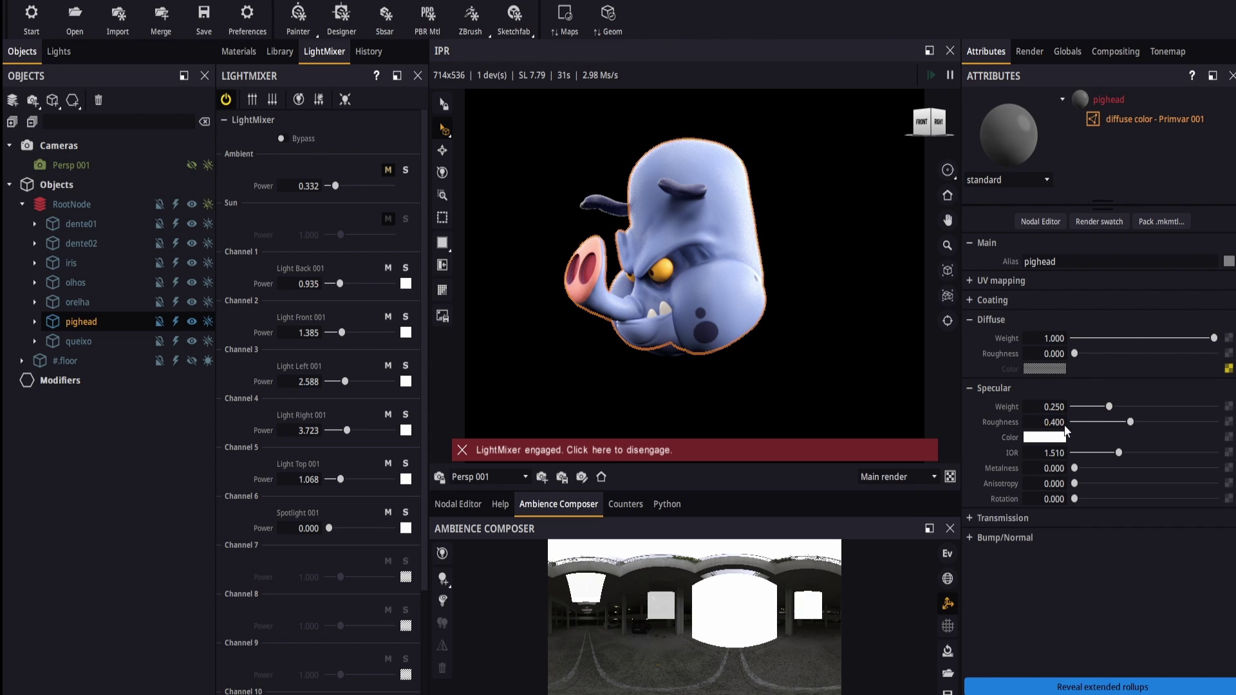
click(1129, 422)
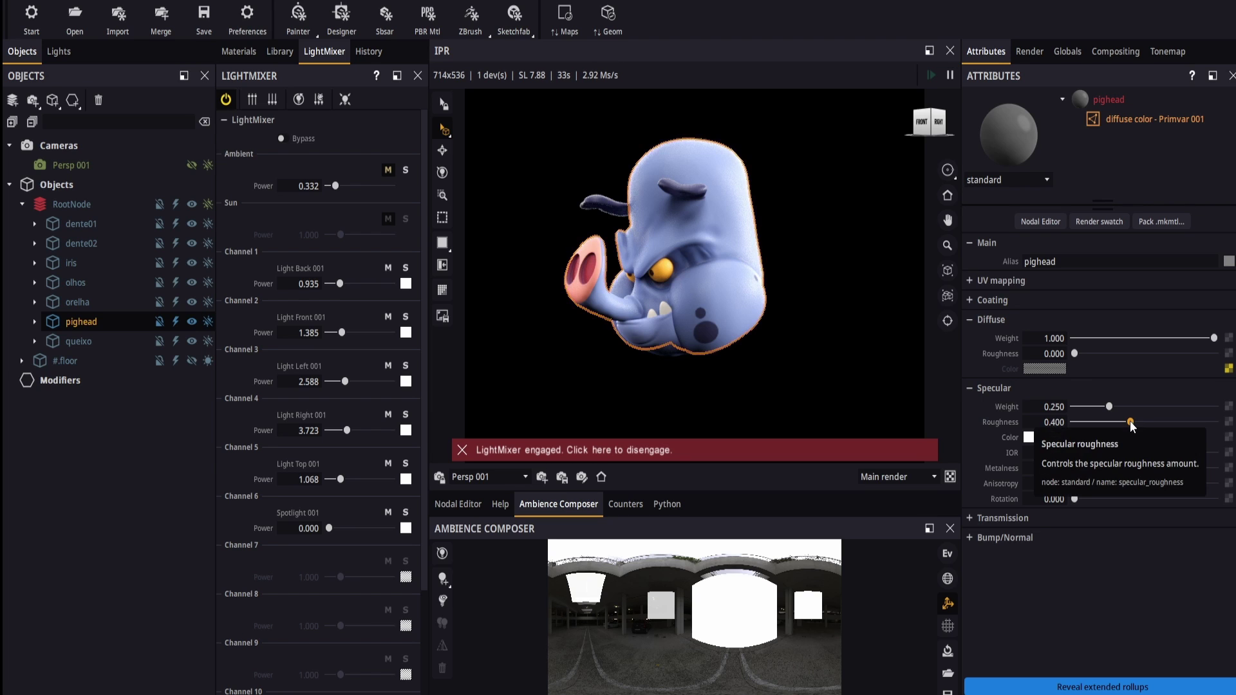
drag(1129, 422, 1104, 422)
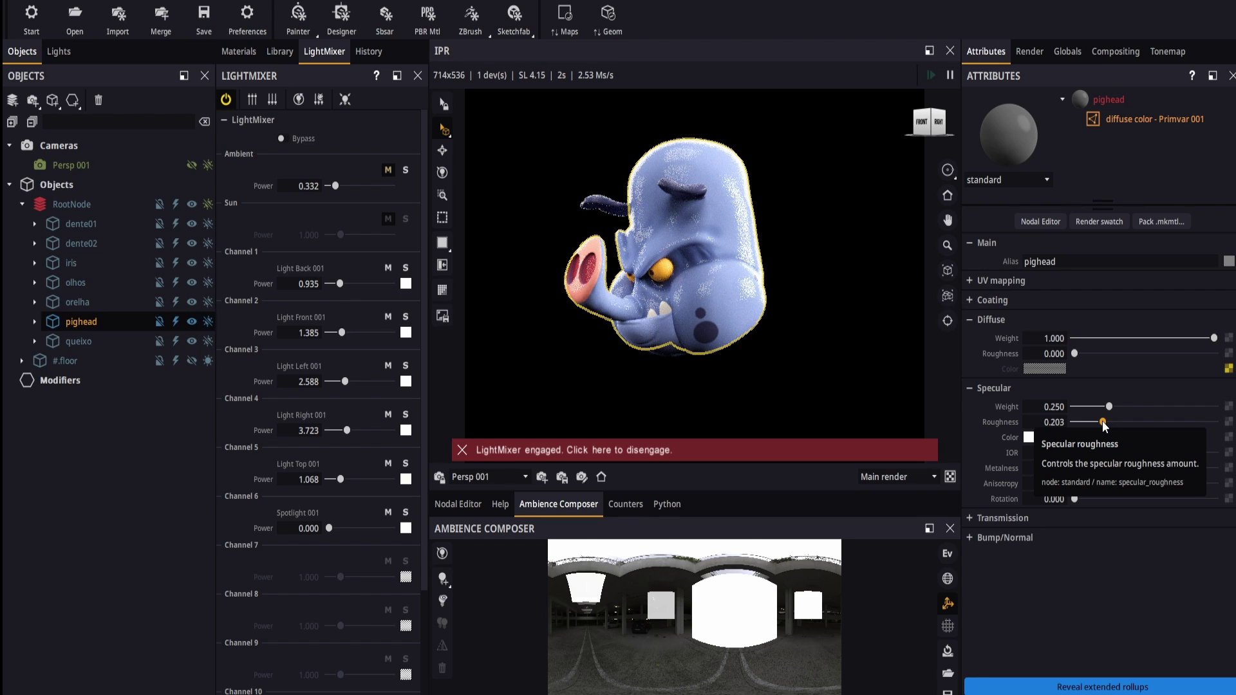
drag(1103, 423, 1120, 423)
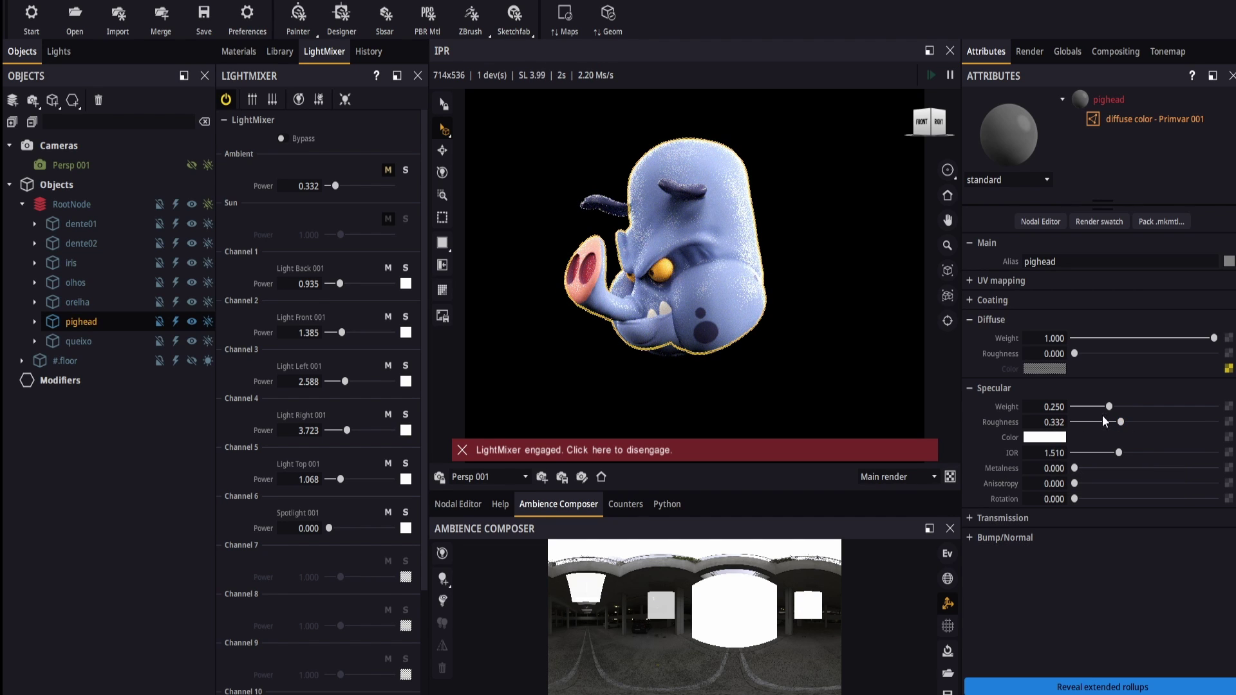
drag(1110, 407, 1125, 411)
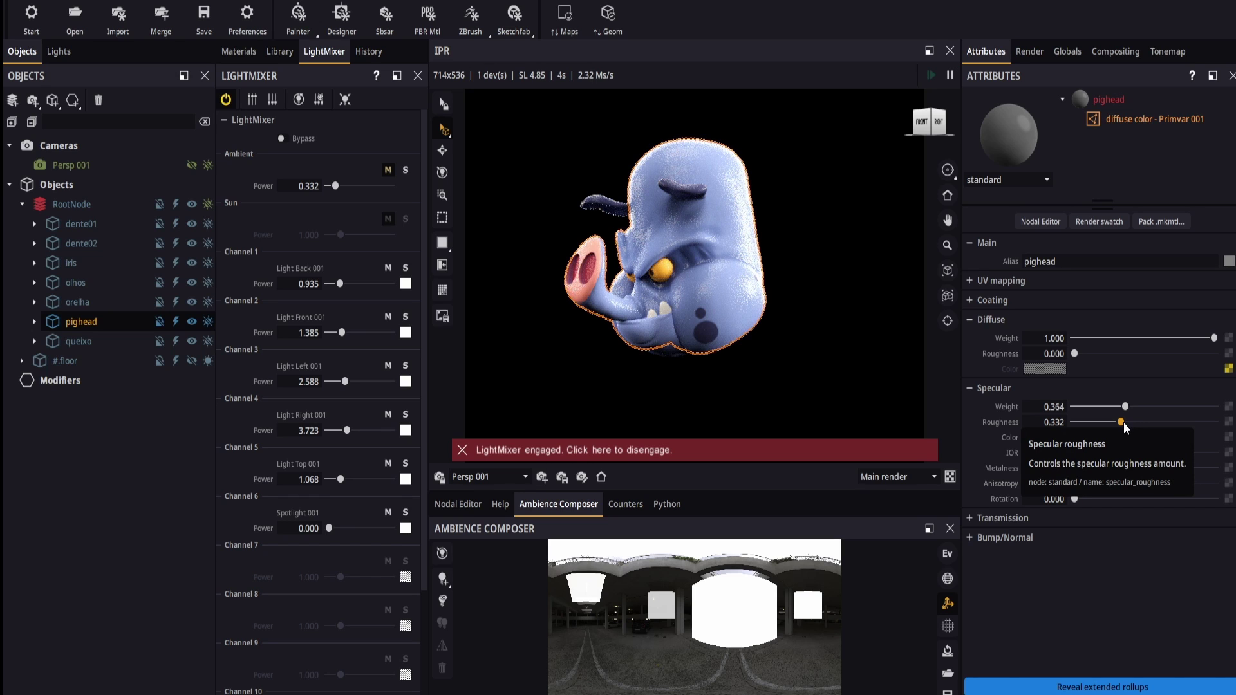
drag(1123, 423, 1127, 422)
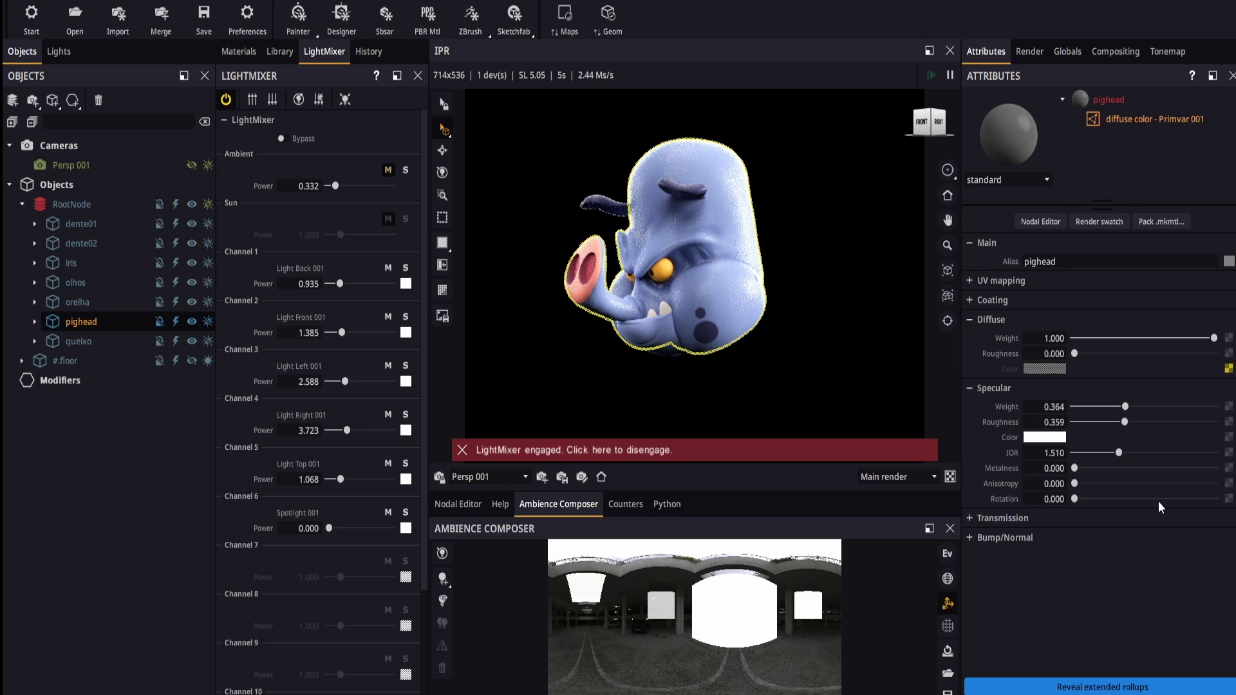
drag(1124, 422, 1129, 421)
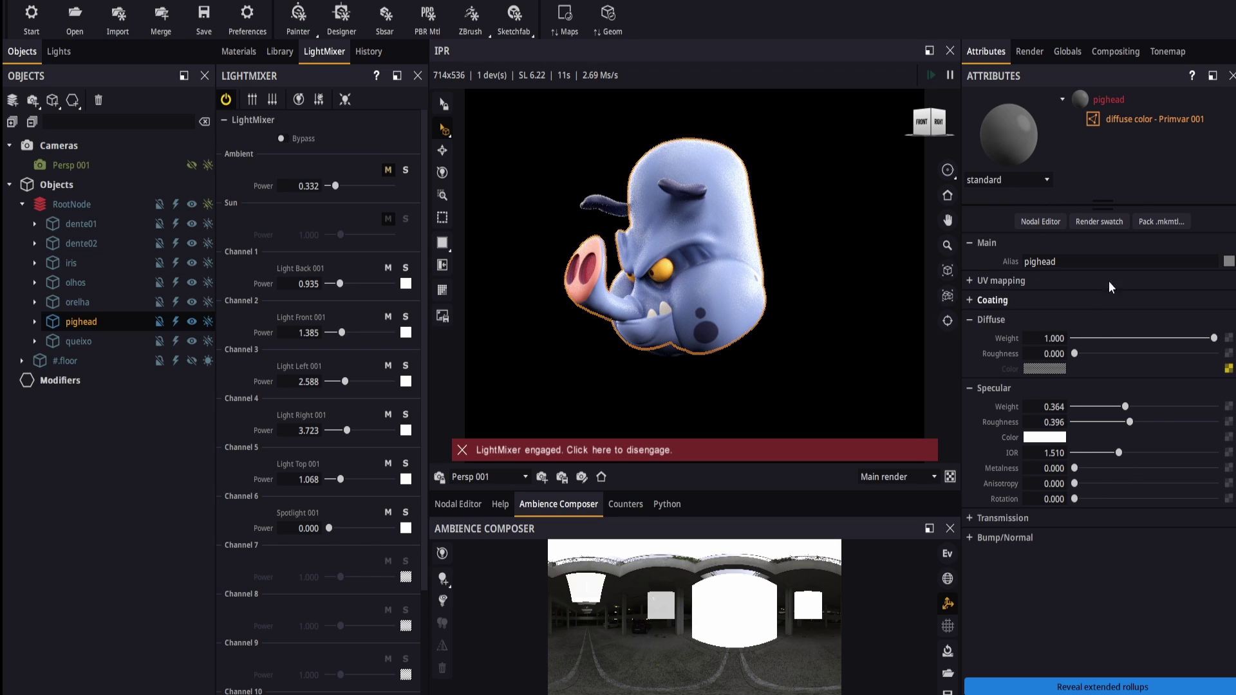
Step: Give the olhos material specular roughness 0.111 and metalness 0.235
click(650, 333)
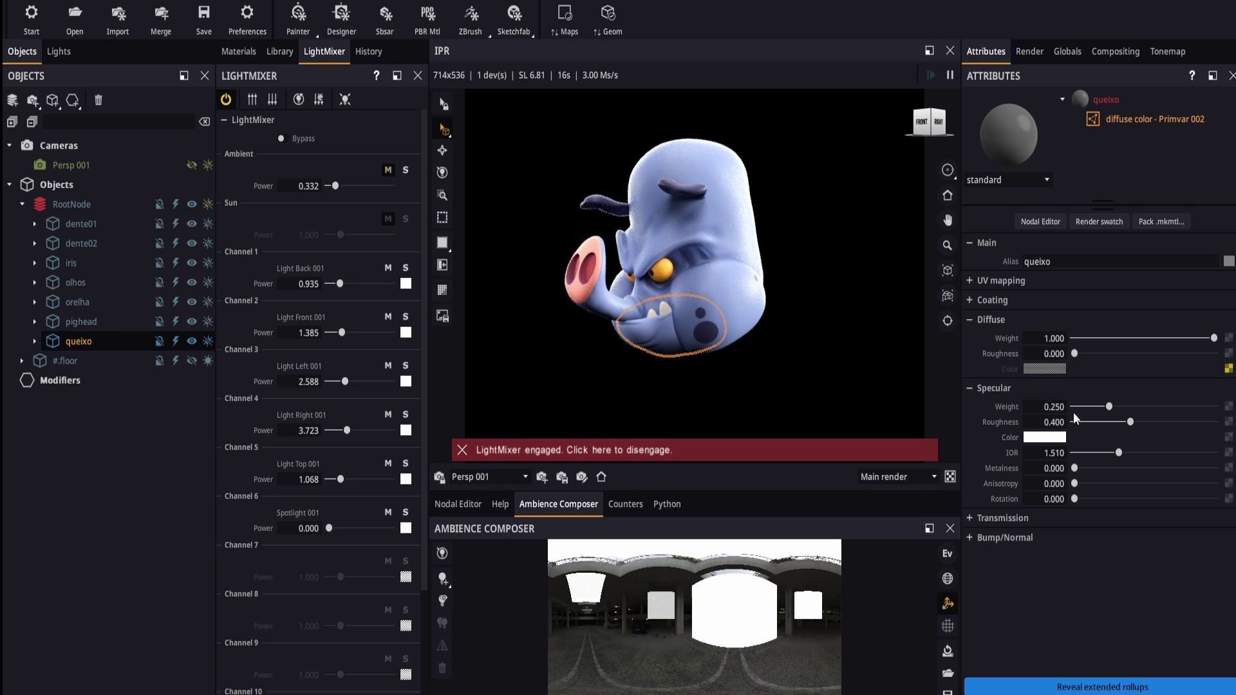
double_click(1059, 423)
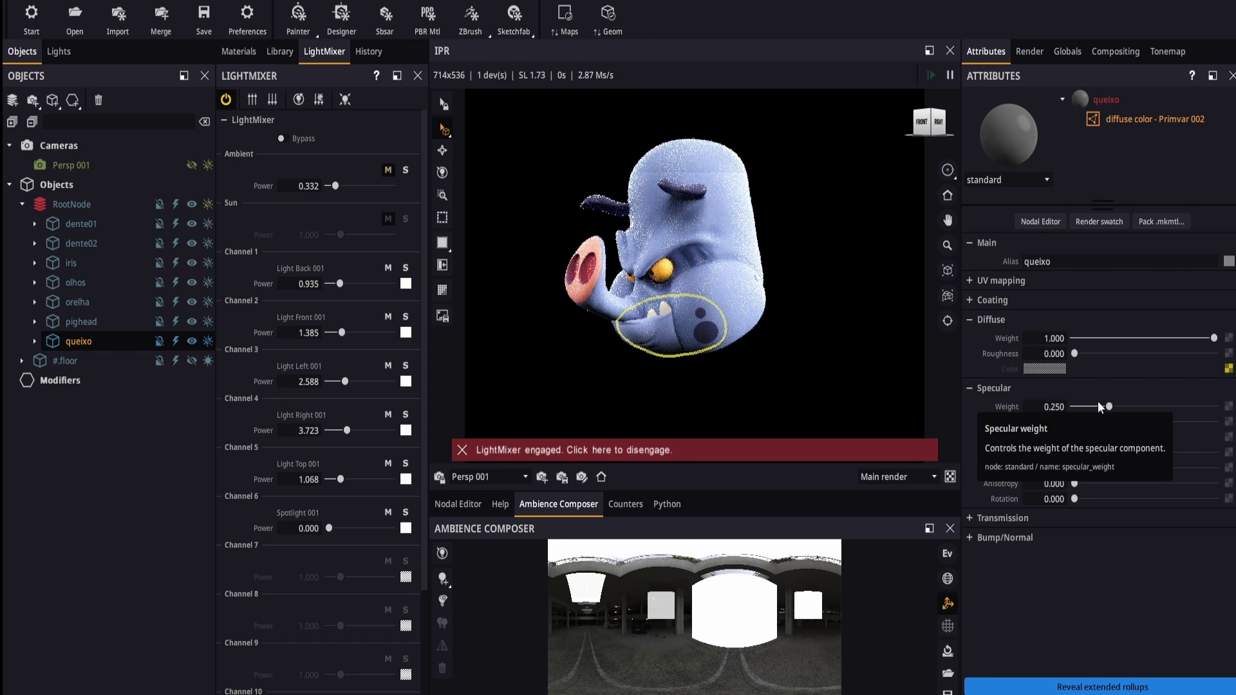
click(658, 268)
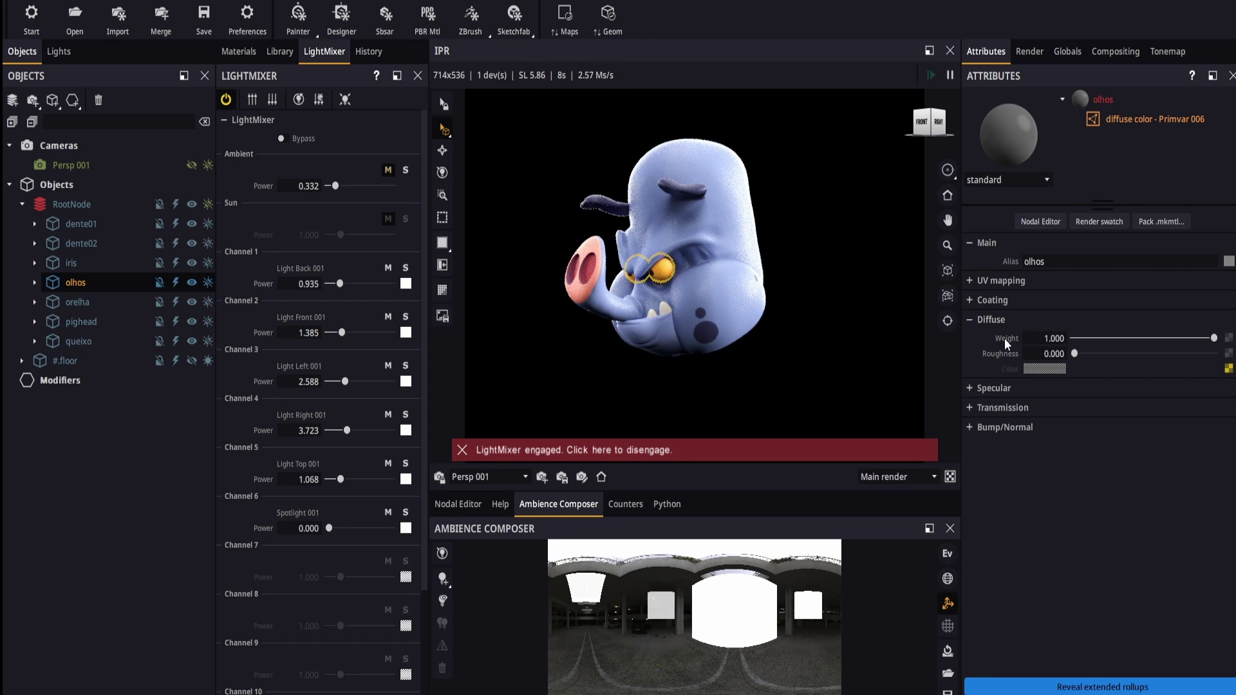
click(974, 388)
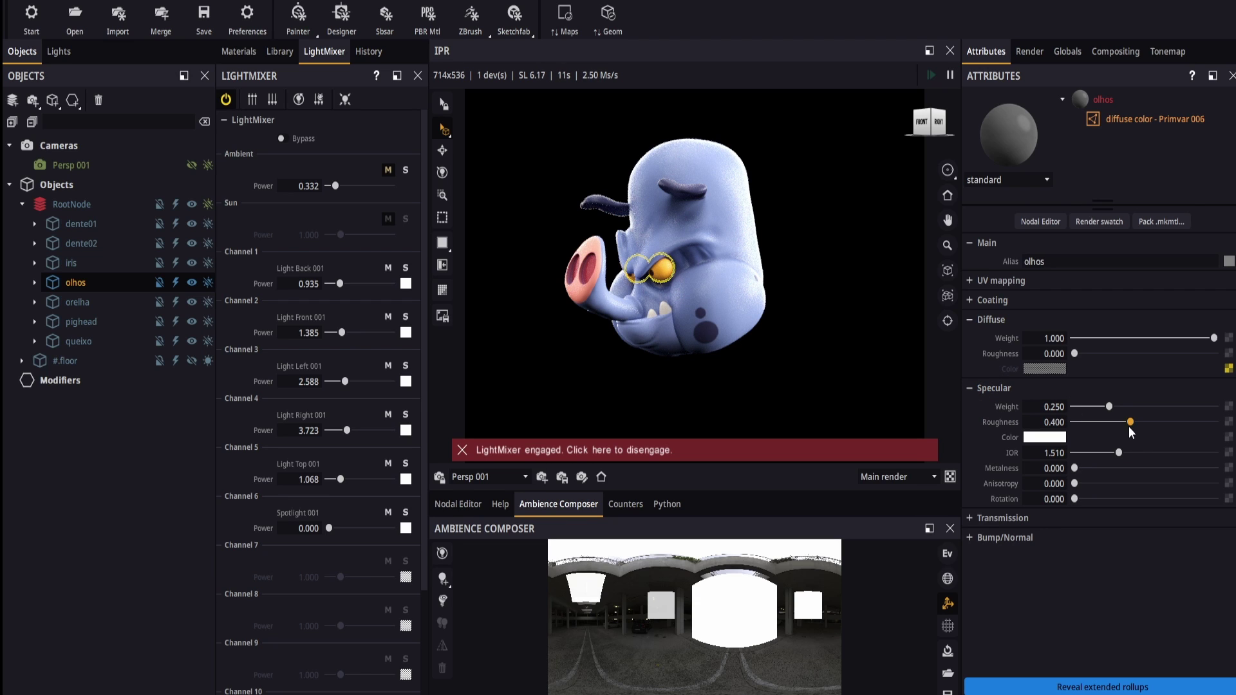
drag(1129, 423, 1088, 420)
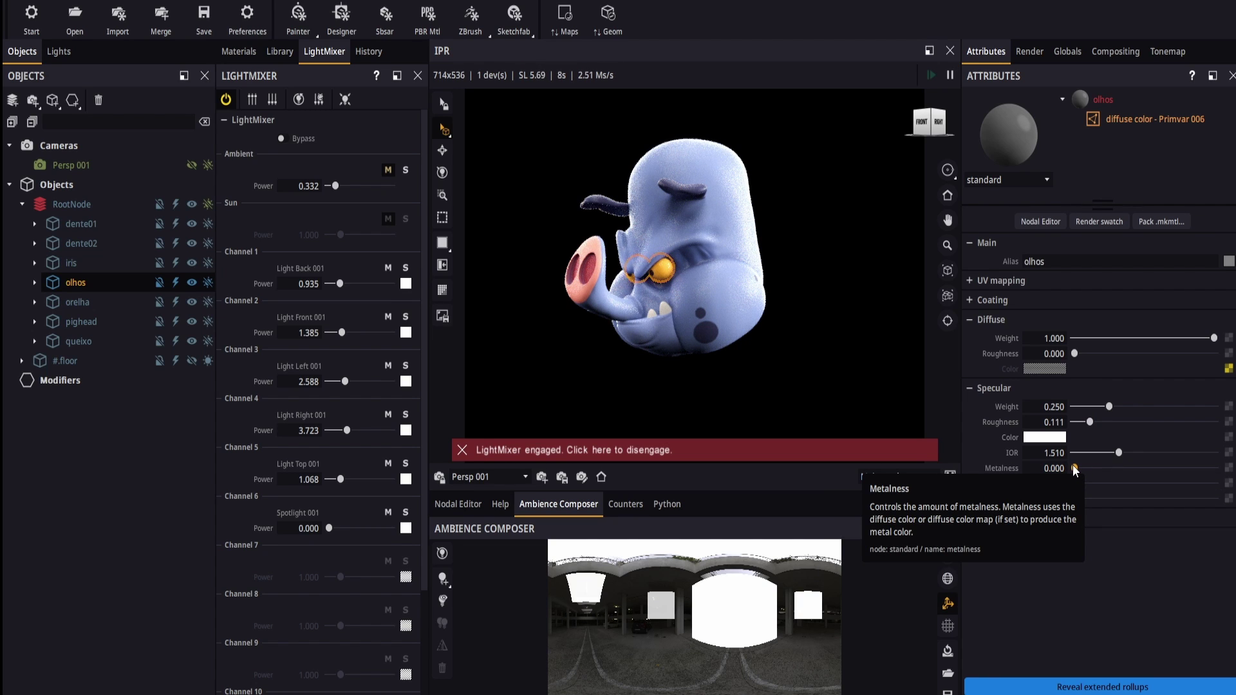
drag(1074, 470, 1106, 468)
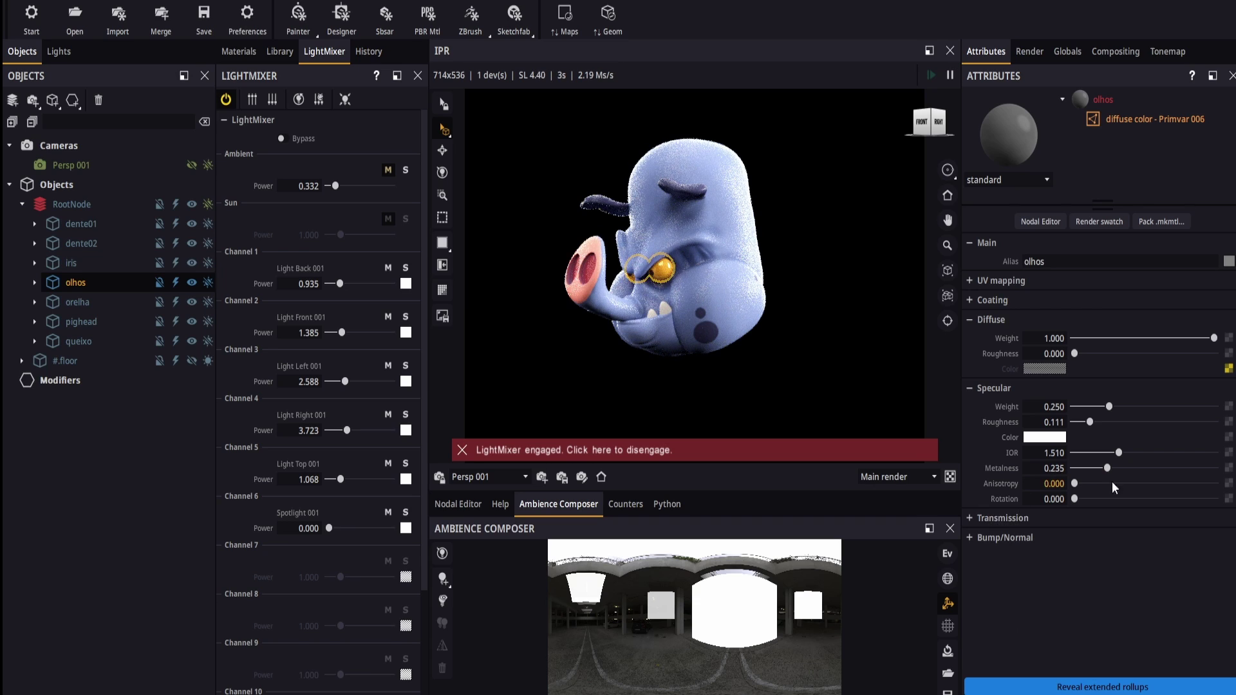
Step: Give the iris material specular roughness 0.120 and metalness 0.309
click(652, 271)
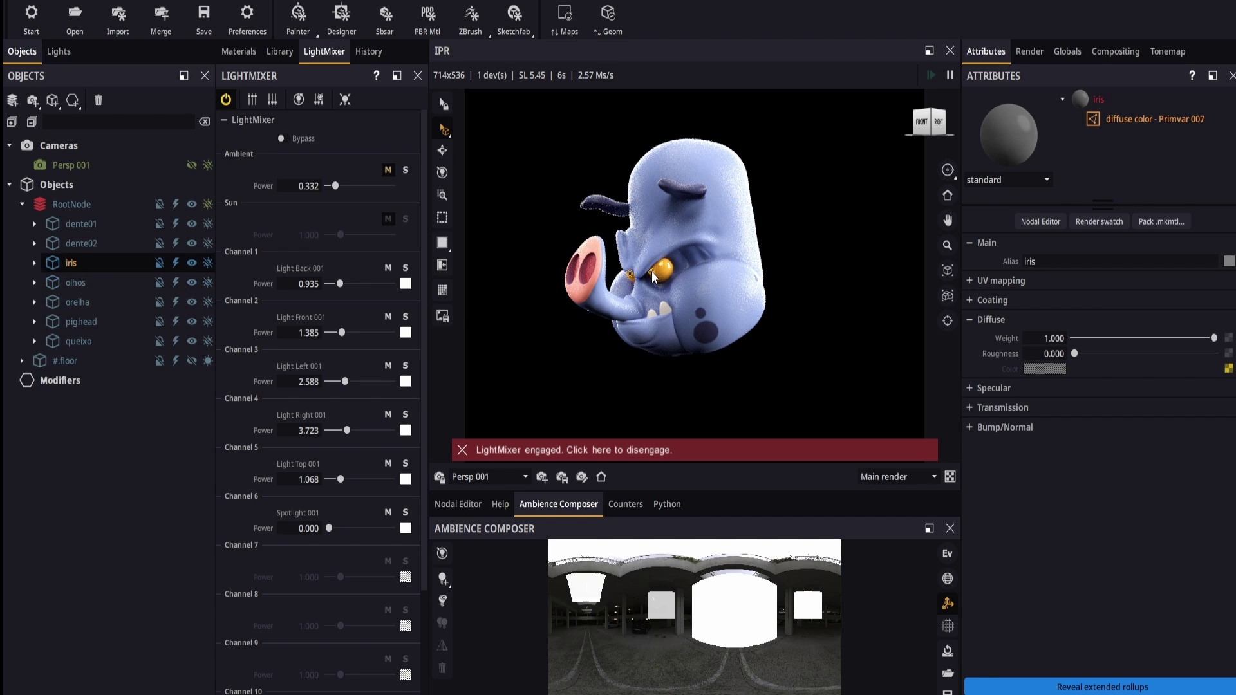
click(995, 388)
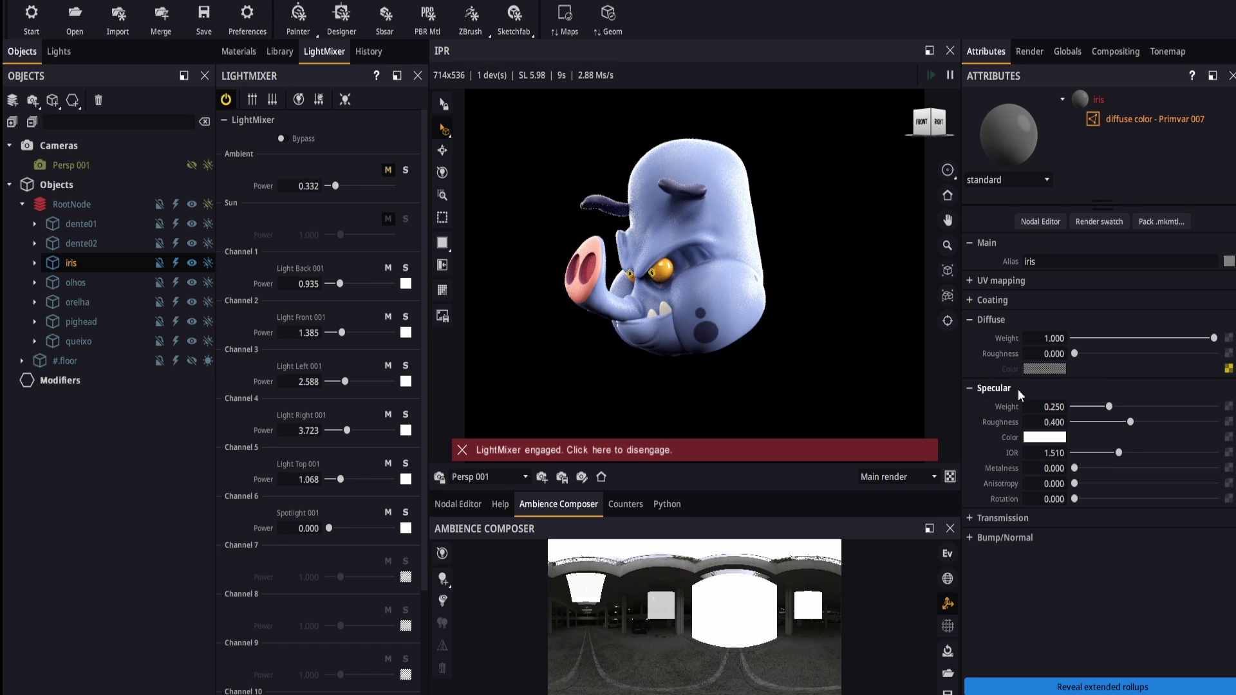
drag(1130, 422, 1090, 422)
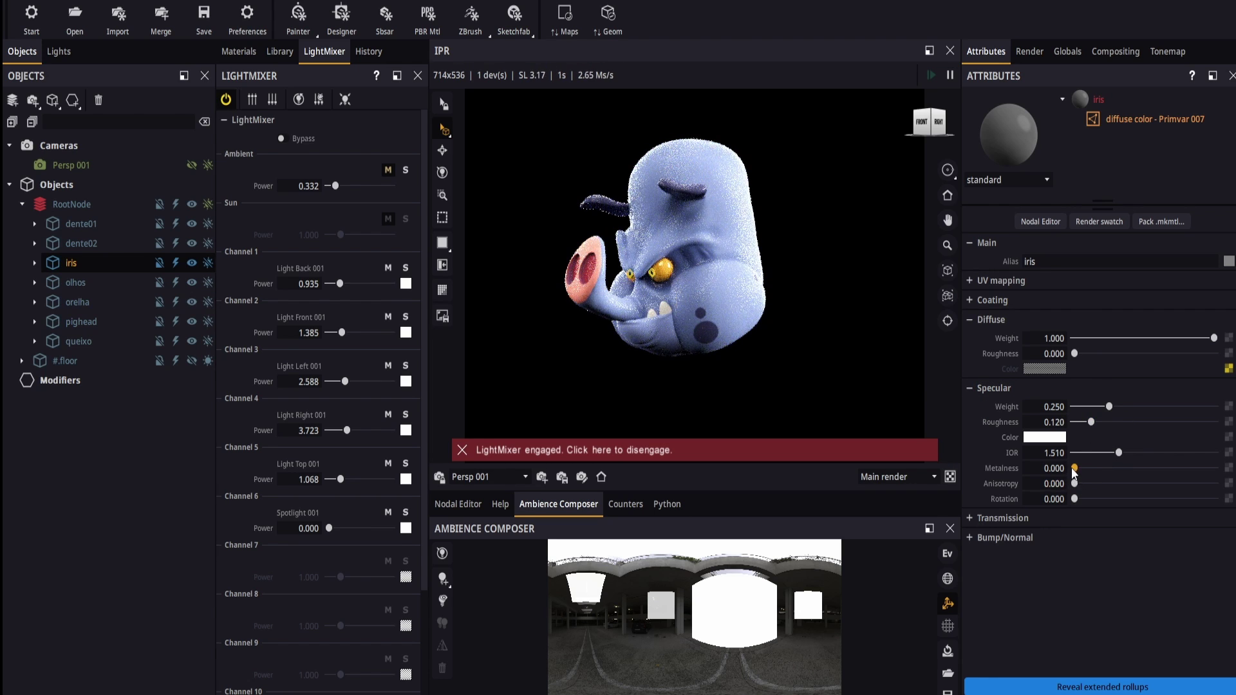
drag(1074, 468, 1118, 468)
Step: Give the dente01 tooth specular roughness 0.161 and metalness 0.088
click(667, 307)
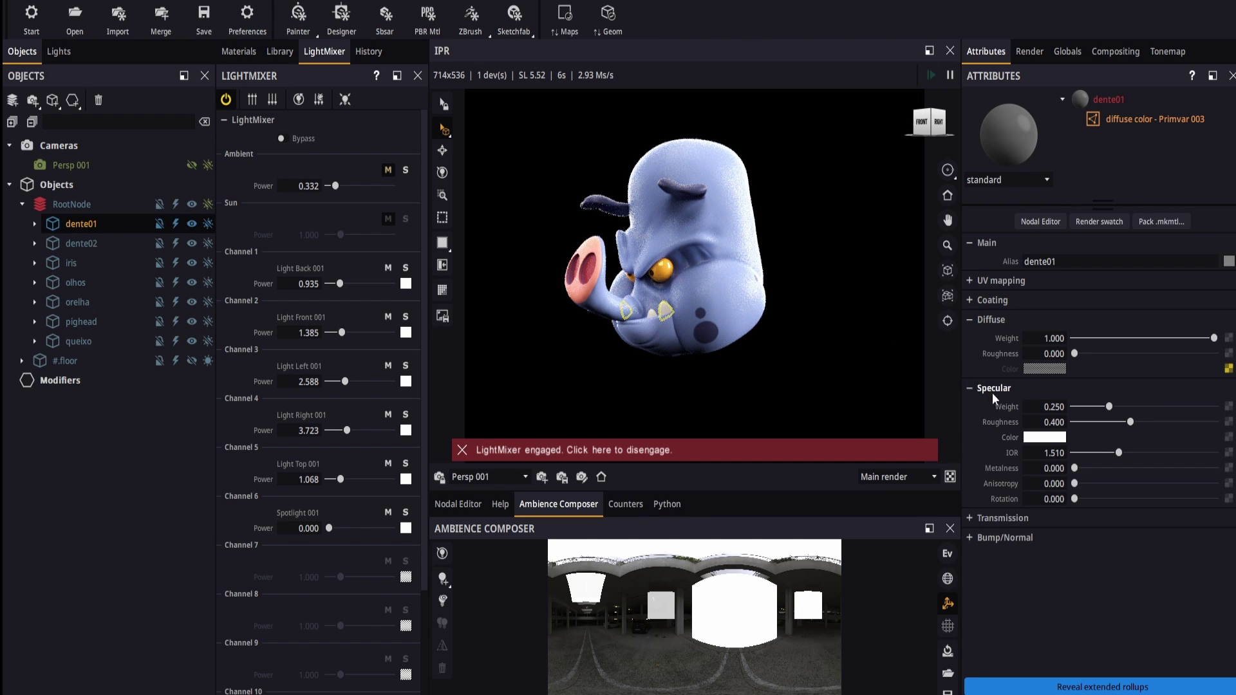
drag(1099, 422, 1097, 423)
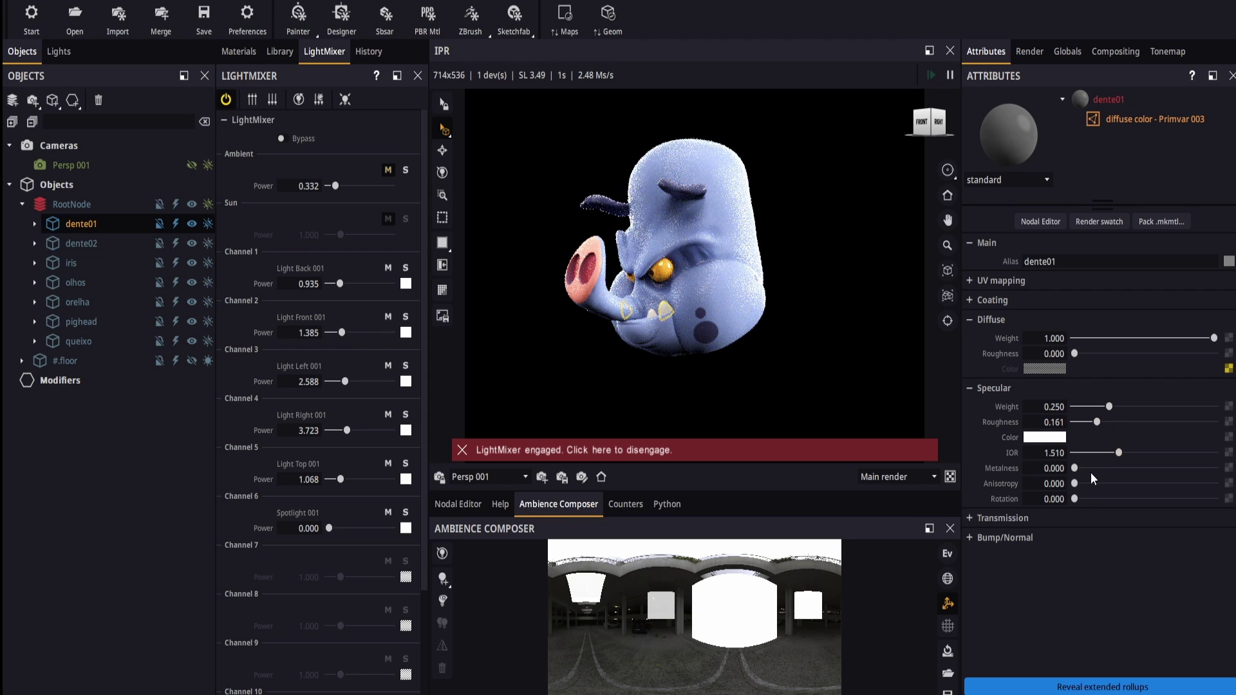
drag(1075, 469, 1088, 468)
Step: Give the dente02 tooth specular roughness 0.184 and metalness 0.267, then deselect it
click(702, 335)
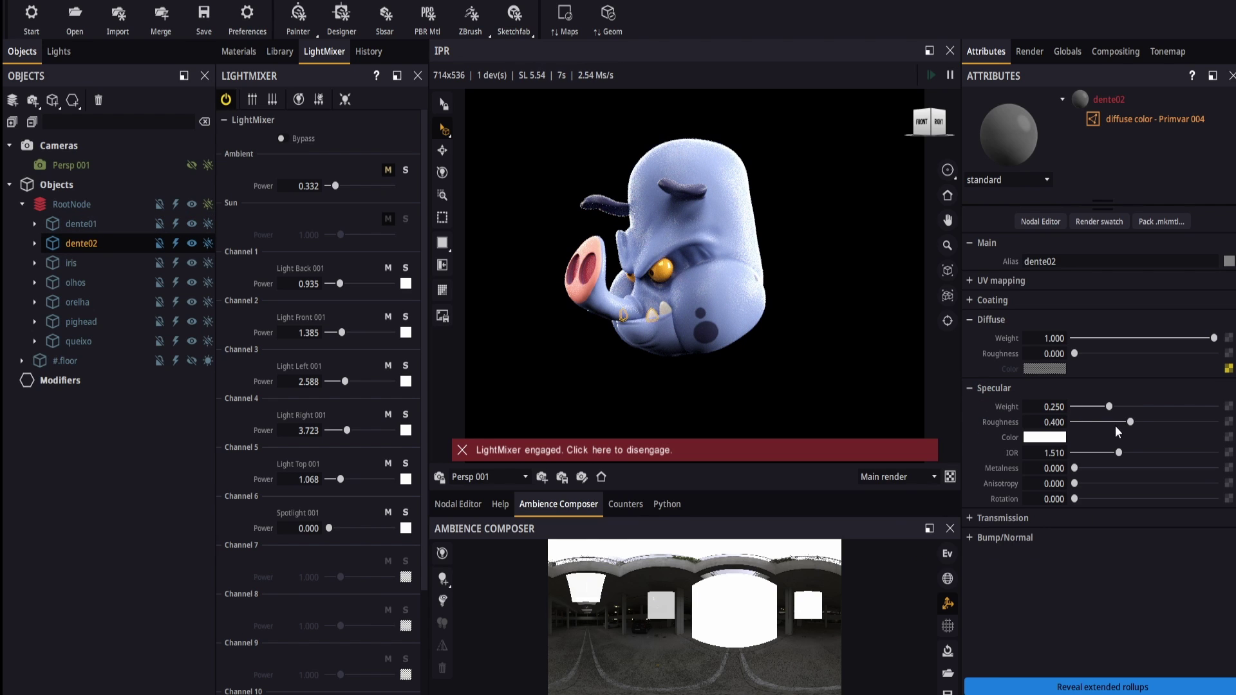
drag(1094, 422, 1100, 422)
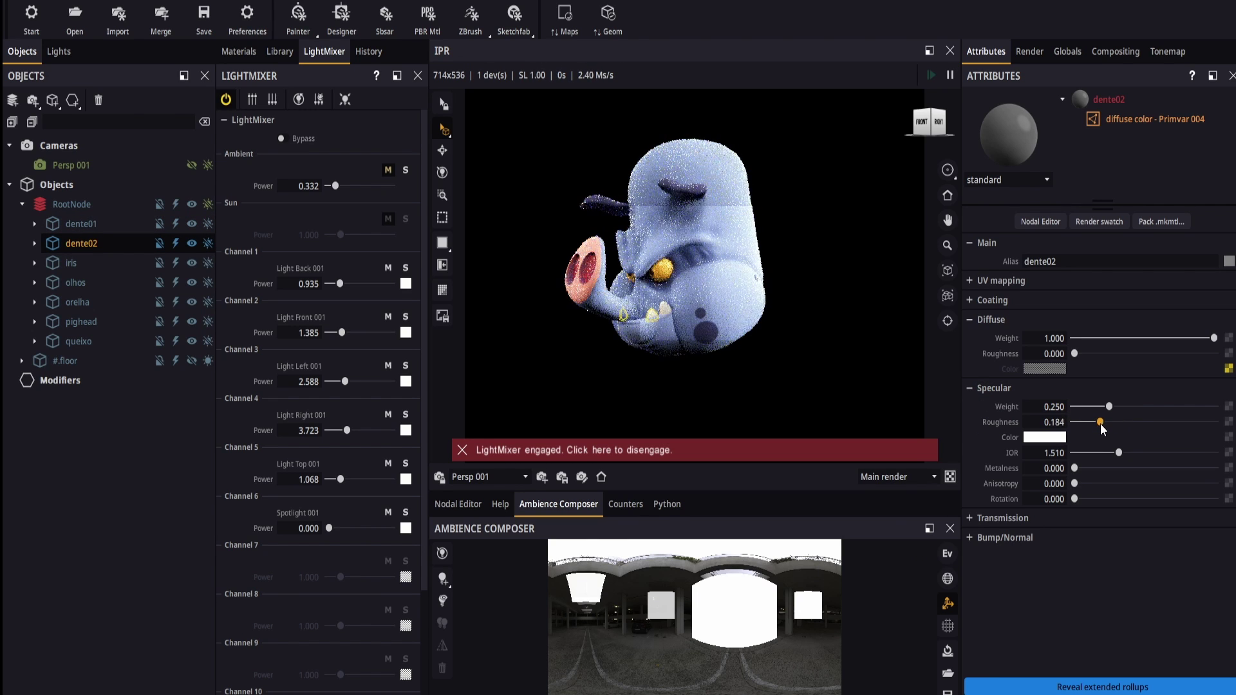
drag(1078, 466, 1113, 468)
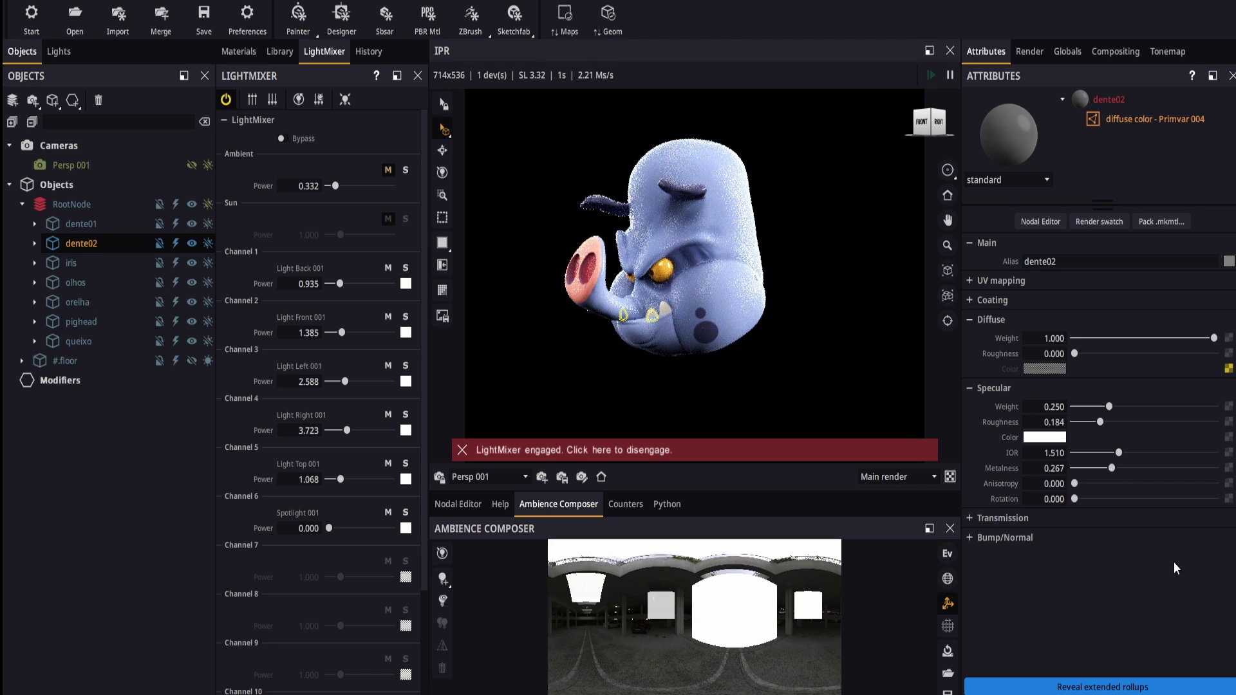
click(818, 315)
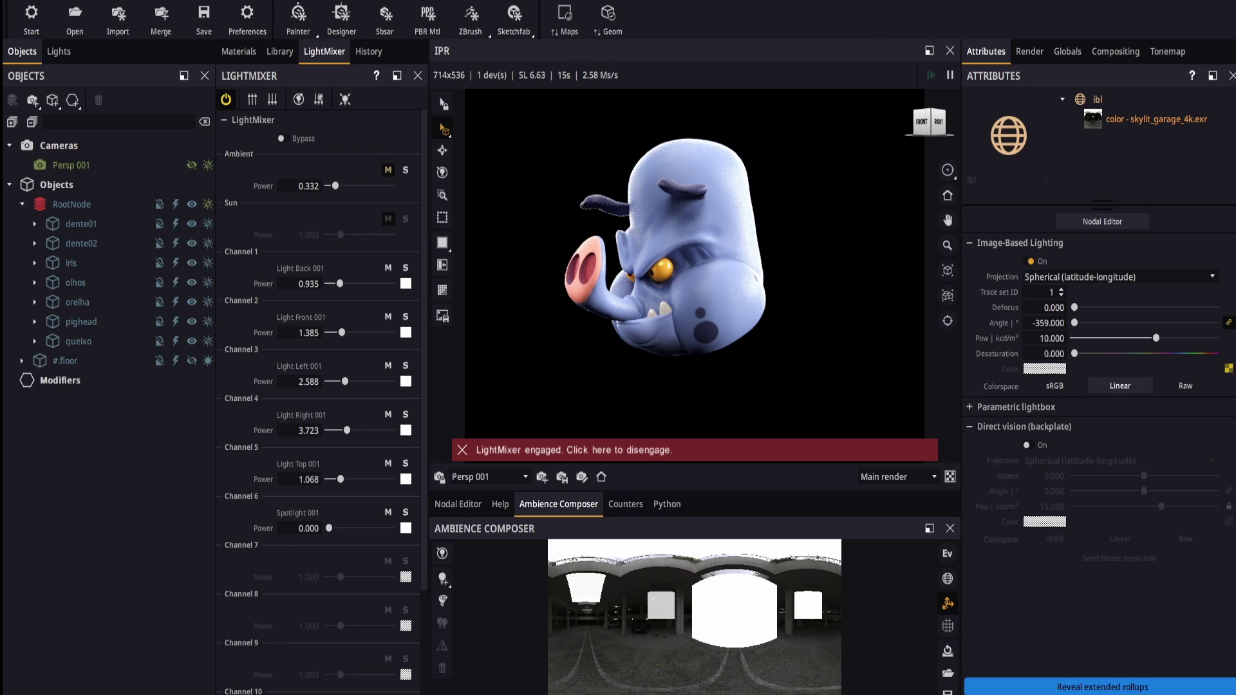
Step: Select the pighead and bring up its Sub-Surface Scattering settings, collapsing Diffuse and Specular
click(692, 167)
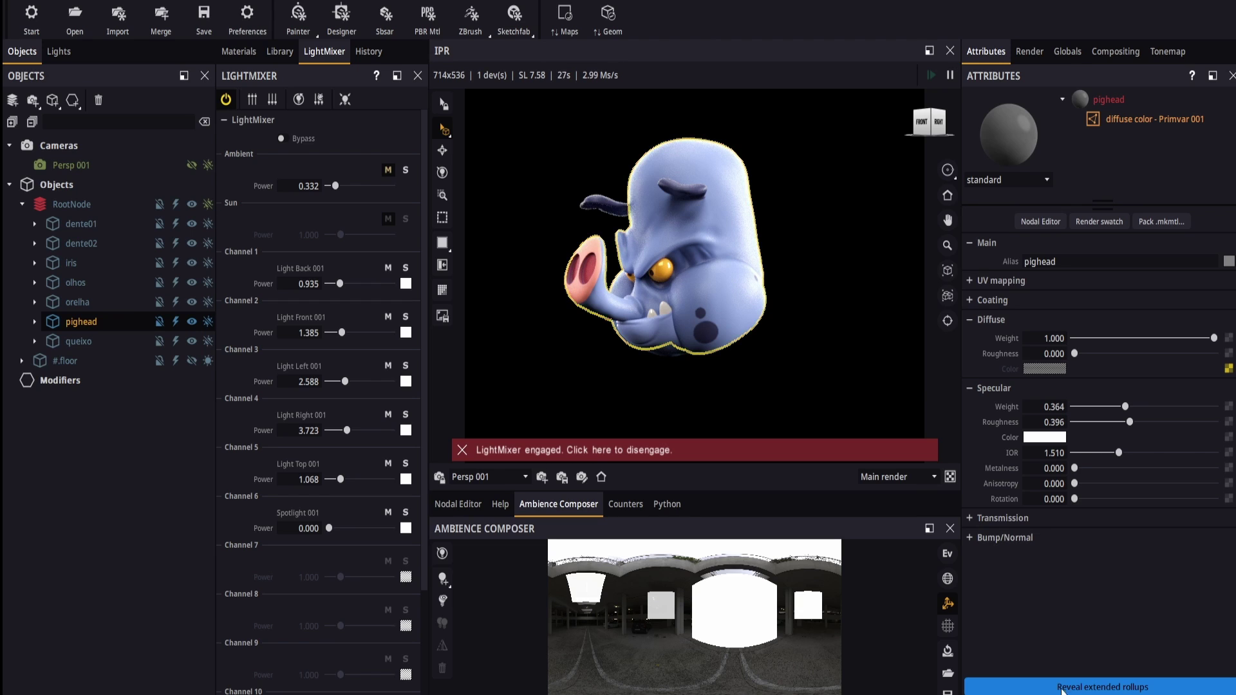
click(1103, 687)
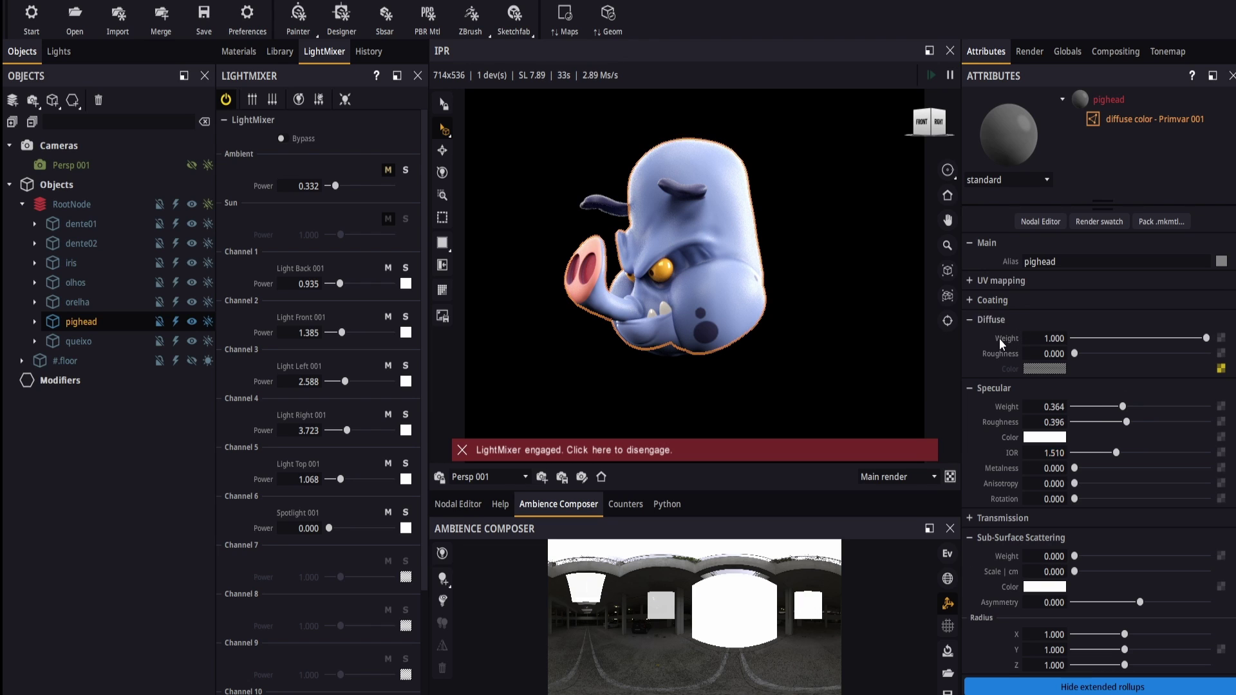
scroll(999, 338, down, 3)
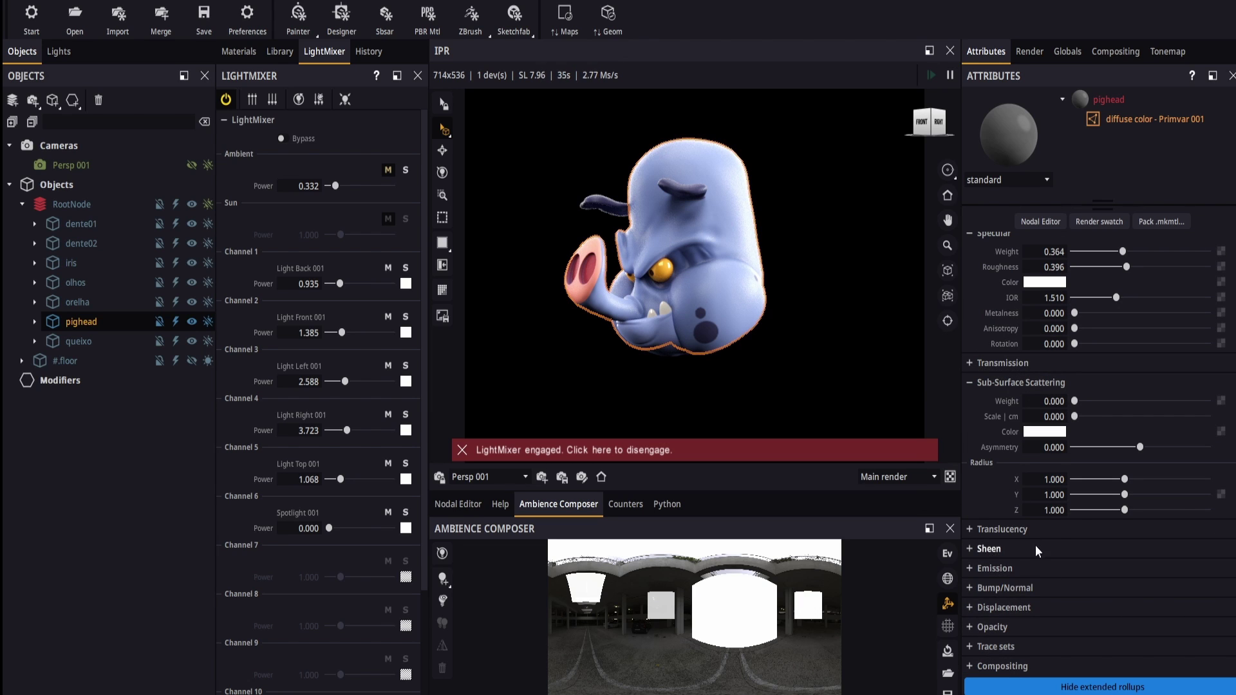
scroll(1050, 586, up, 2)
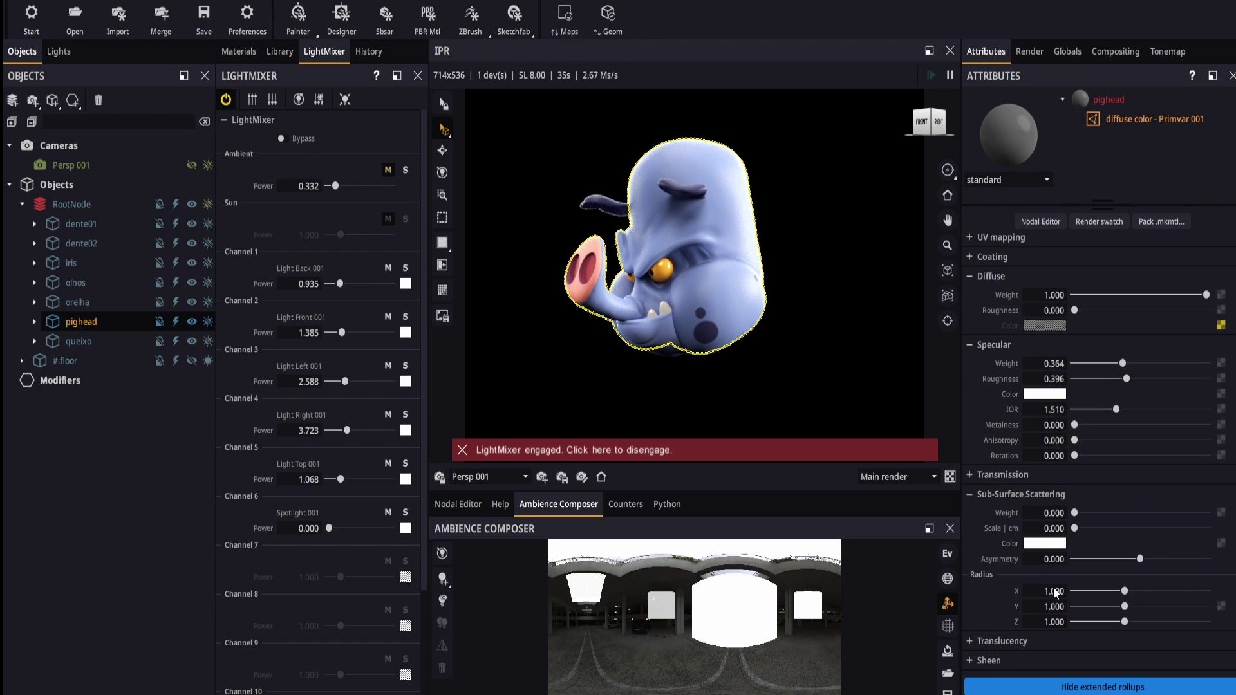
click(969, 275)
click(968, 296)
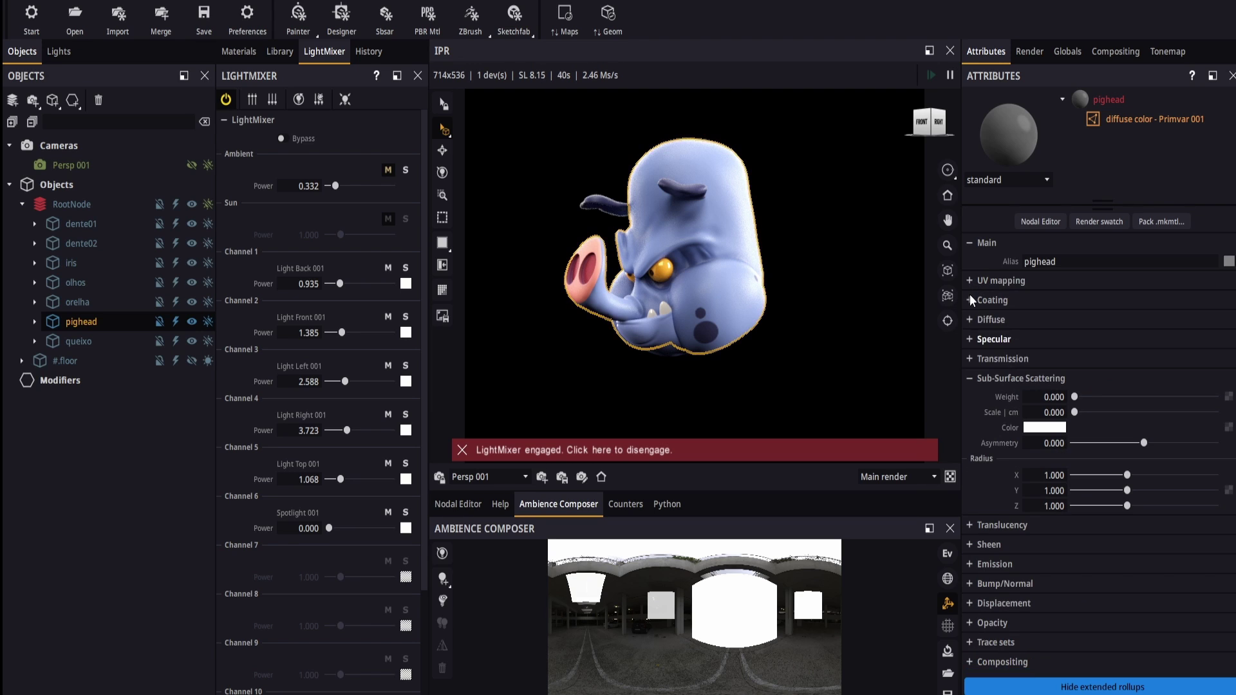
click(1013, 381)
click(1034, 380)
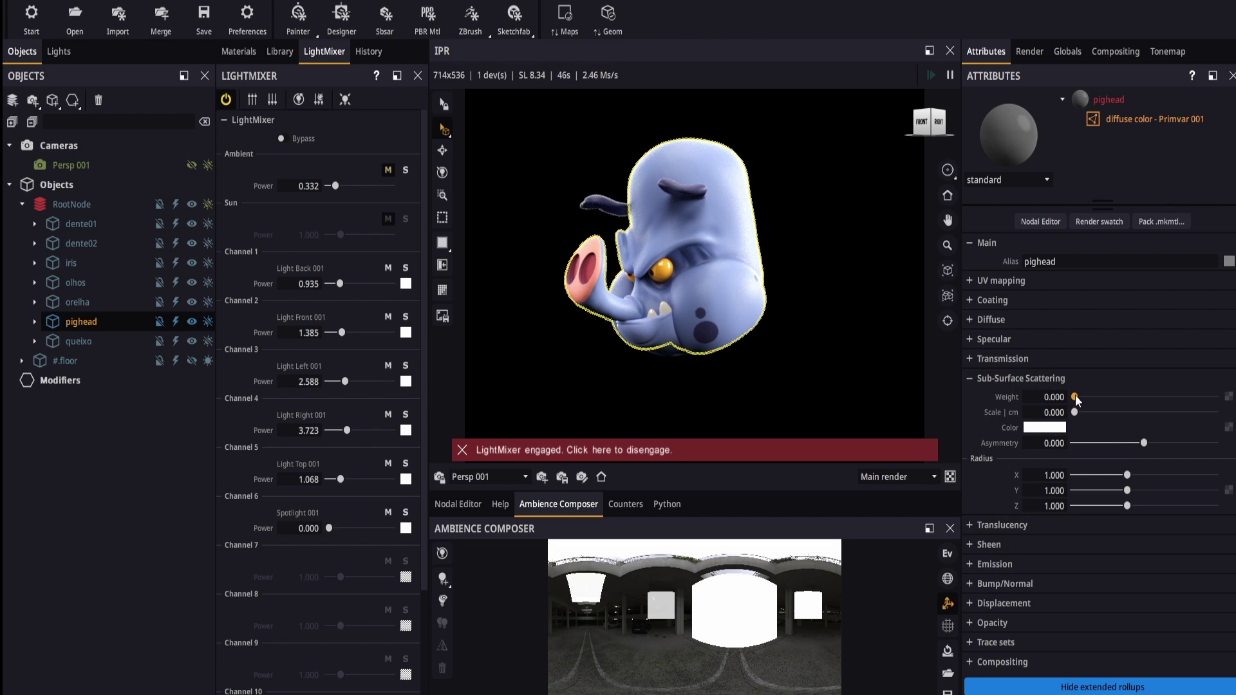
Step: Set the pighead subsurface scattering weight to 0.018 and scale to 0.007
mouse_move(1074, 397)
mouse_down()
mouse_move(1209, 398)
mouse_move(1208, 411)
mouse_up()
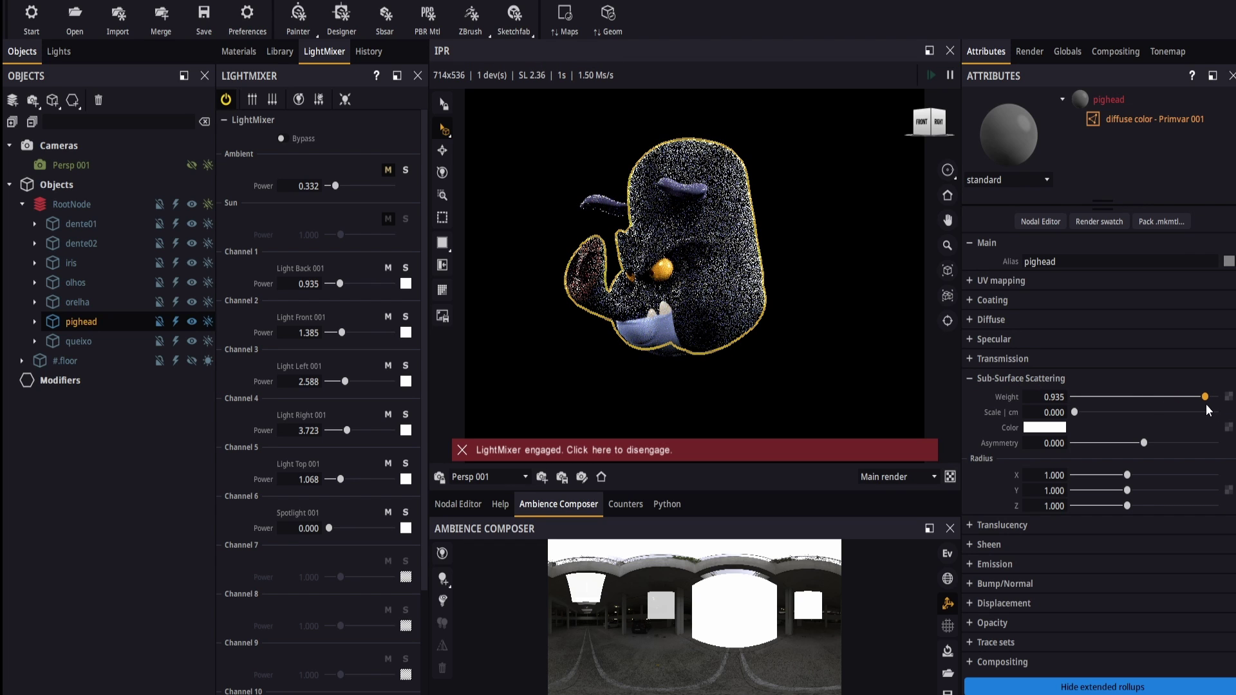
drag(1208, 410, 1078, 406)
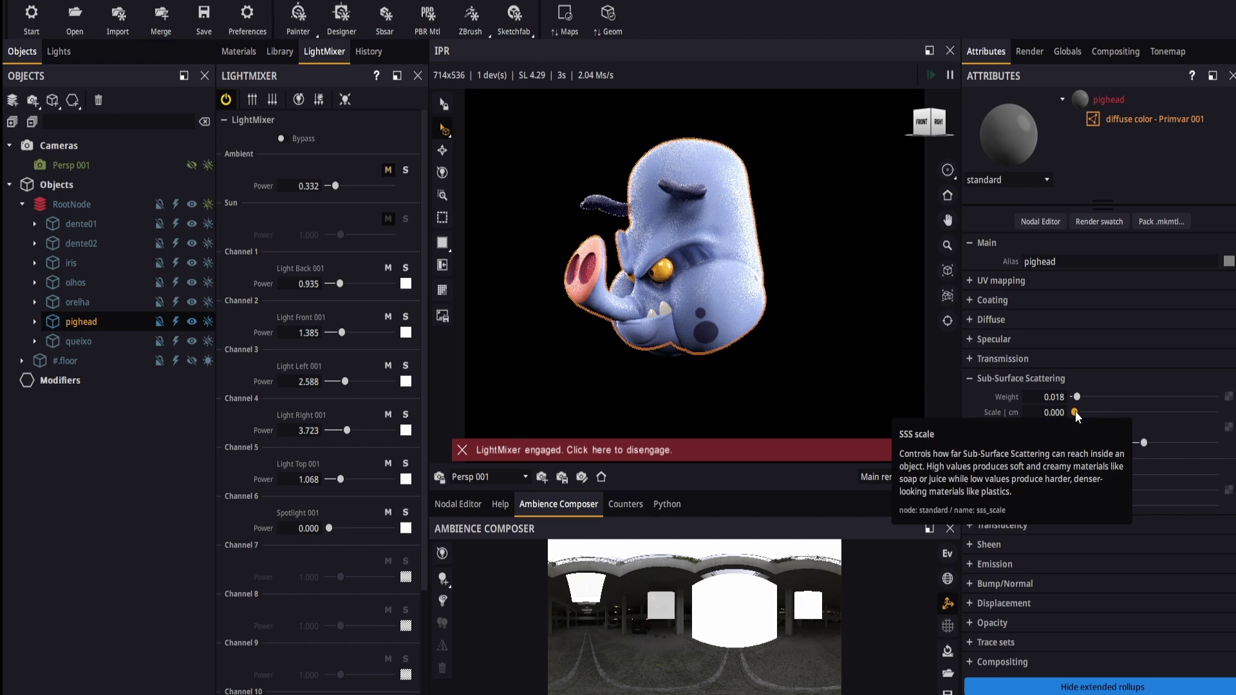
drag(1077, 412, 1079, 412)
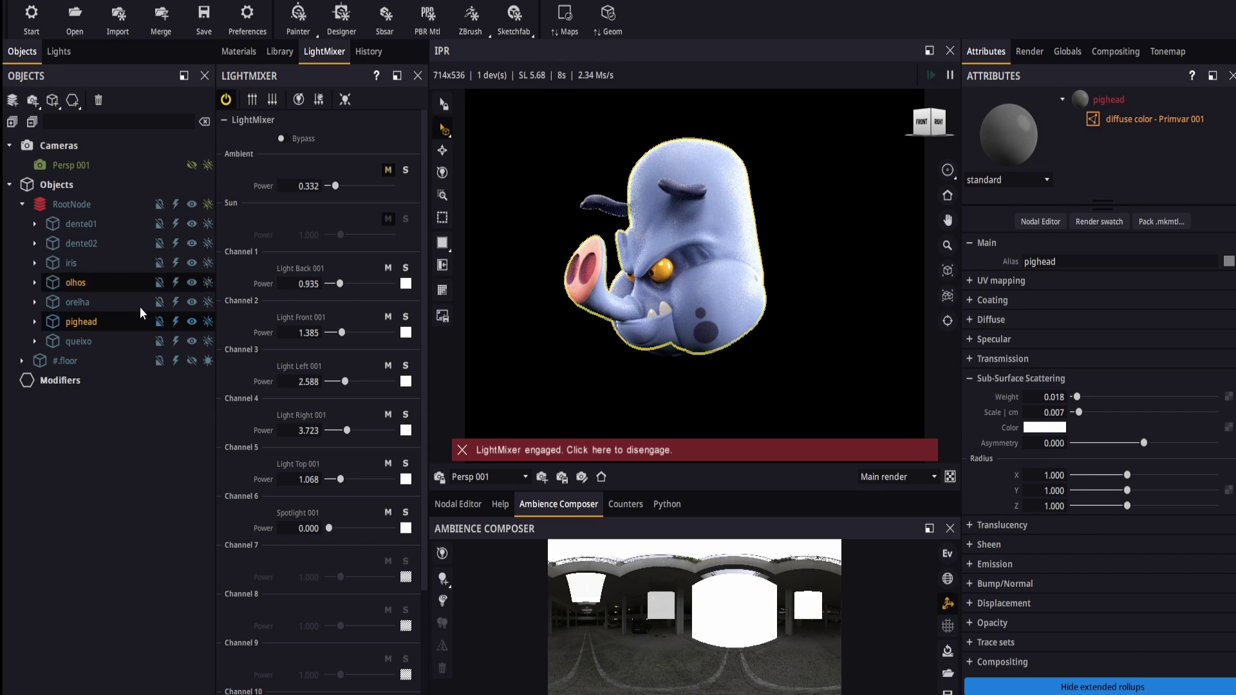
Step: Give the queixo jaw's mtl-queixo material a subsurface scattering weight of about 0.098
click(77, 341)
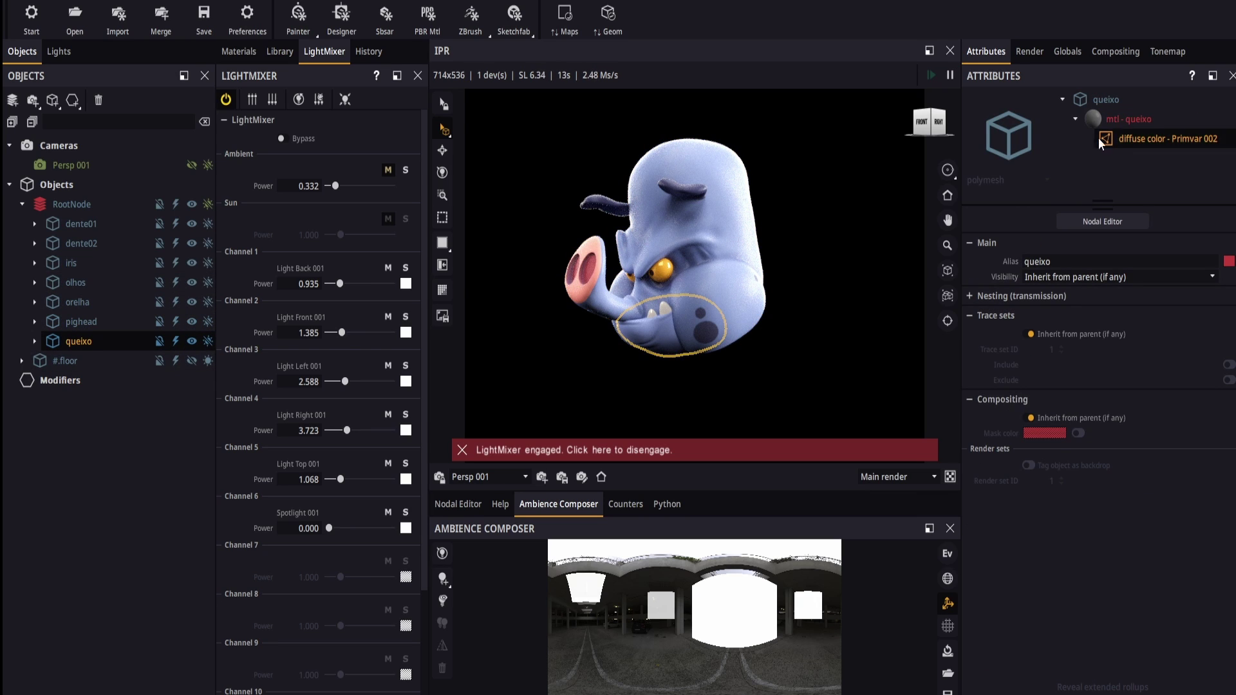
click(1121, 118)
click(1020, 538)
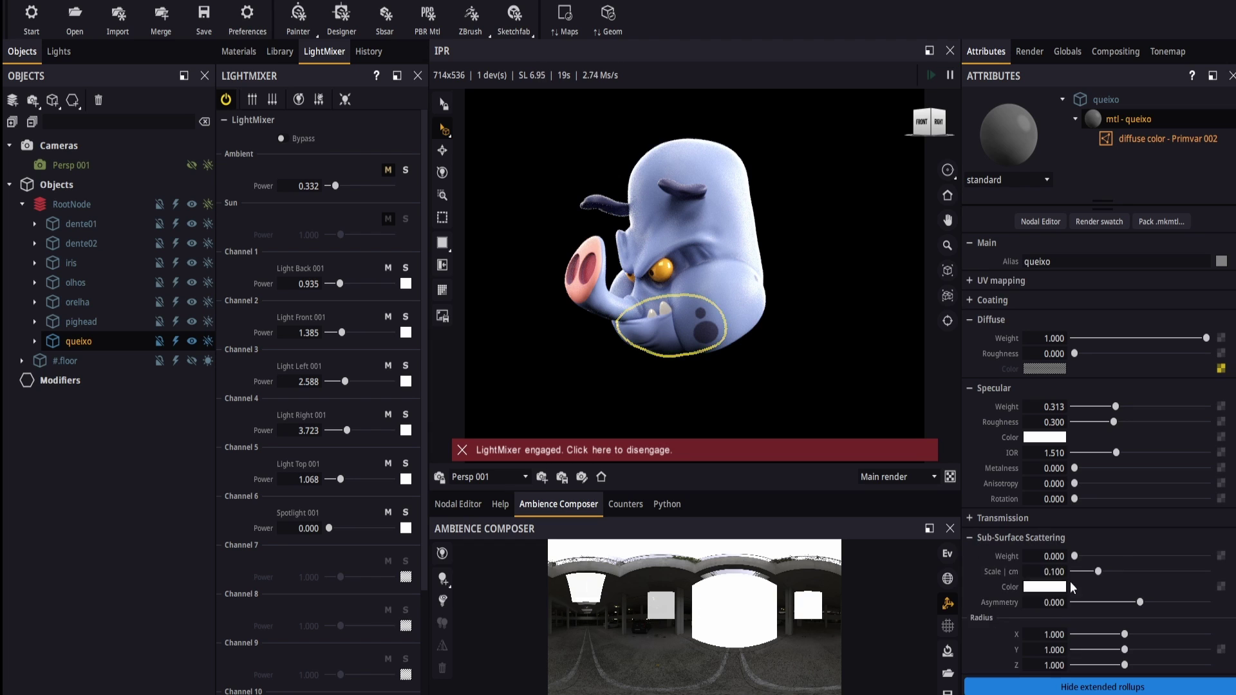
scroll(1096, 617, down, 1)
drag(1075, 499, 1081, 498)
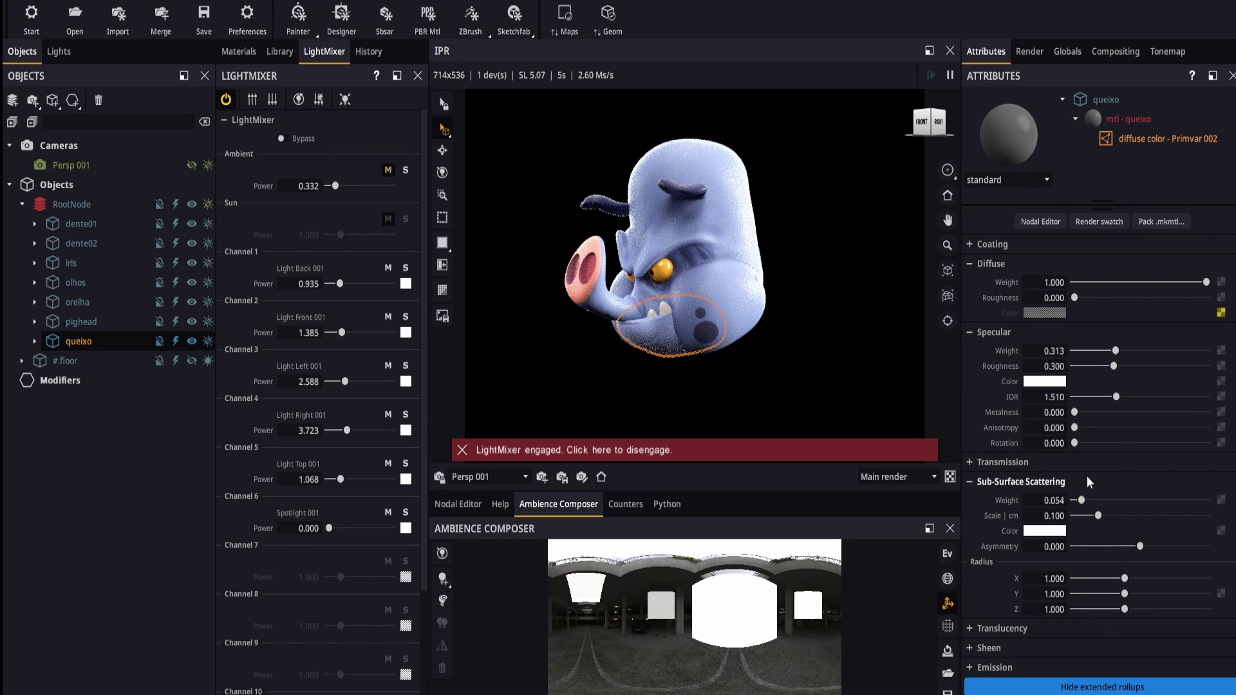
click(1088, 499)
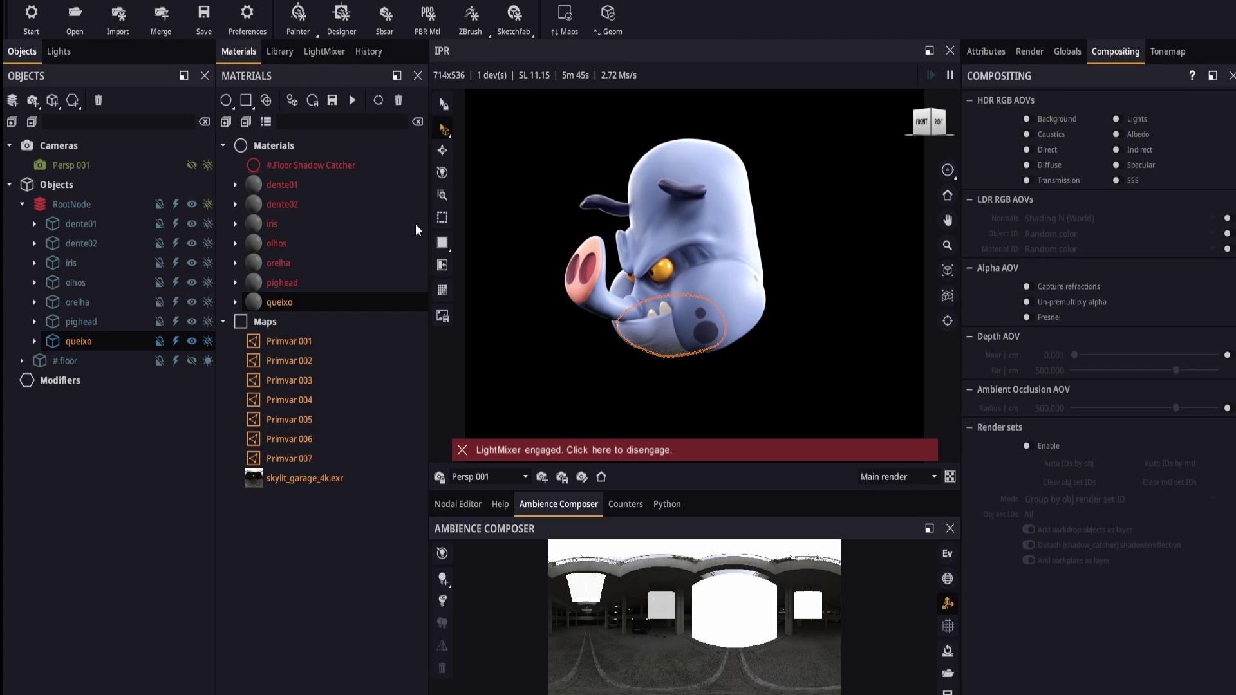
Step: In the LightMixer, tint Light Right 001's channel dark blue, RGB 12, 77, 135
click(320, 52)
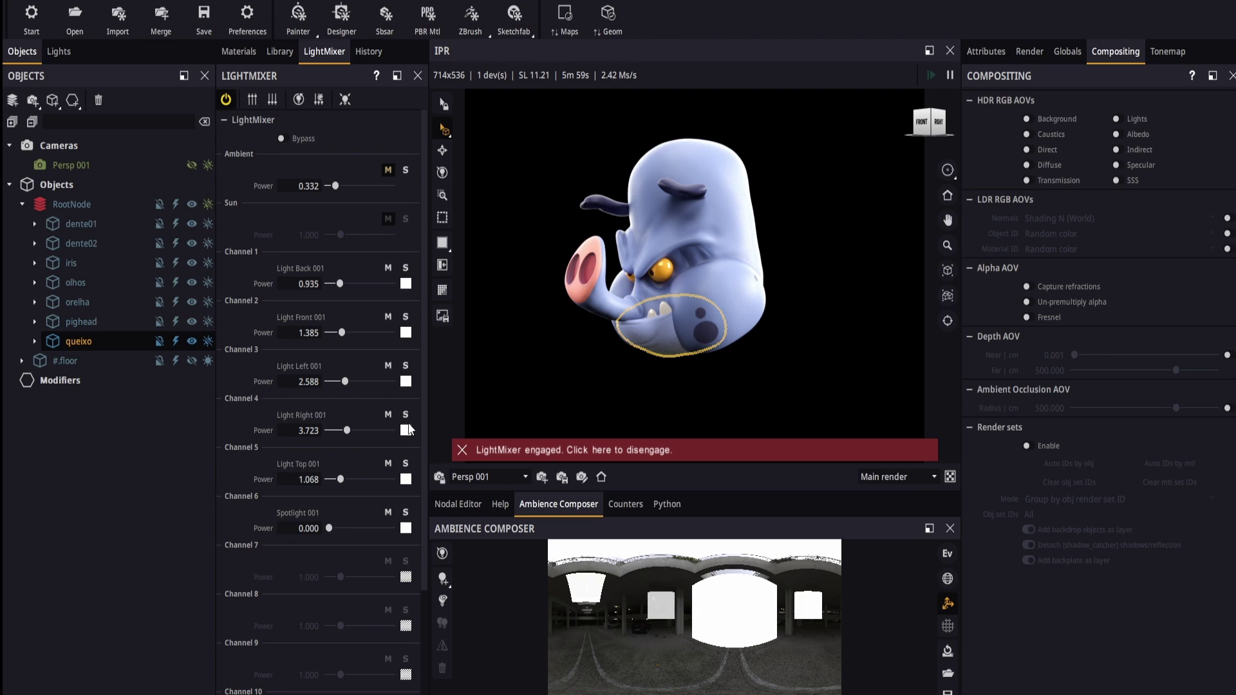
click(406, 431)
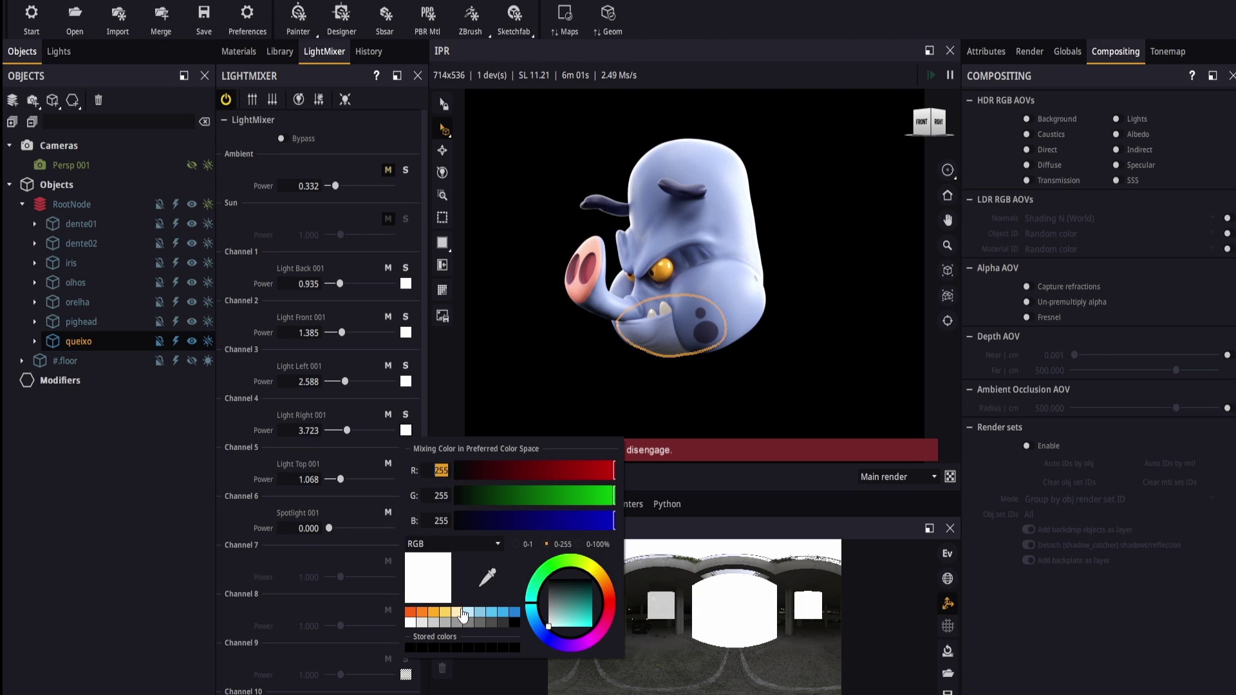
click(514, 614)
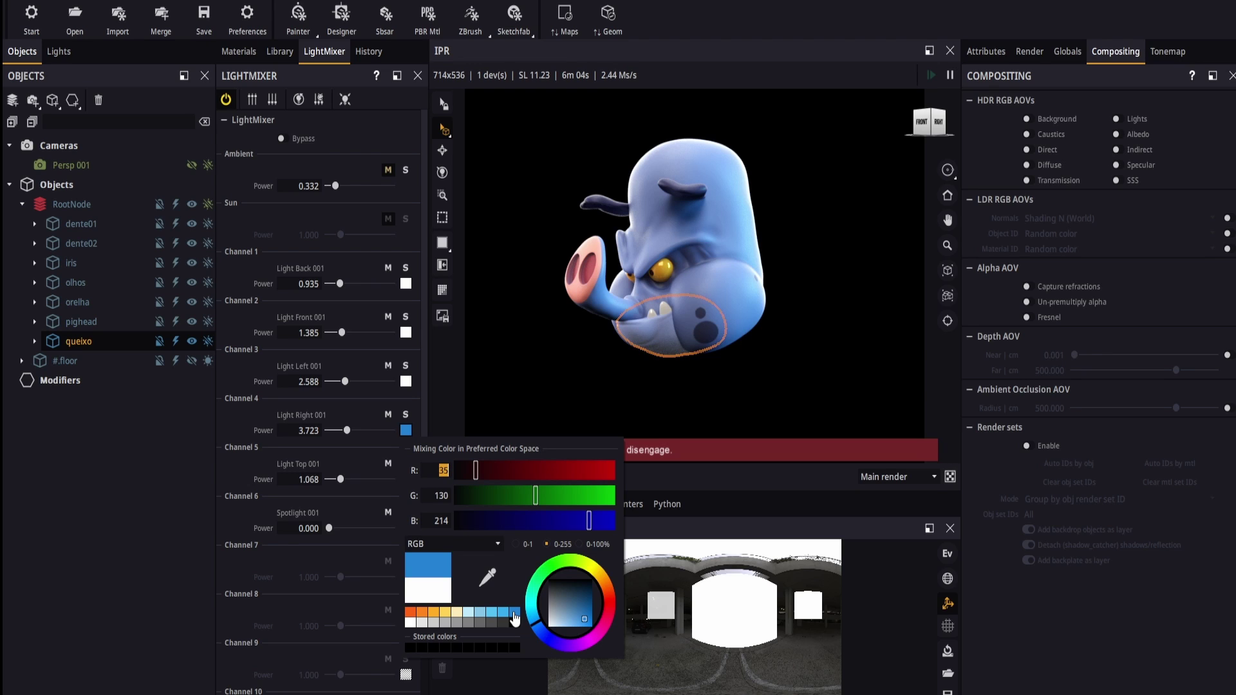
click(593, 612)
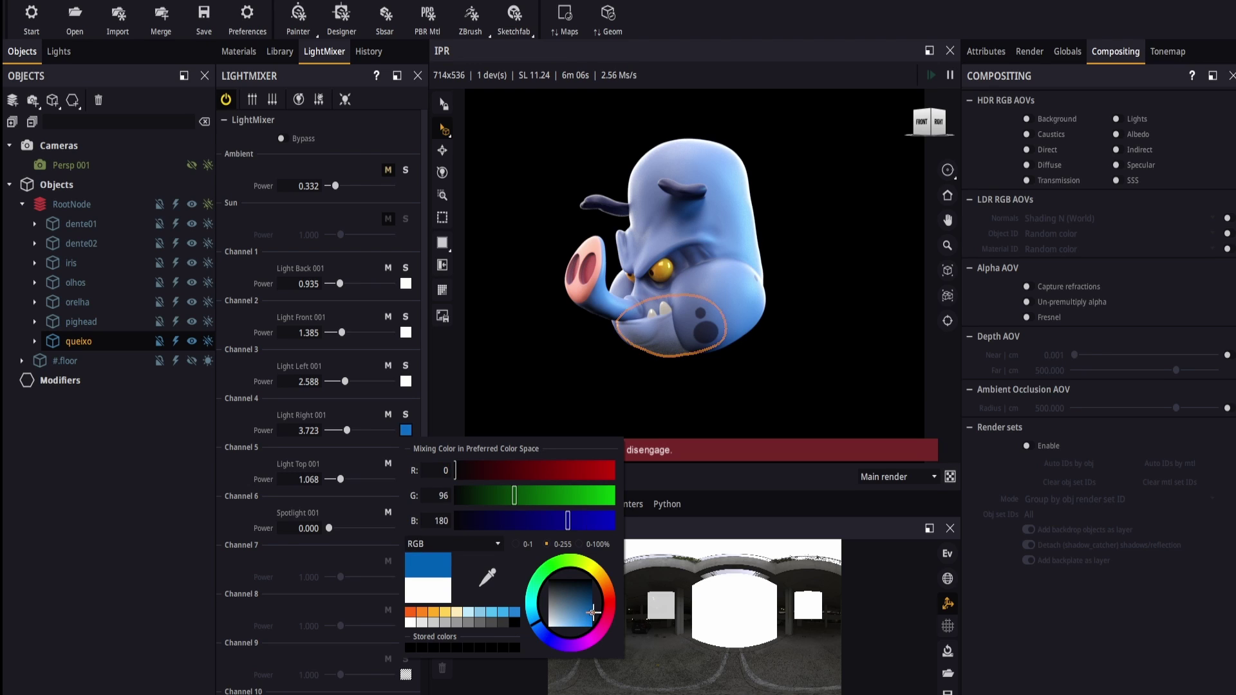
drag(593, 612, 588, 606)
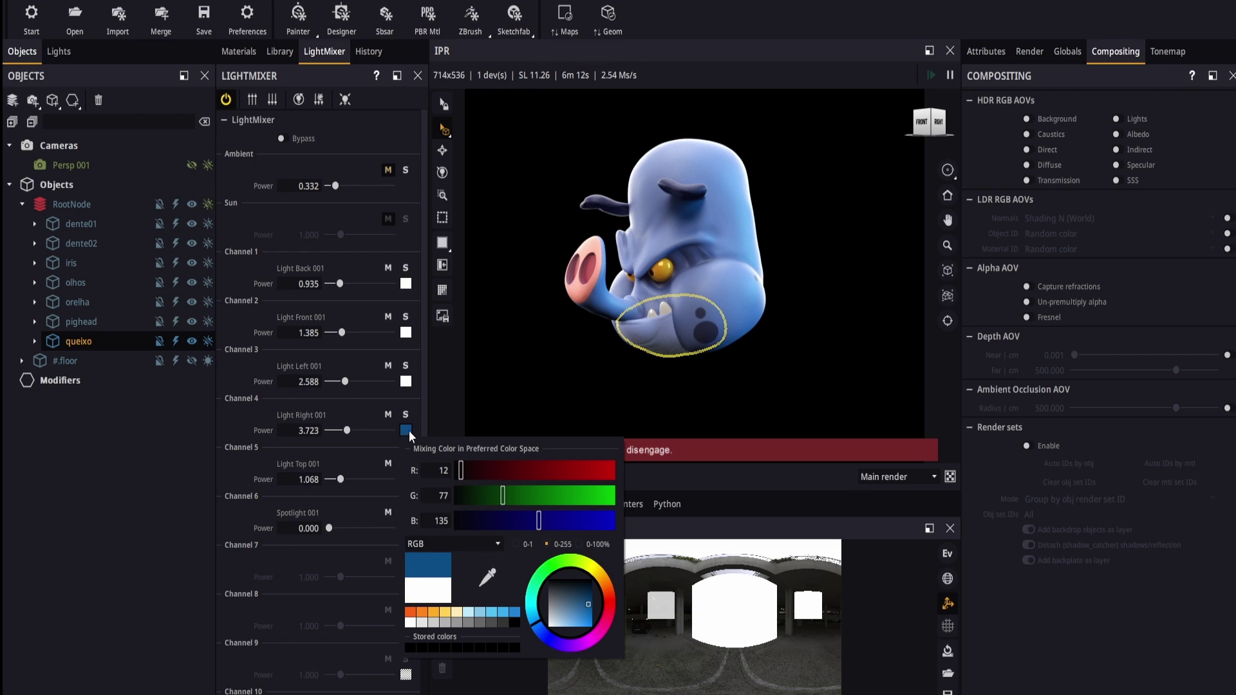
click(234, 422)
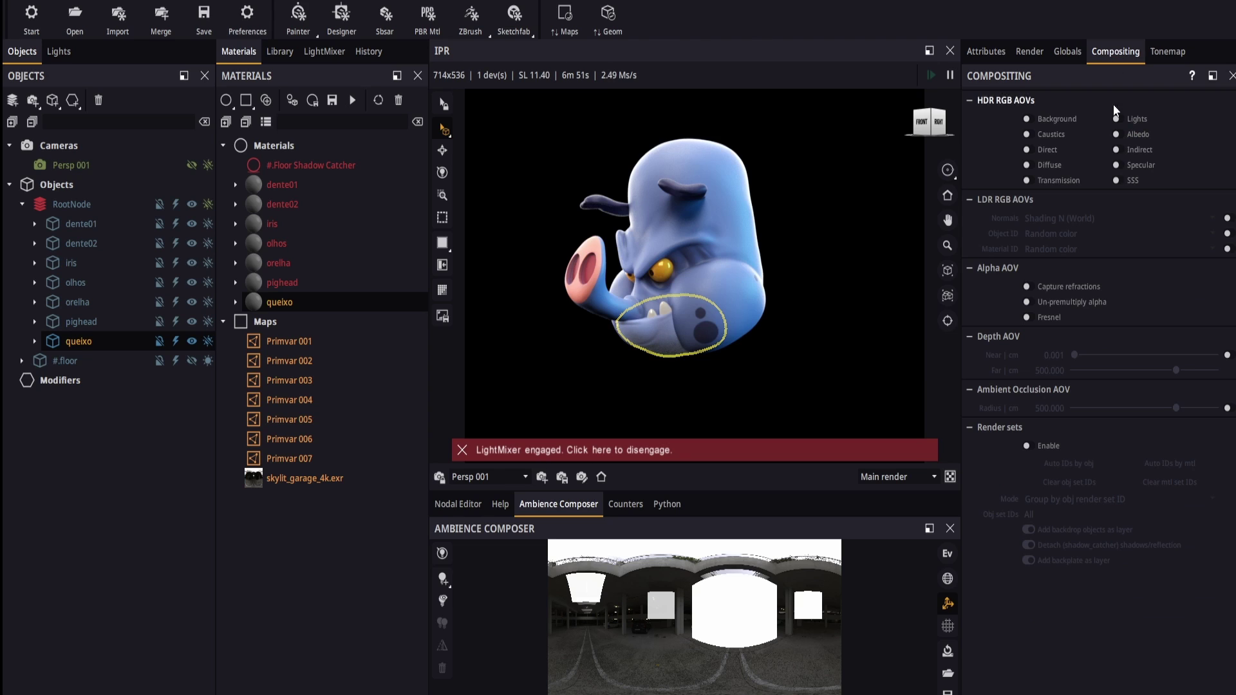
Step: Enable render sets for compositing and bring up the Render output settings
click(1029, 447)
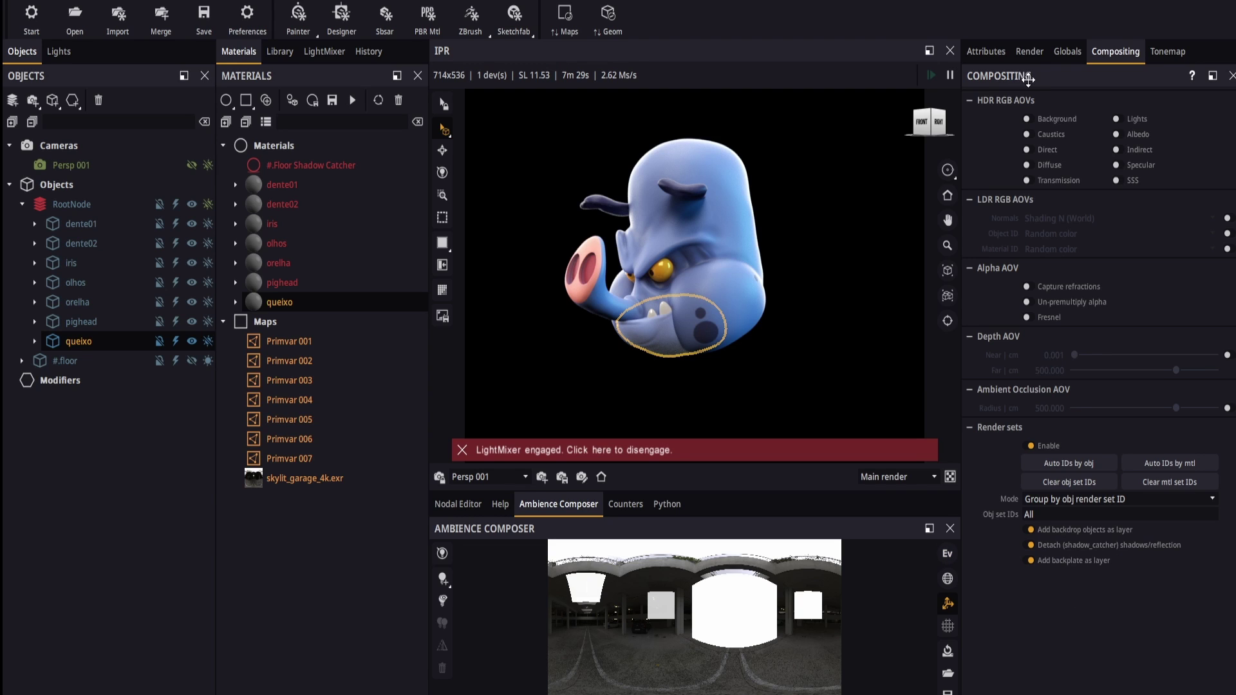
click(1023, 54)
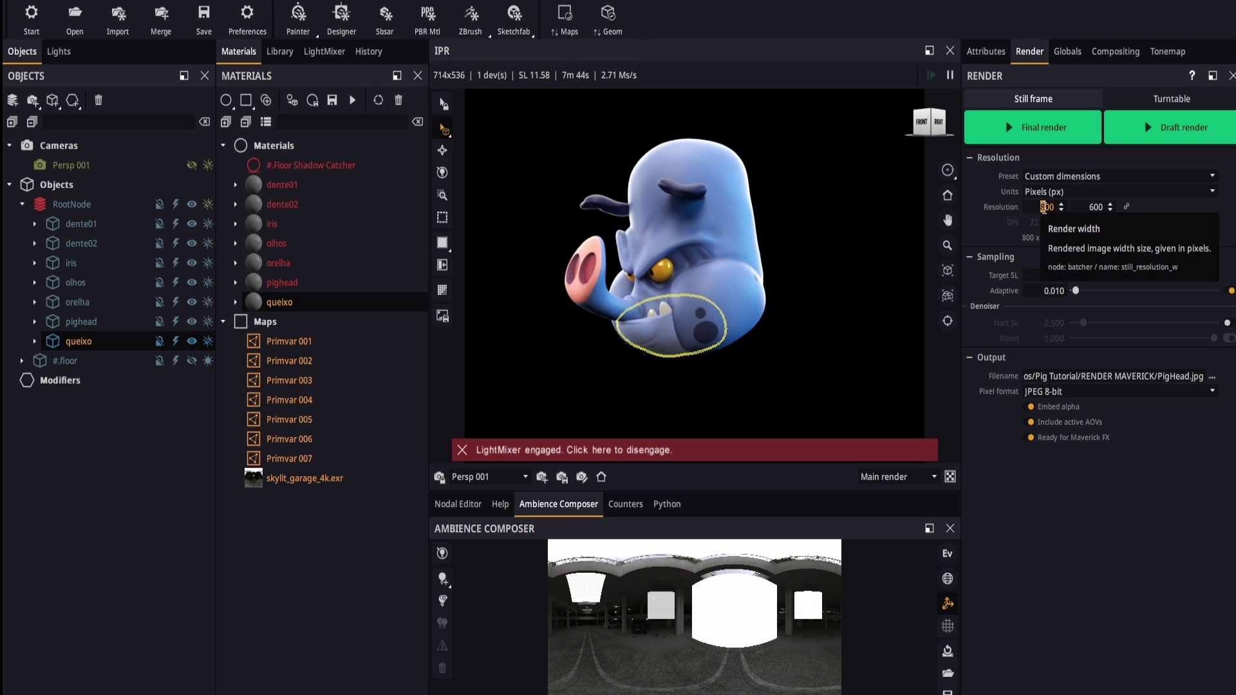
Step: Change the render resolution from 800 × 600 to 2048 × 1080 pixels
double_click(1044, 207)
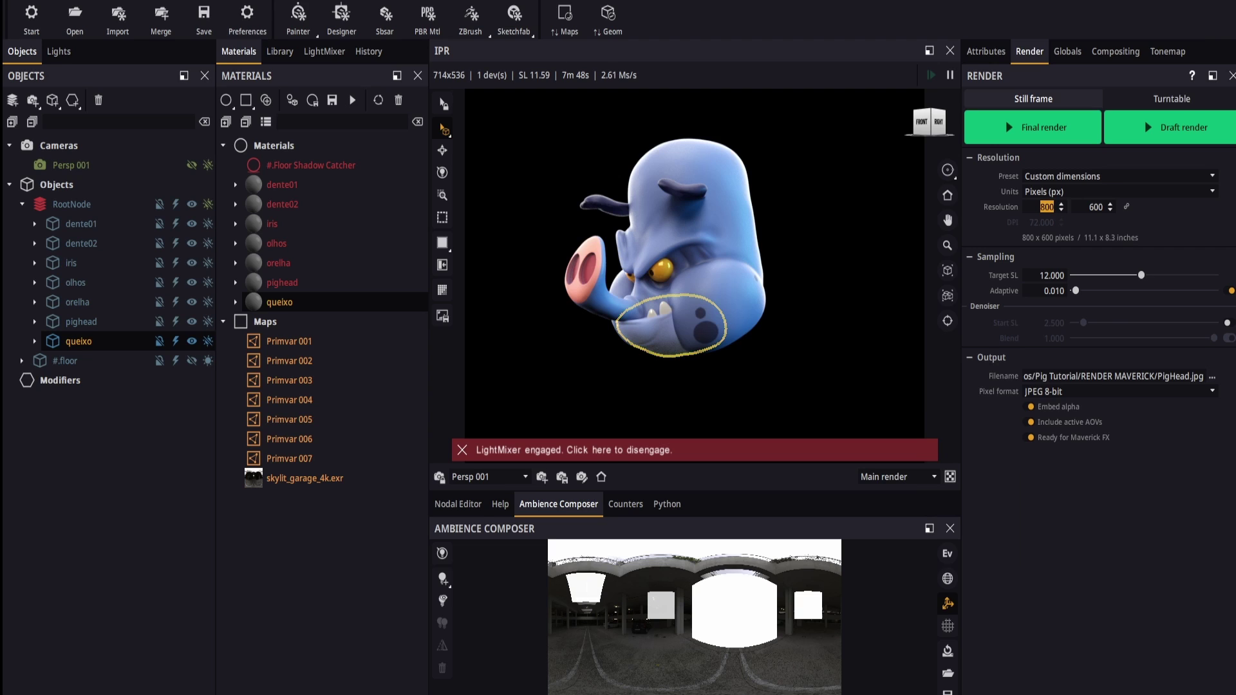
click(1041, 206)
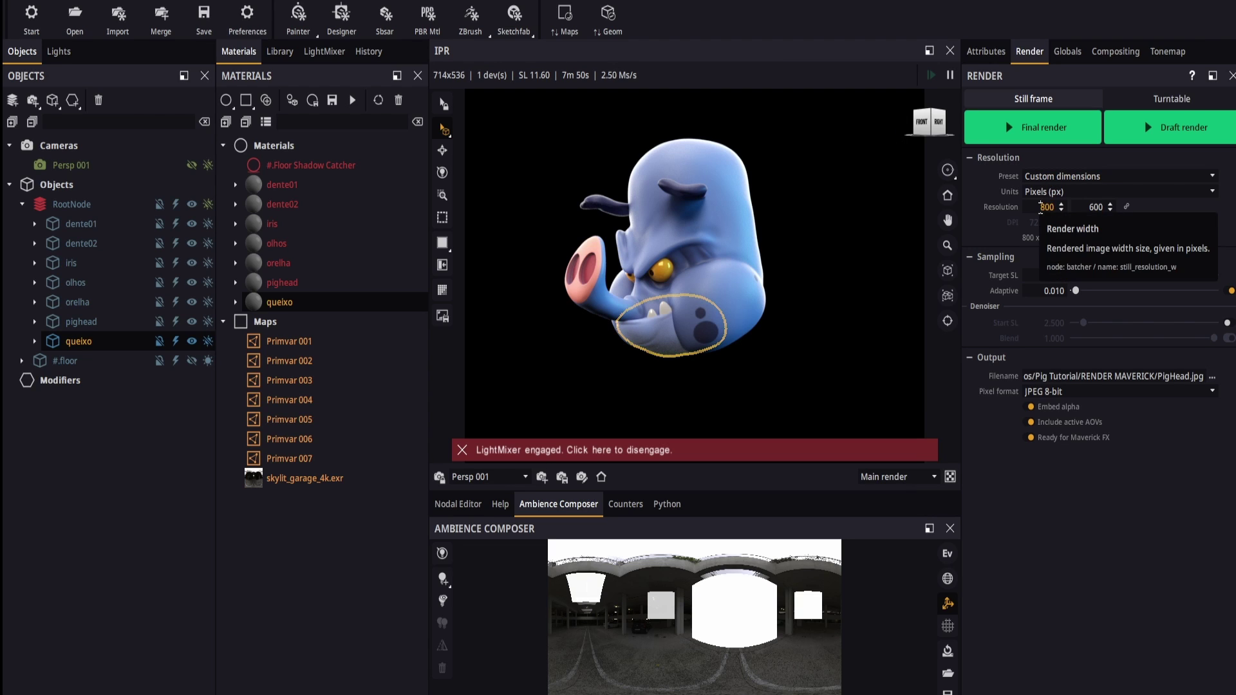
double_click(1041, 206)
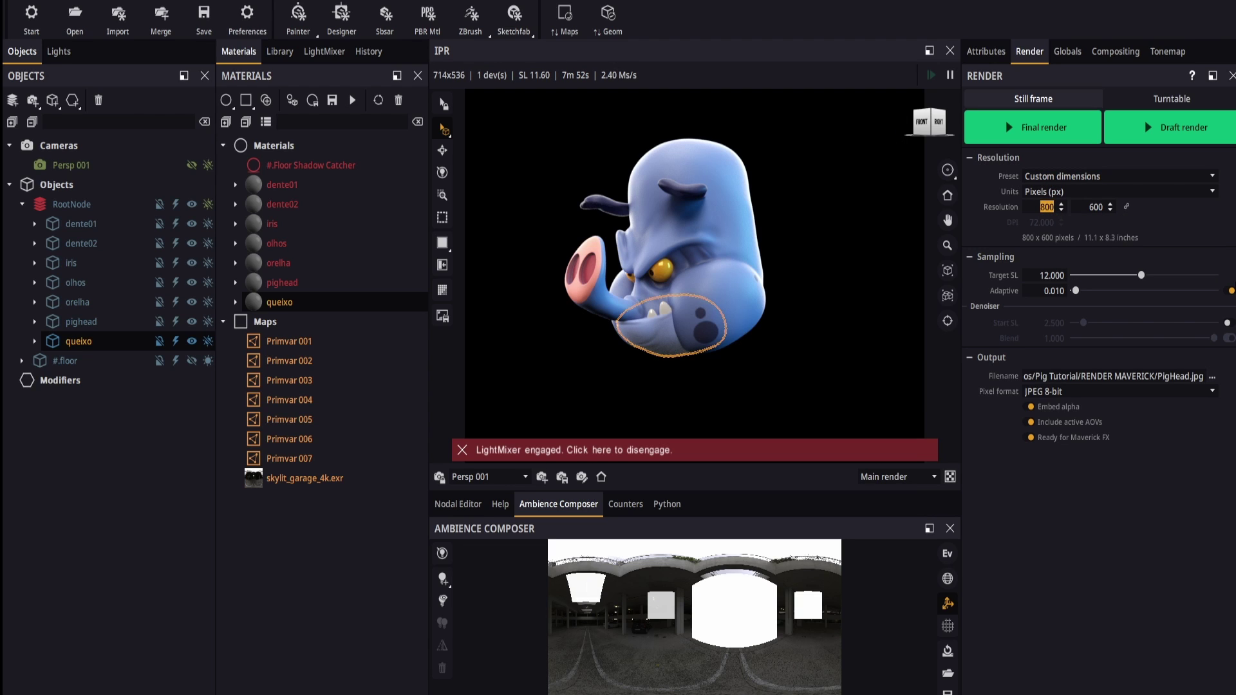
text(204)
text(8)
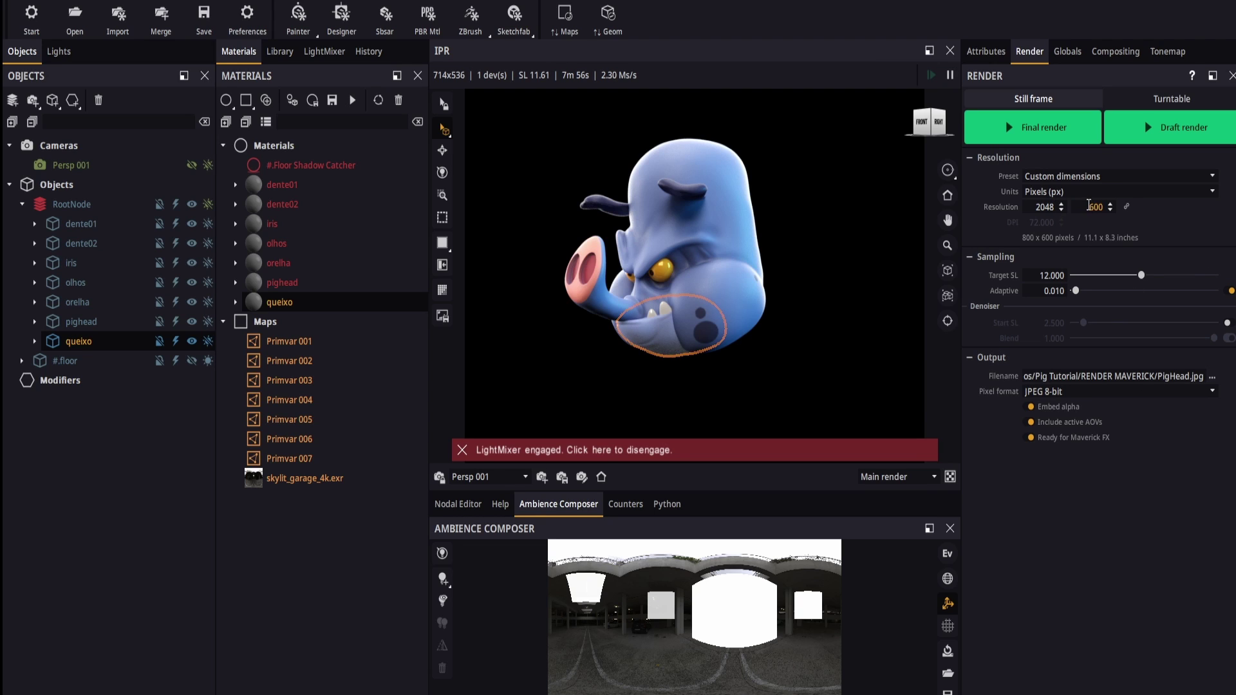
double_click(1088, 206)
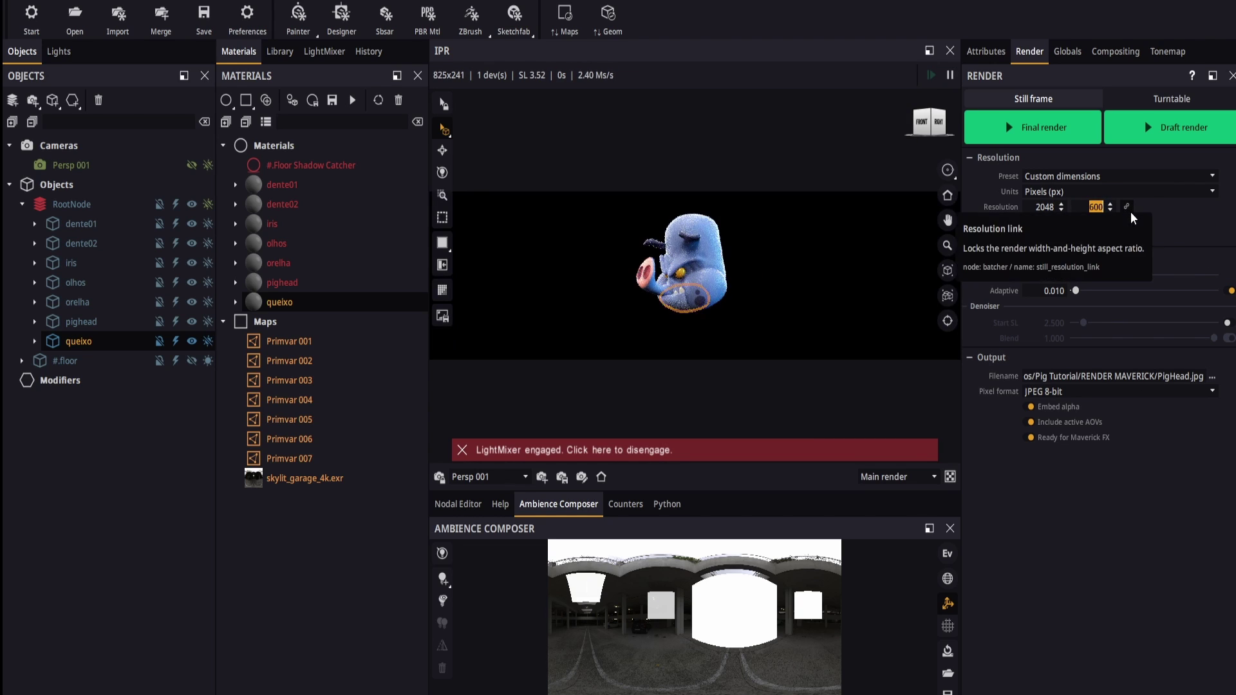
text(10)
text(80)
key(Return)
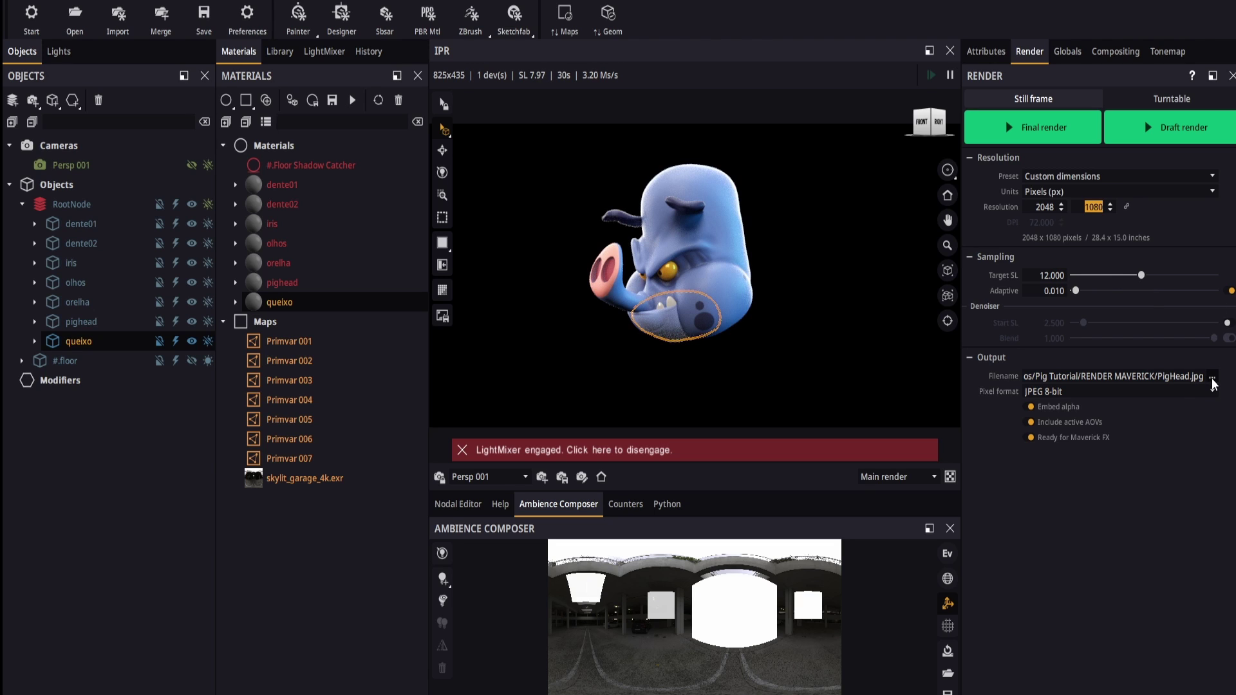
Step: Output the render as 16-bit PSD with the denoiser on and target sampling level 9
click(1061, 394)
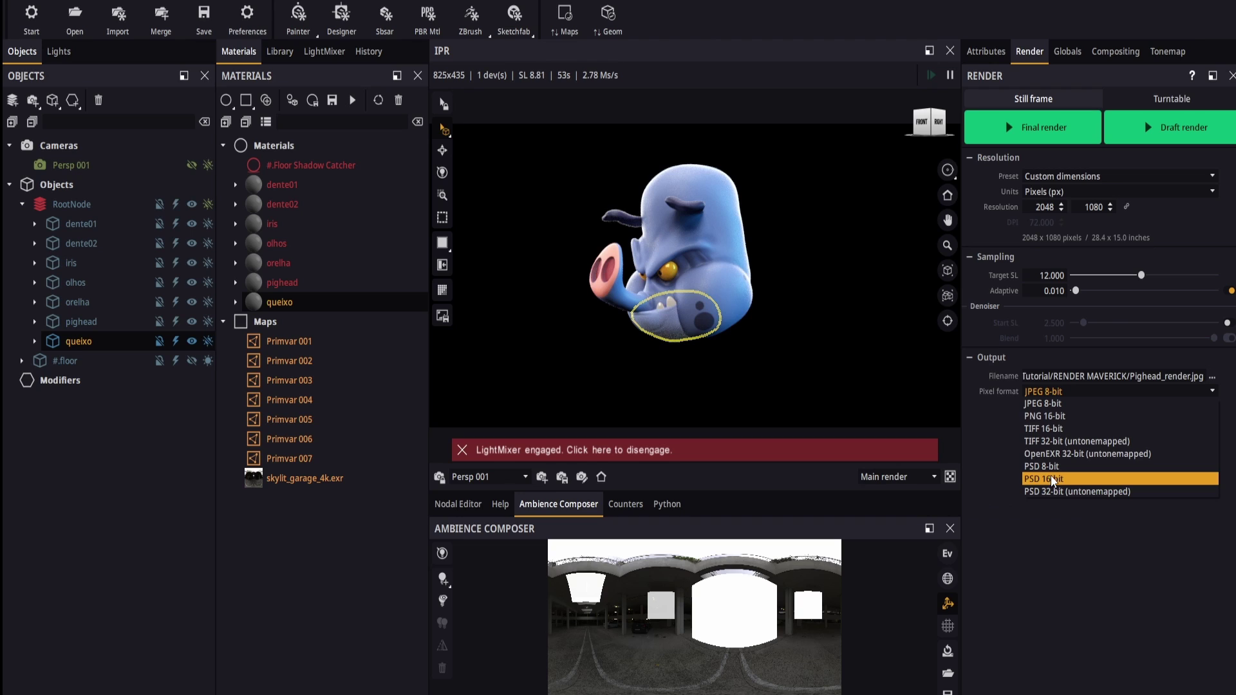
click(1052, 480)
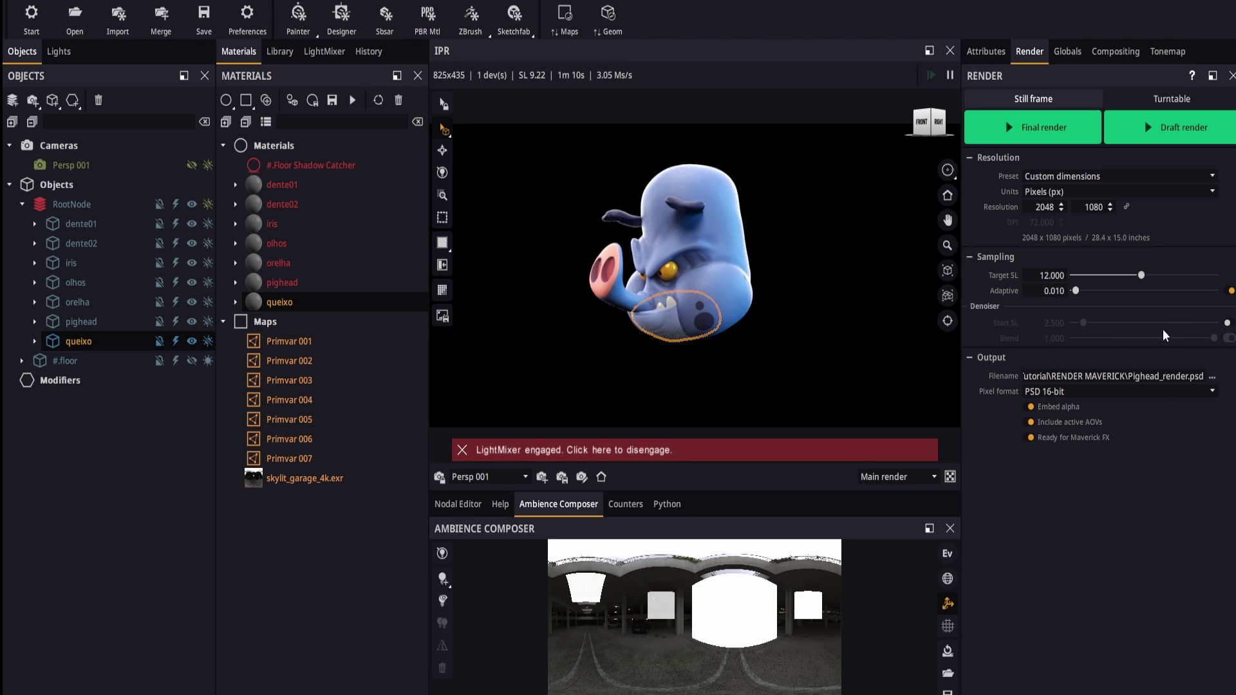
click(1228, 324)
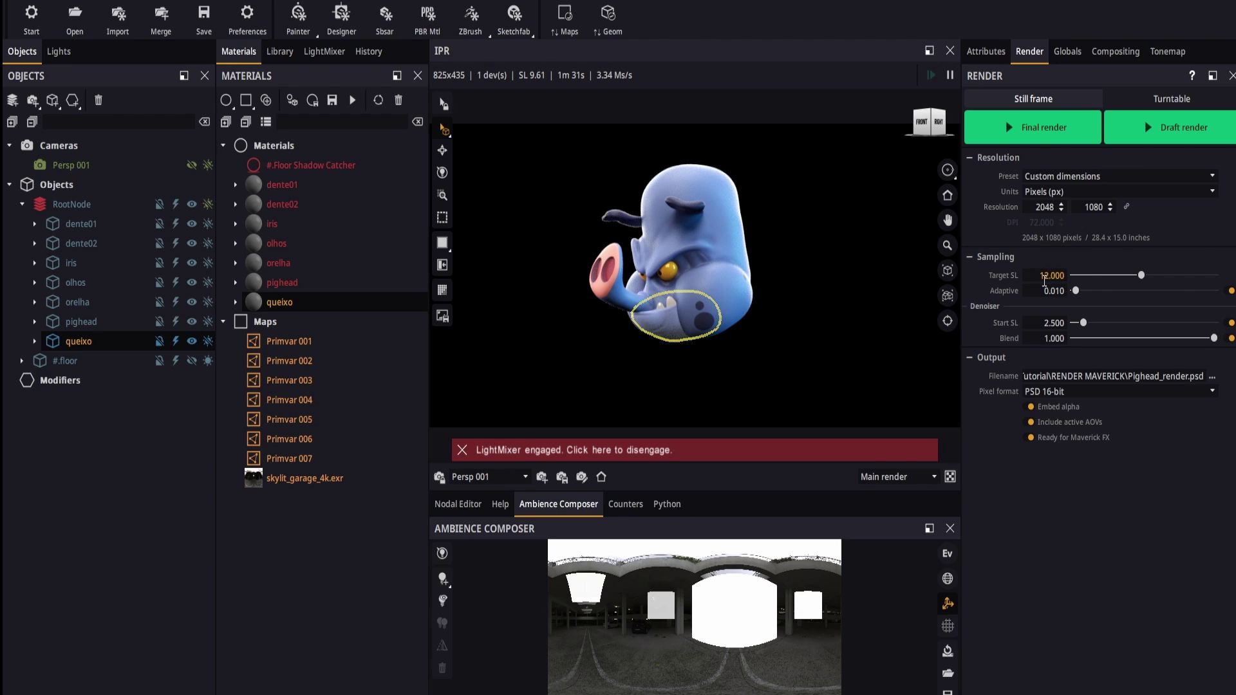
double_click(1042, 275)
text(9)
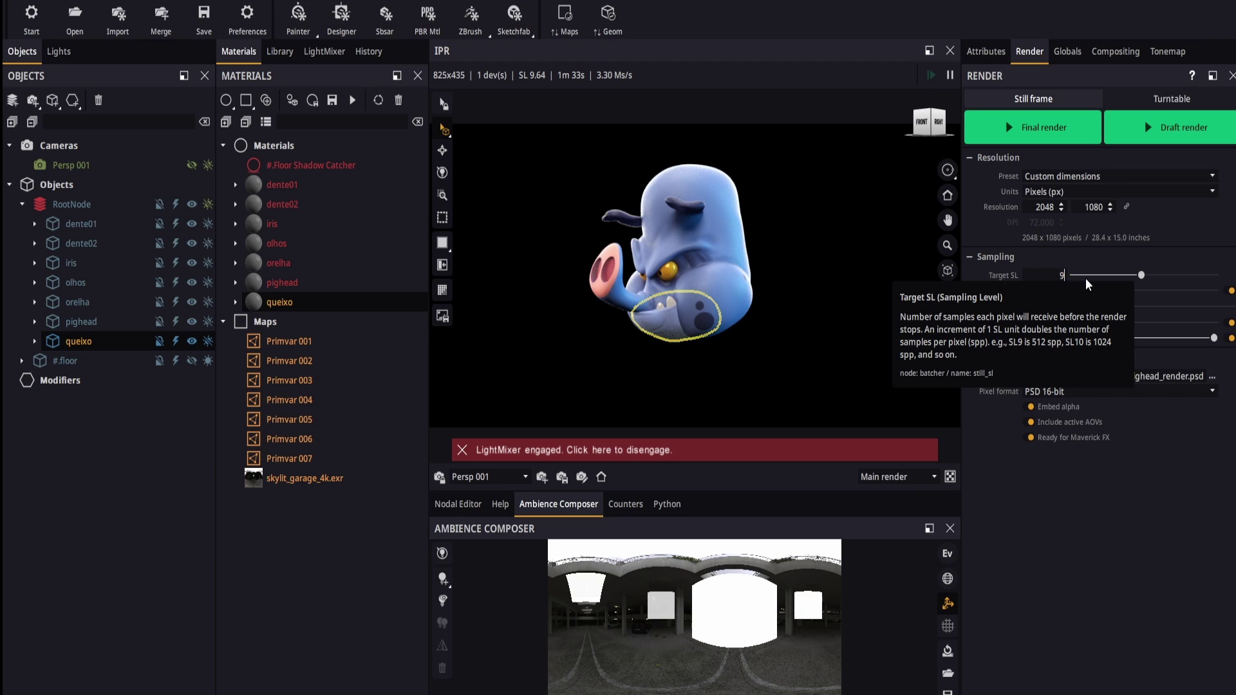
key(Return)
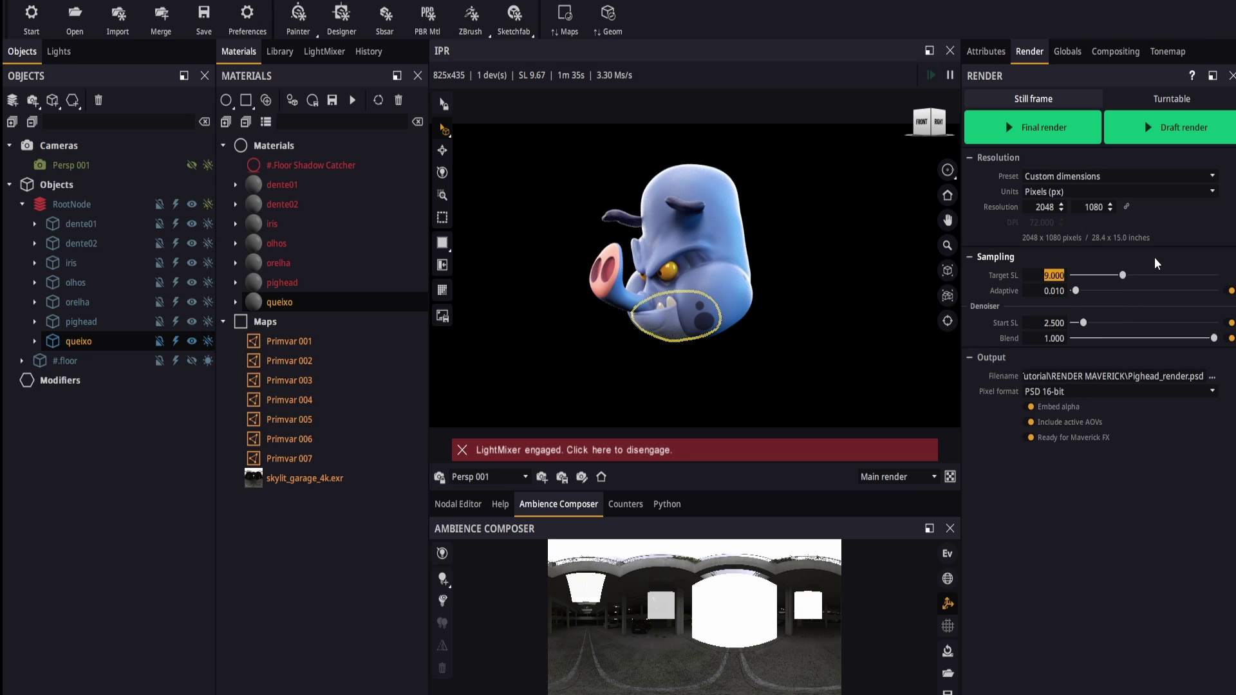
click(995, 257)
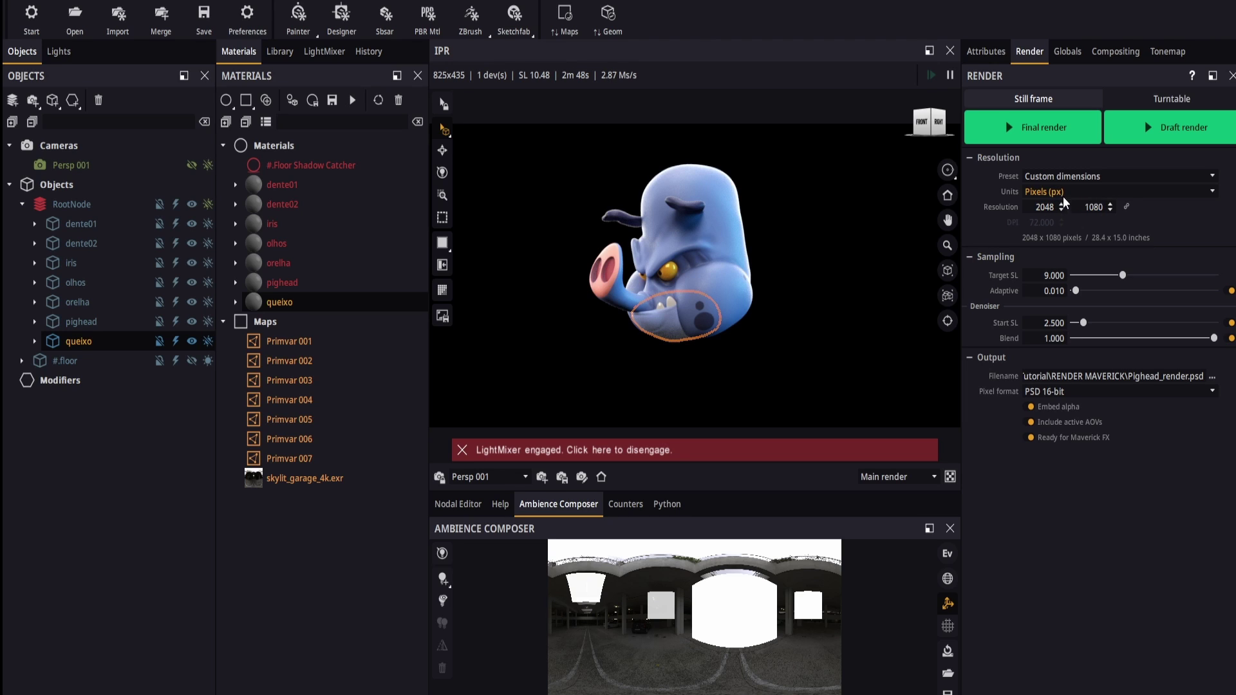
Step: Choose the 3840 x 2160 - 4K Ultra HD (16:9) resolution preset
click(1094, 177)
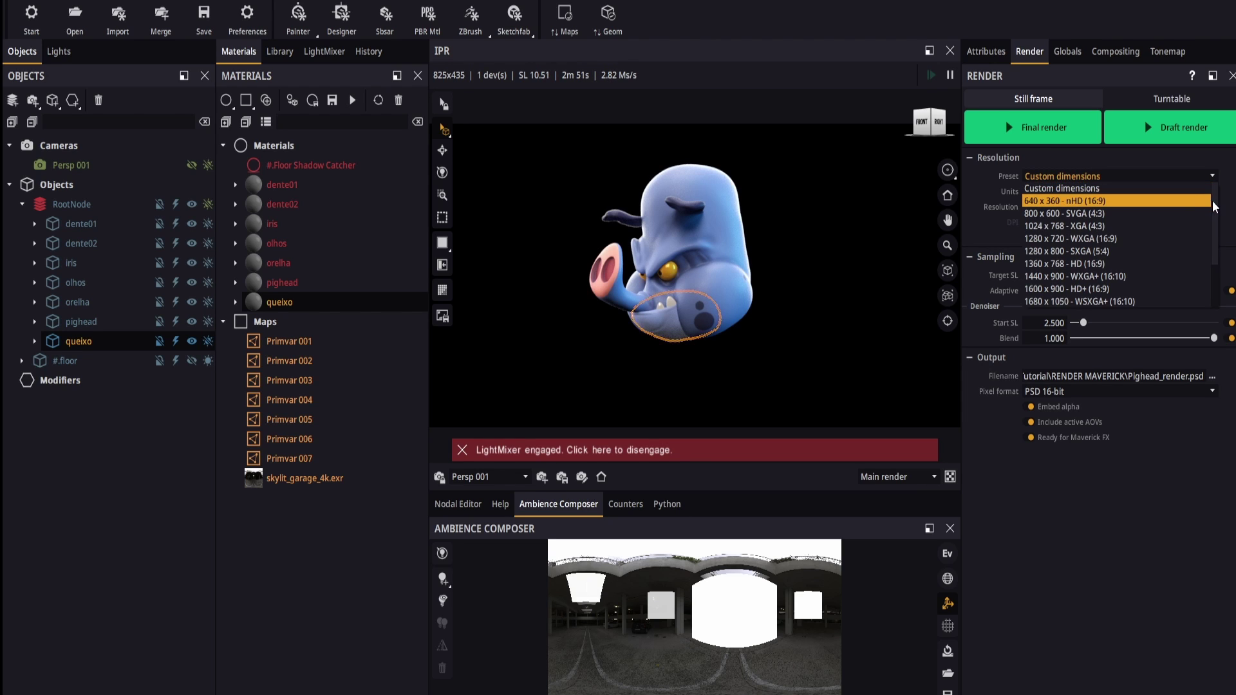
drag(1213, 206, 1211, 256)
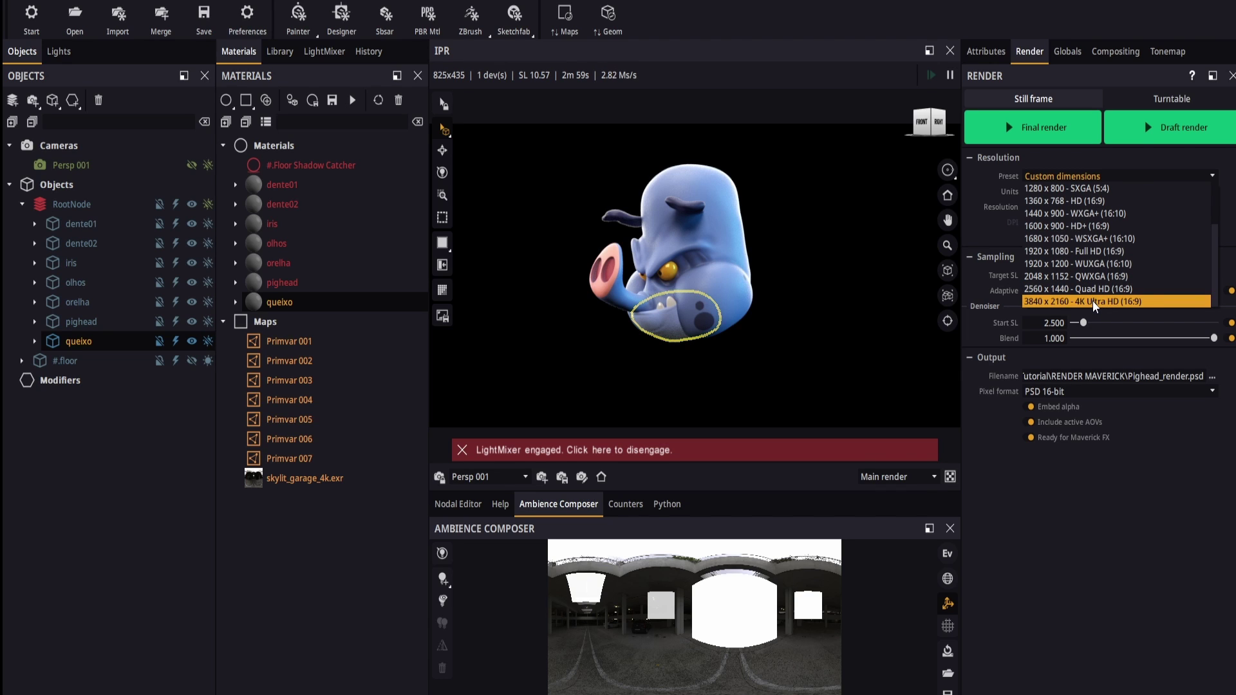
click(1095, 302)
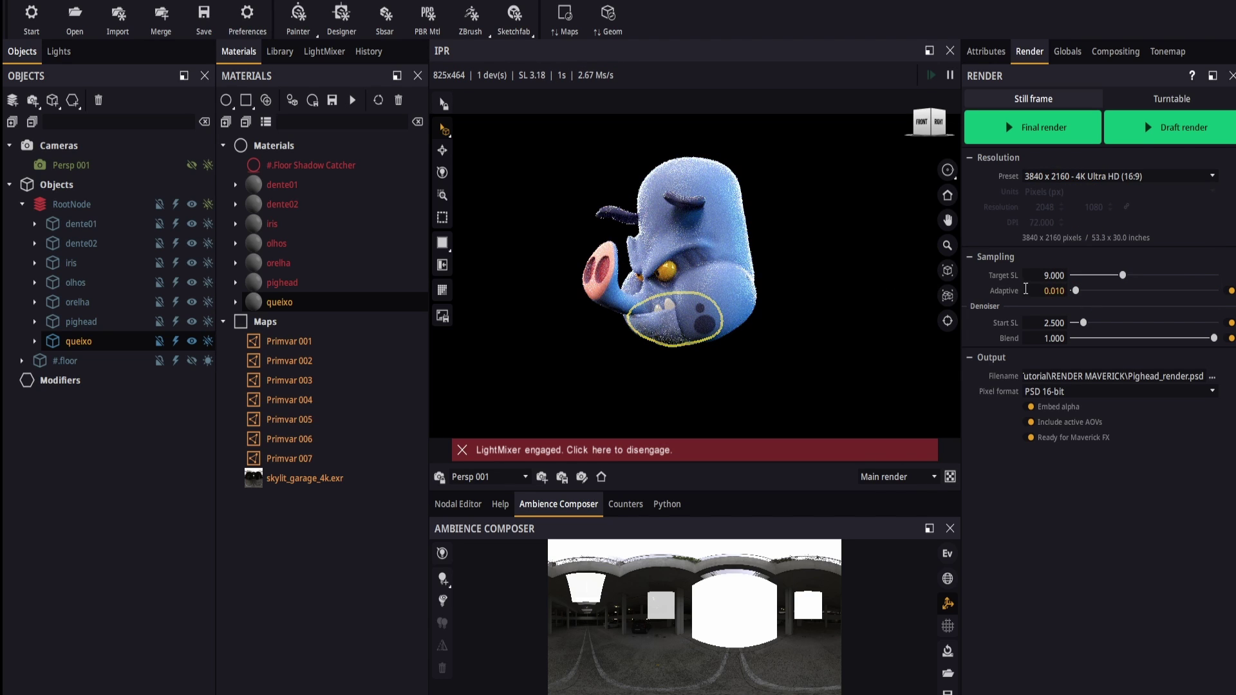
Step: Launch the final 4K render of the boar head and watch it in the render window
click(1050, 135)
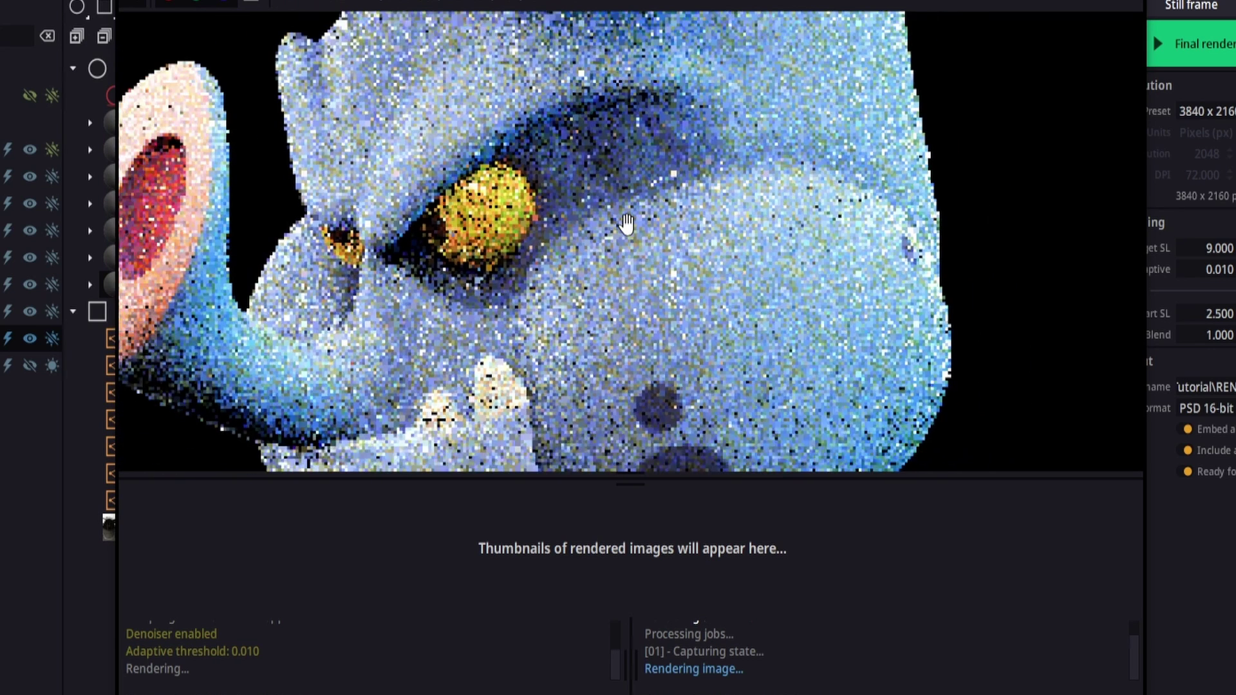
scroll(626, 224, up, 2)
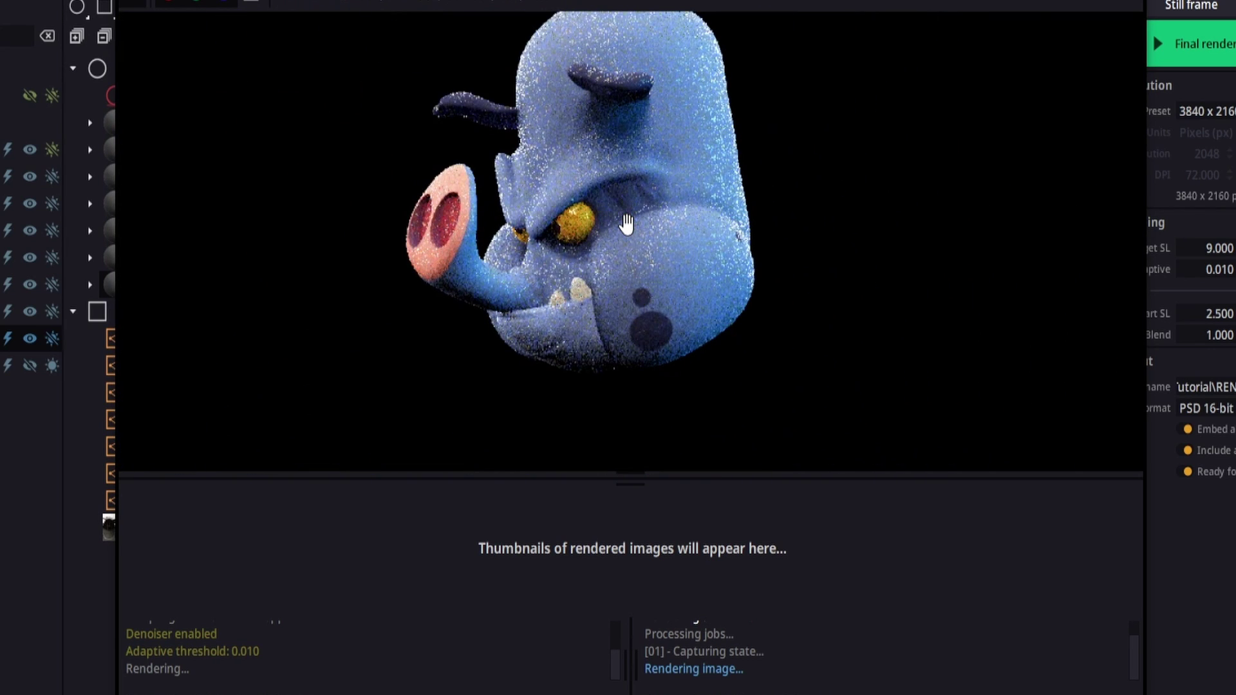
scroll(626, 223, down, 1)
scroll(628, 226, down, 1)
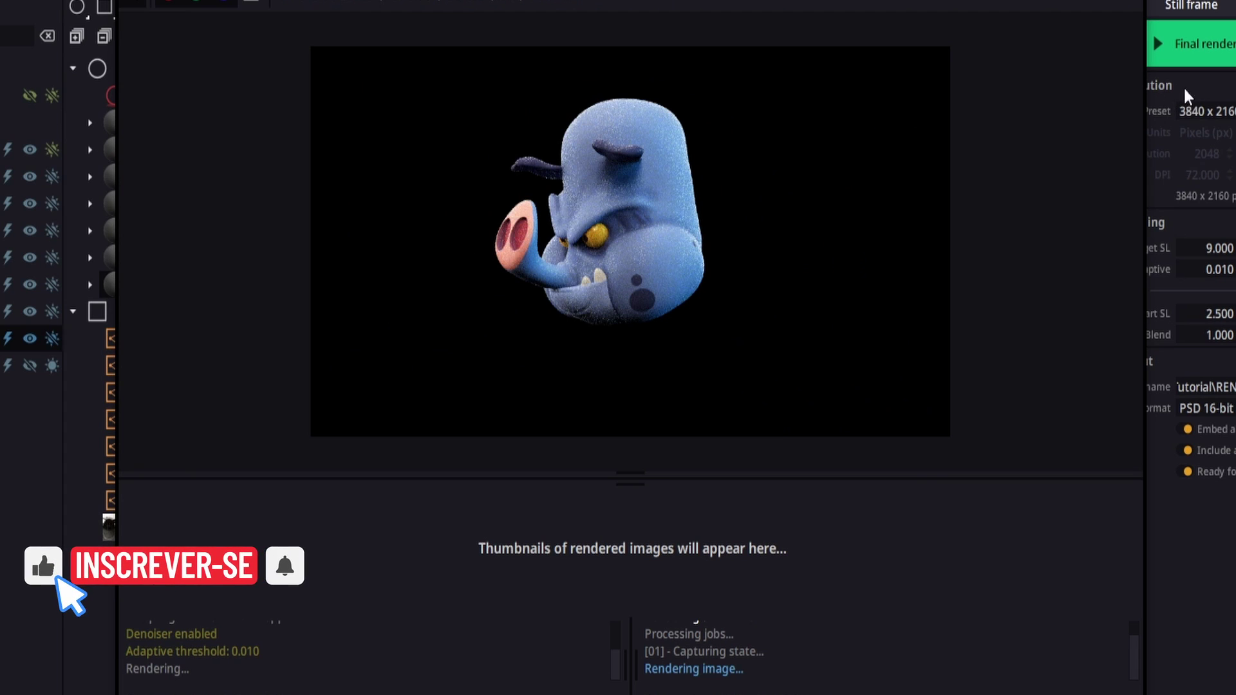